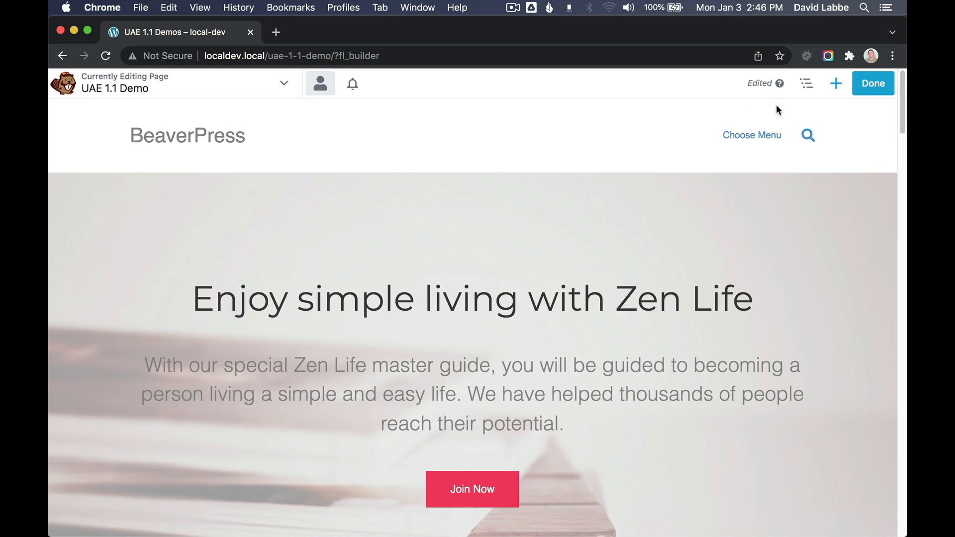
Open the page outline and look through its rows, columns and modules
{"action": "left_click", "coordinate": [807, 85]}
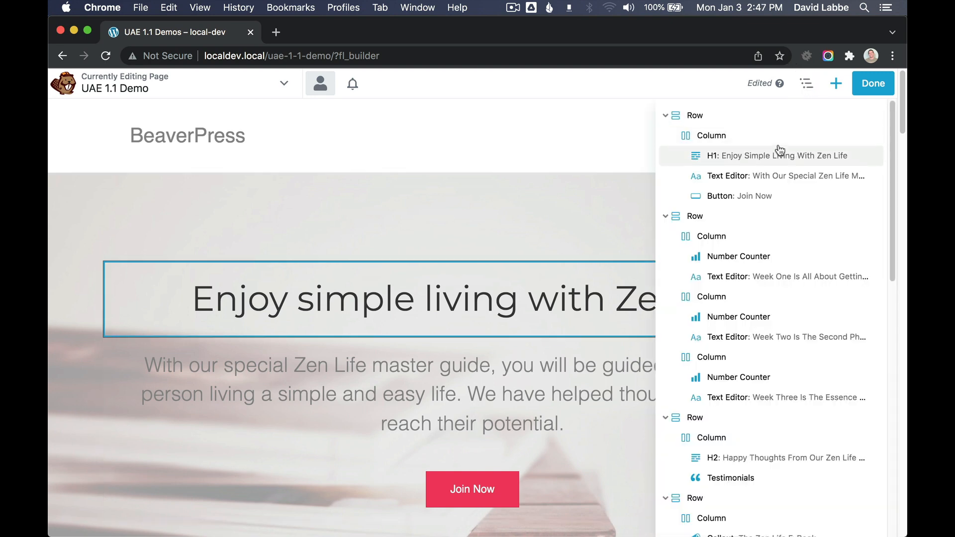
{"action": "scroll", "coordinate": [746, 365], "scroll_direction": "down", "scroll_amount": 10}
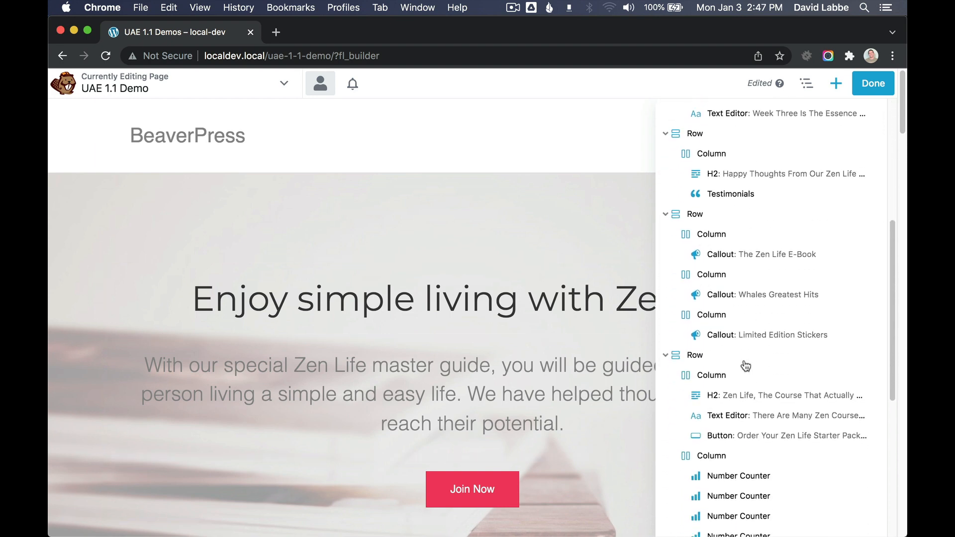
{"action": "scroll", "coordinate": [745, 366], "scroll_direction": "up", "scroll_amount": 9}
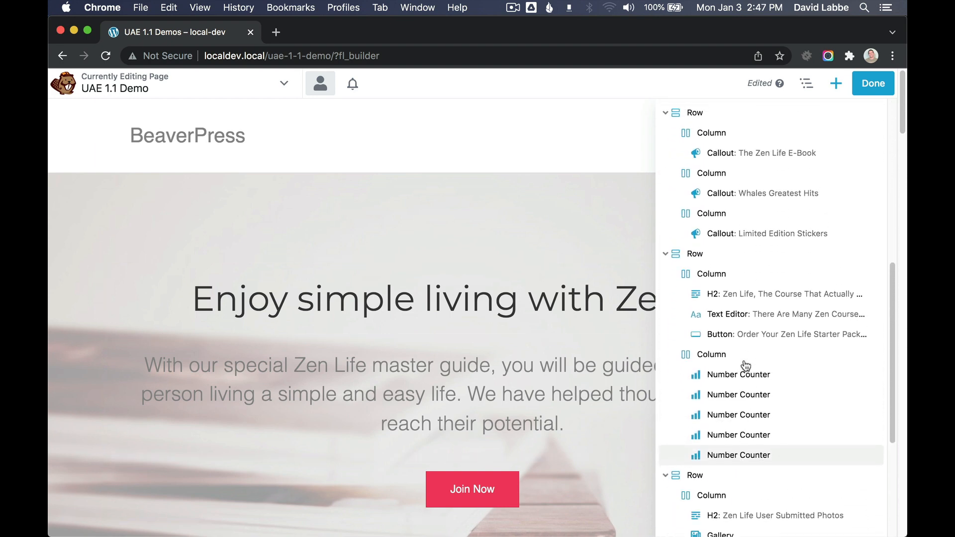
{"action": "scroll", "coordinate": [746, 365], "scroll_direction": "up", "scroll_amount": 1}
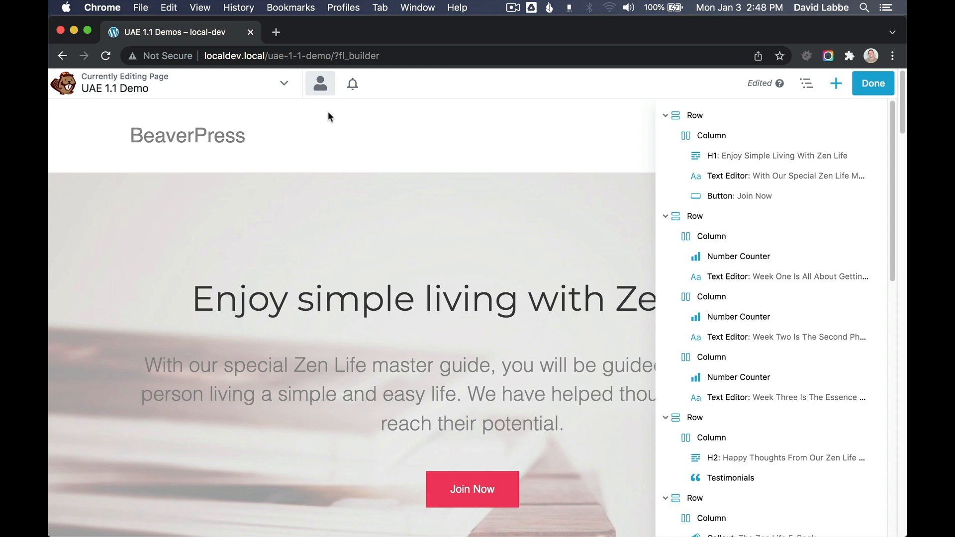
Turn on locking for the Default access profile and lock the first row, its column and its H1 heading in the outline
{"action": "left_click", "coordinate": [321, 85]}
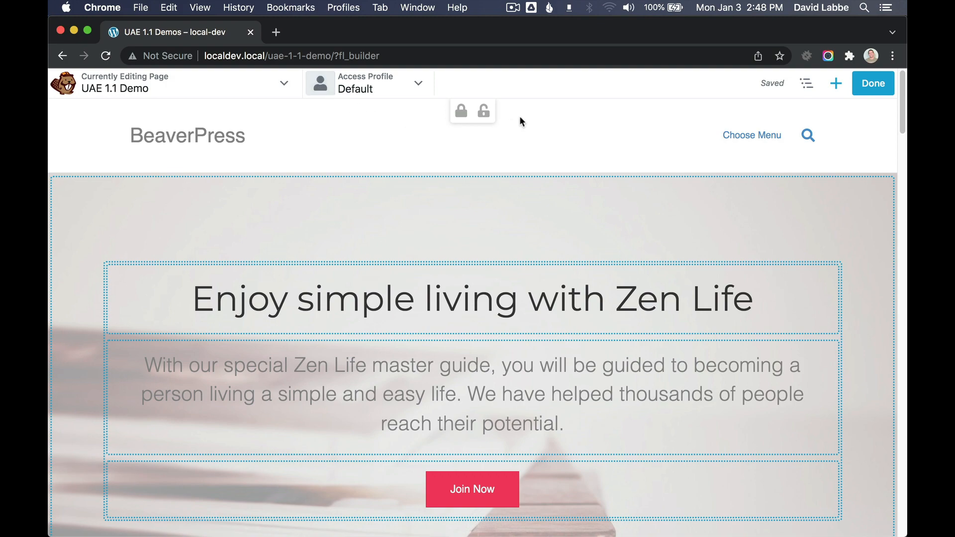
{"action": "left_click", "coordinate": [806, 85]}
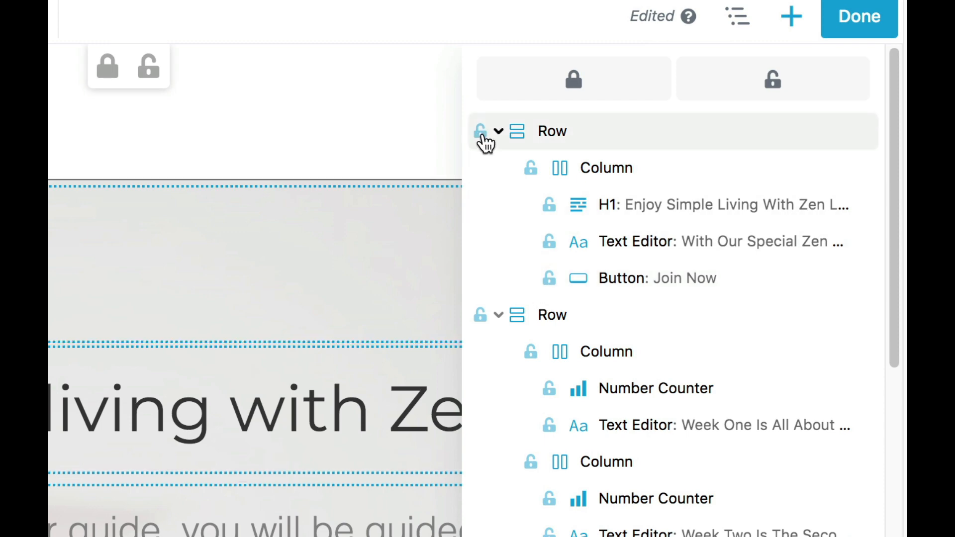
{"action": "left_click", "coordinate": [481, 132]}
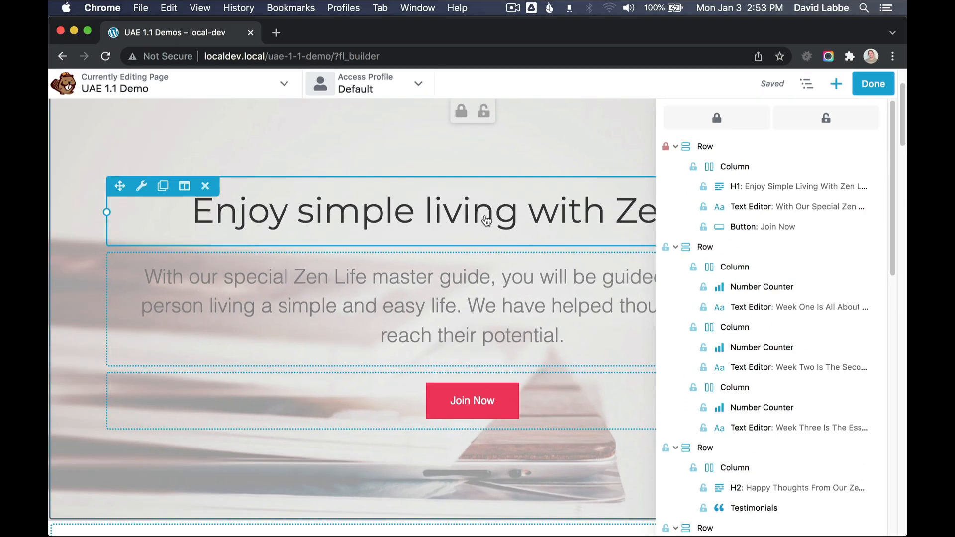
{"action": "scroll", "coordinate": [487, 220], "scroll_direction": "up", "scroll_amount": 2}
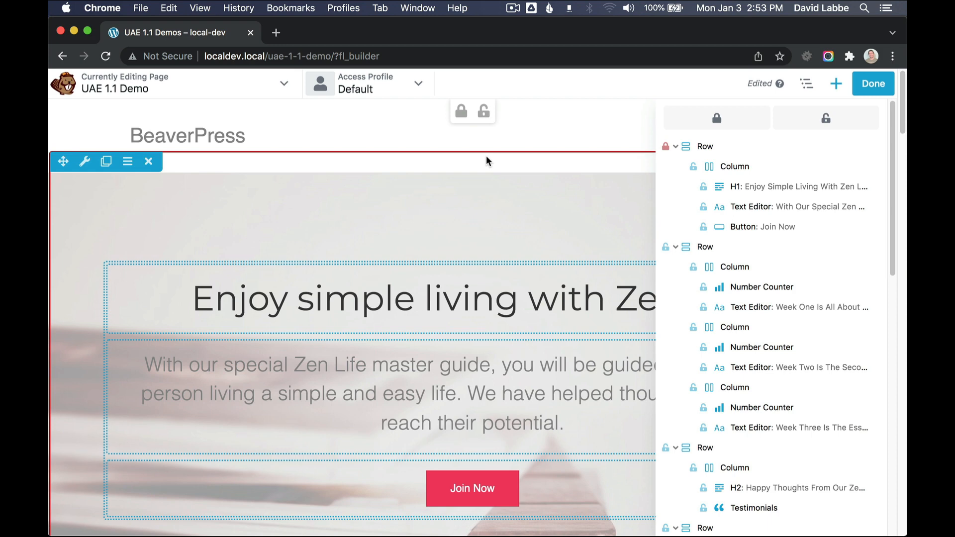
{"action": "left_click", "coordinate": [693, 169]}
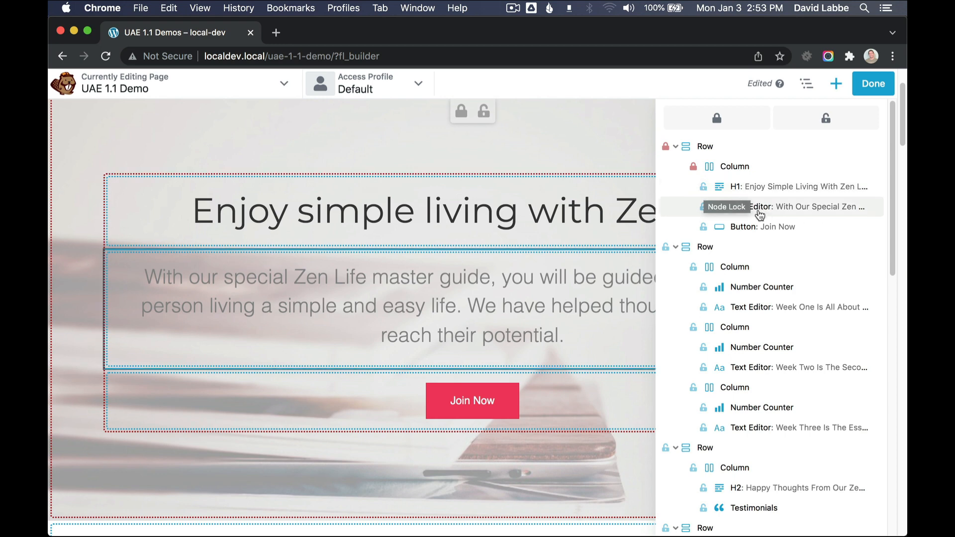
{"action": "left_click", "coordinate": [704, 188]}
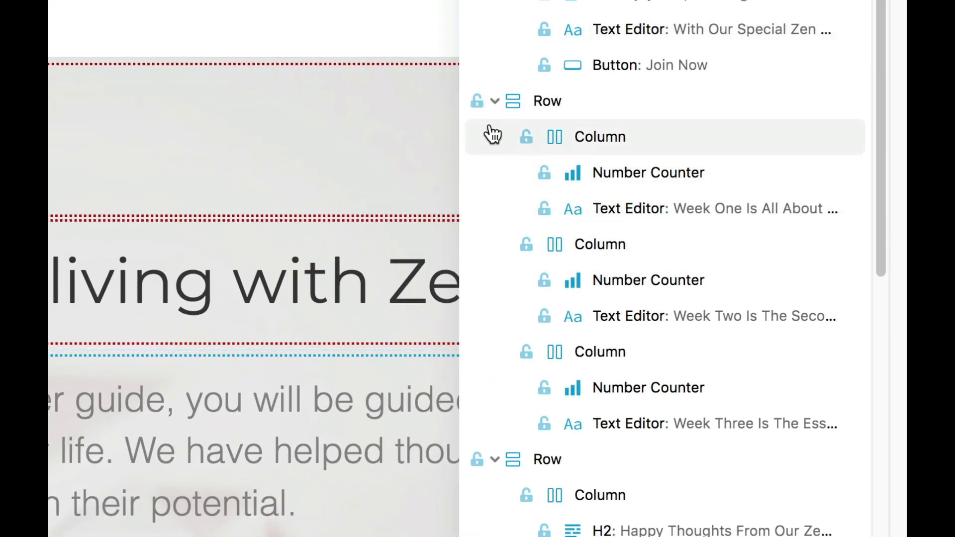
Try locking the second row, its first column and that column's Week One modules one at a time
{"action": "left_click", "coordinate": [477, 104]}
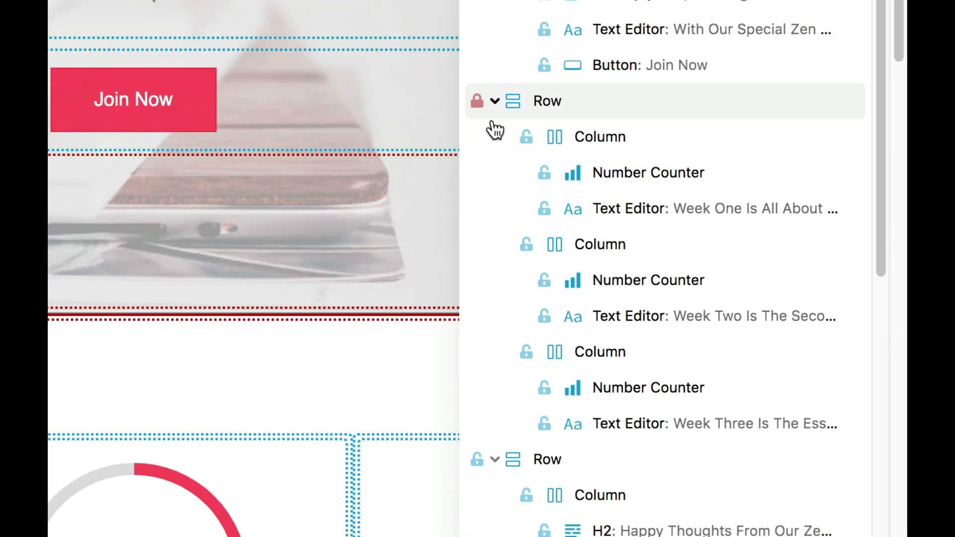
{"action": "left_click", "coordinate": [526, 139]}
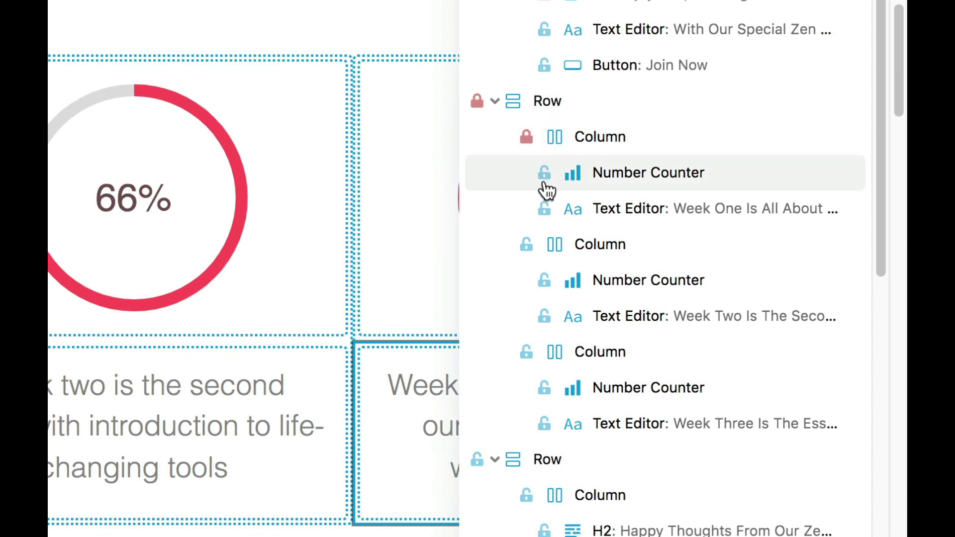
{"action": "left_click", "coordinate": [544, 173]}
{"action": "left_click", "coordinate": [545, 209]}
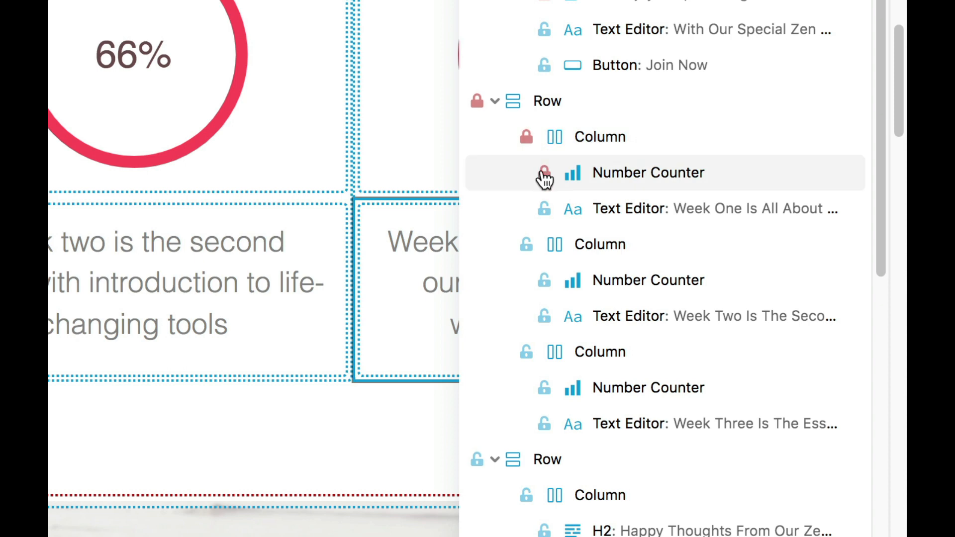
{"action": "left_click", "coordinate": [526, 140]}
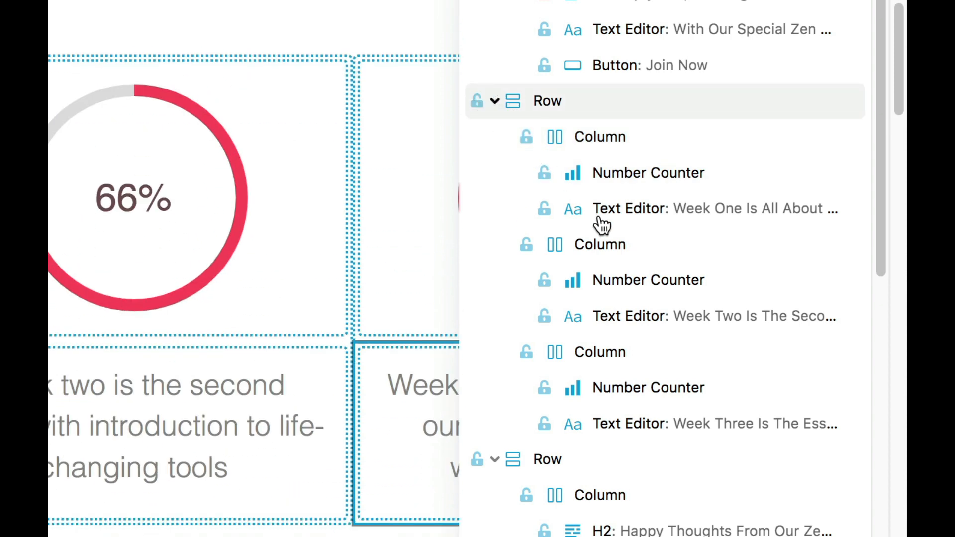
{"action": "scroll", "coordinate": [601, 224], "scroll_direction": "down", "scroll_amount": 1}
{"action": "scroll", "coordinate": [601, 224], "scroll_direction": "up", "scroll_amount": 1}
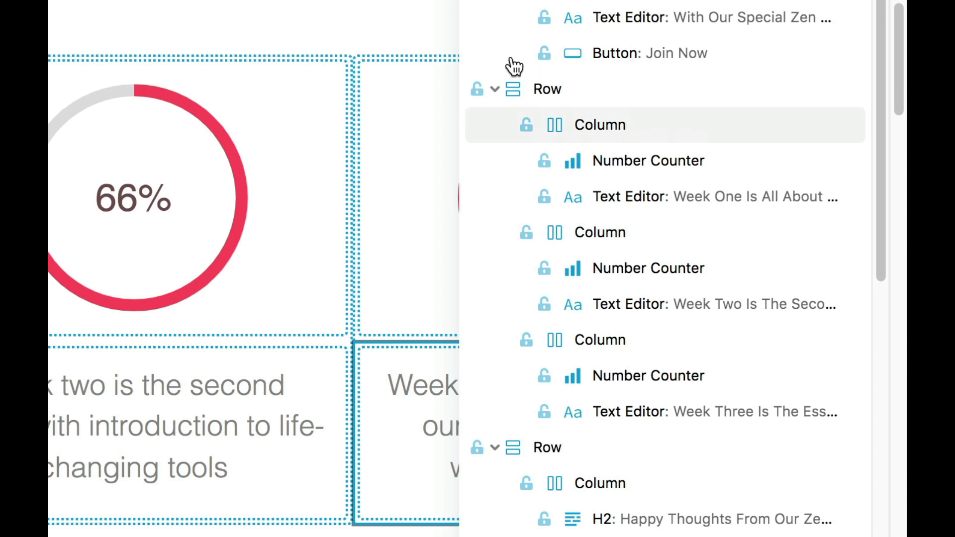
Lock the second row together with all its columns, number counters and text editors, and check it on the page
{"action": "left_click", "coordinate": [477, 90]}
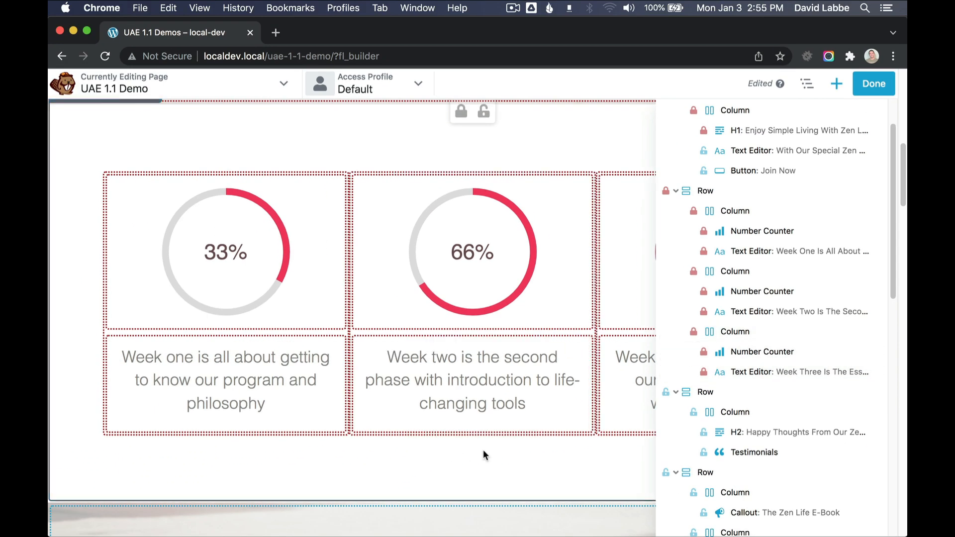
{"action": "scroll", "coordinate": [529, 418], "scroll_direction": "up", "scroll_amount": 3}
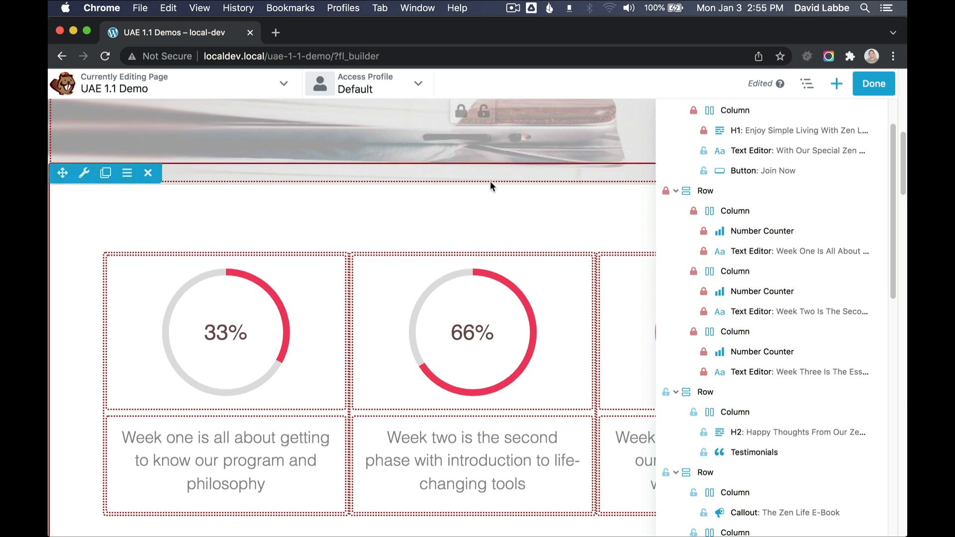
{"action": "scroll", "coordinate": [476, 183], "scroll_direction": "down", "scroll_amount": 2}
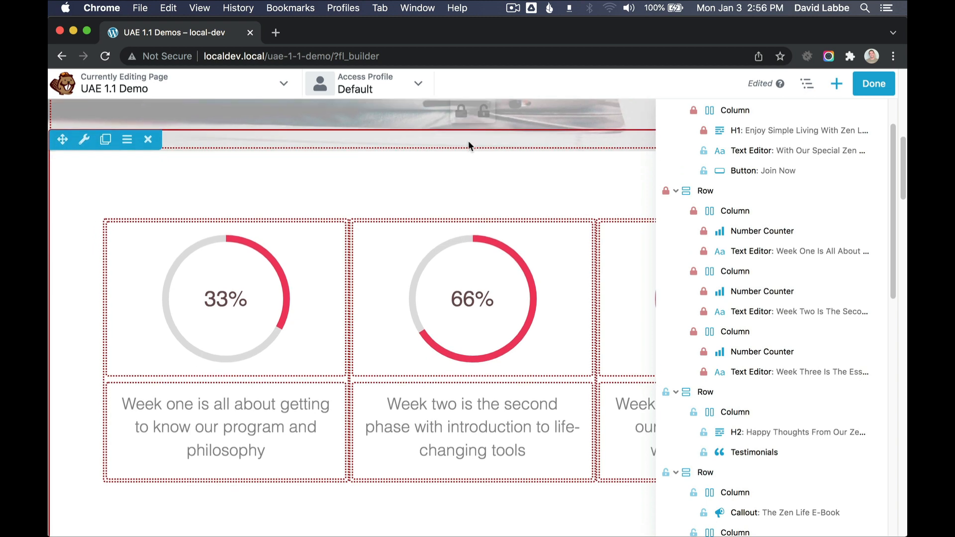
{"action": "scroll", "coordinate": [473, 148], "scroll_direction": "down", "scroll_amount": 3}
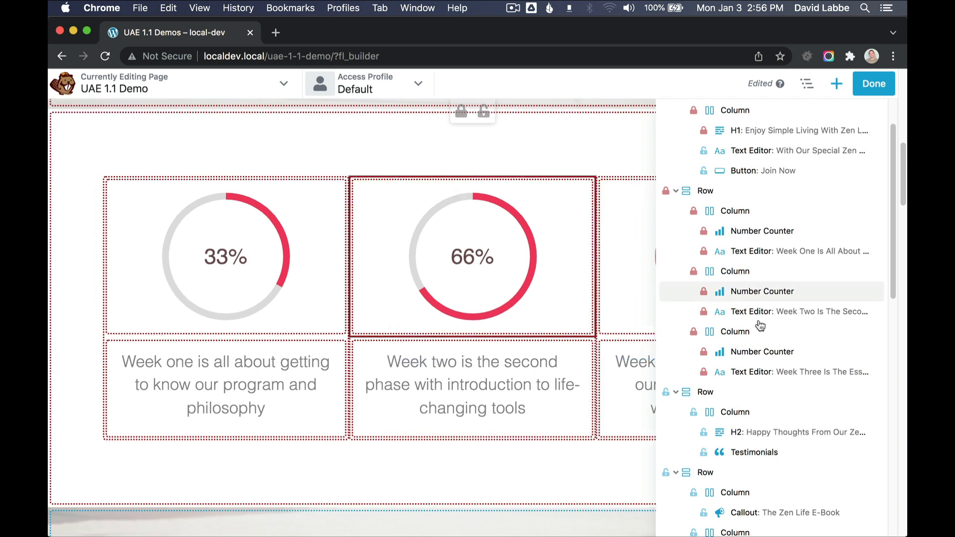
Lock the testimonials row together with its column, H2 heading and Testimonials module
{"action": "scroll", "coordinate": [759, 323], "scroll_direction": "down", "scroll_amount": 3}
{"action": "left_click", "coordinate": [738, 279]}
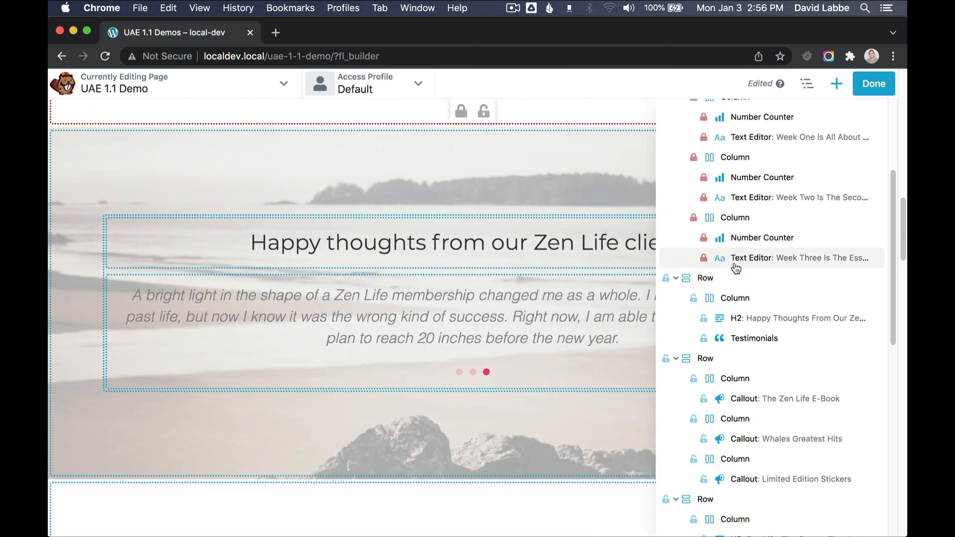
{"action": "left_click", "coordinate": [666, 281]}
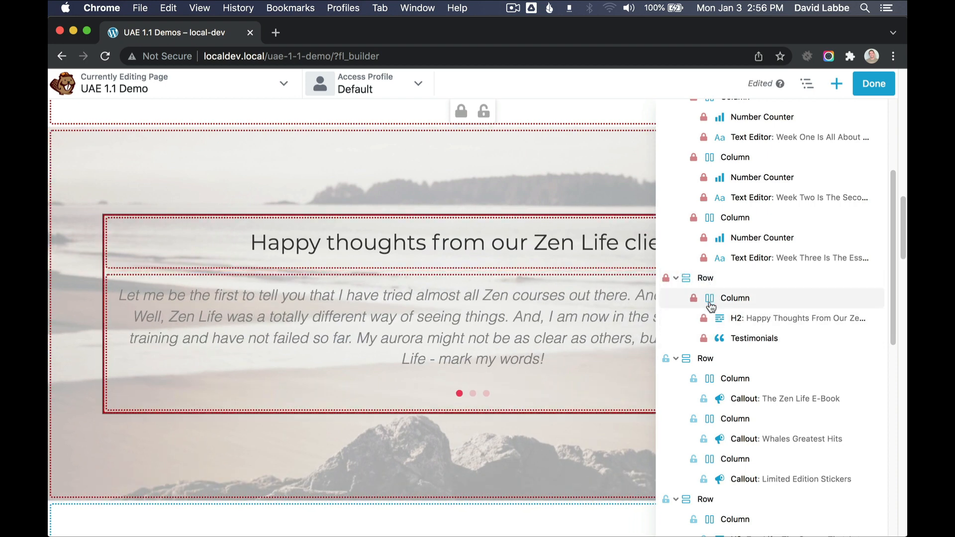
Lock the column with five number counters in the Zen Life course row, including all its modules
{"action": "scroll", "coordinate": [715, 341], "scroll_direction": "down", "scroll_amount": 3}
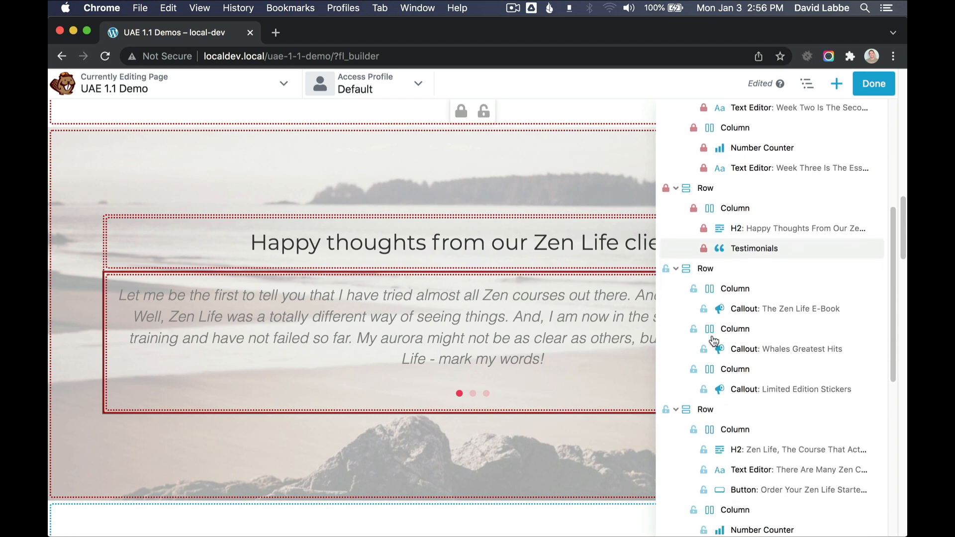
{"action": "scroll", "coordinate": [715, 341], "scroll_direction": "down", "scroll_amount": 3}
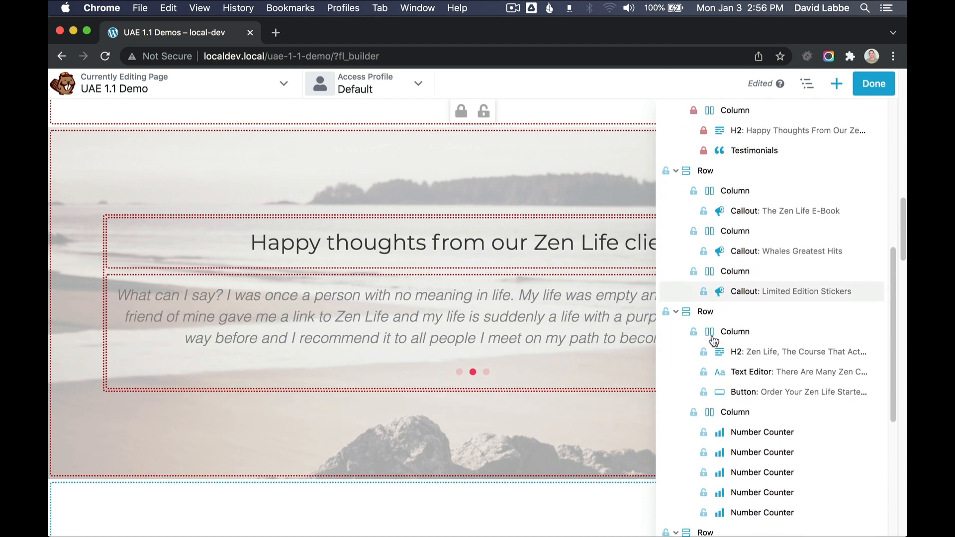
{"action": "scroll", "coordinate": [715, 341], "scroll_direction": "down", "scroll_amount": 1}
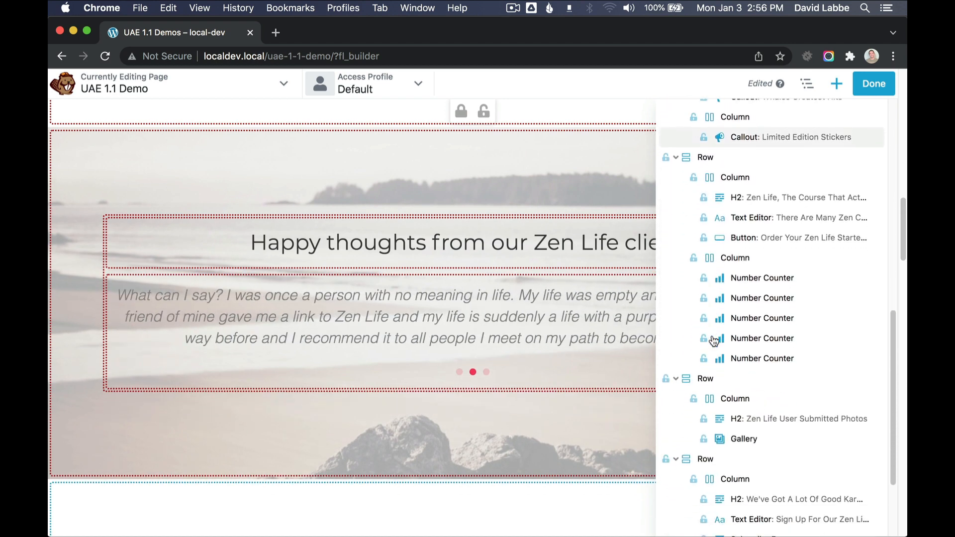
{"action": "left_click", "coordinate": [732, 264]}
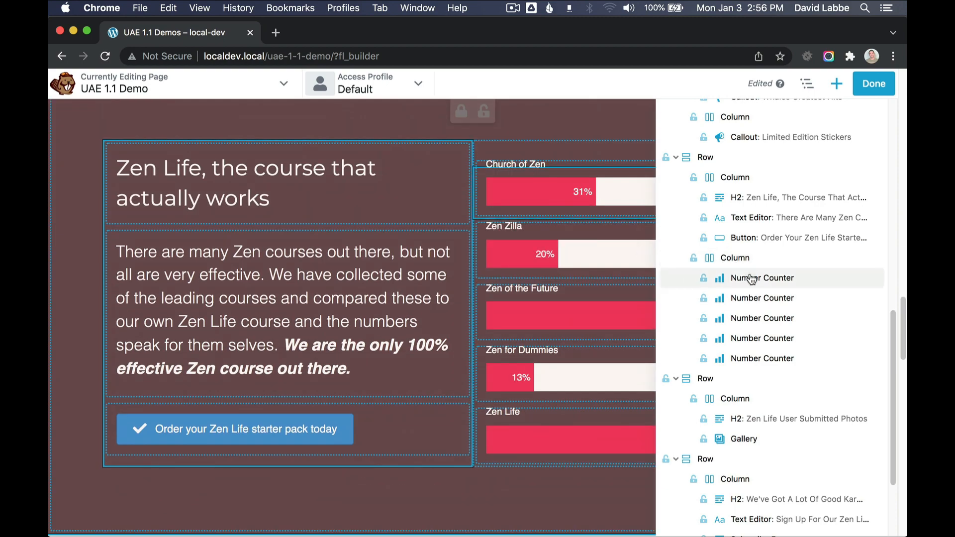
{"action": "left_click", "coordinate": [694, 258]}
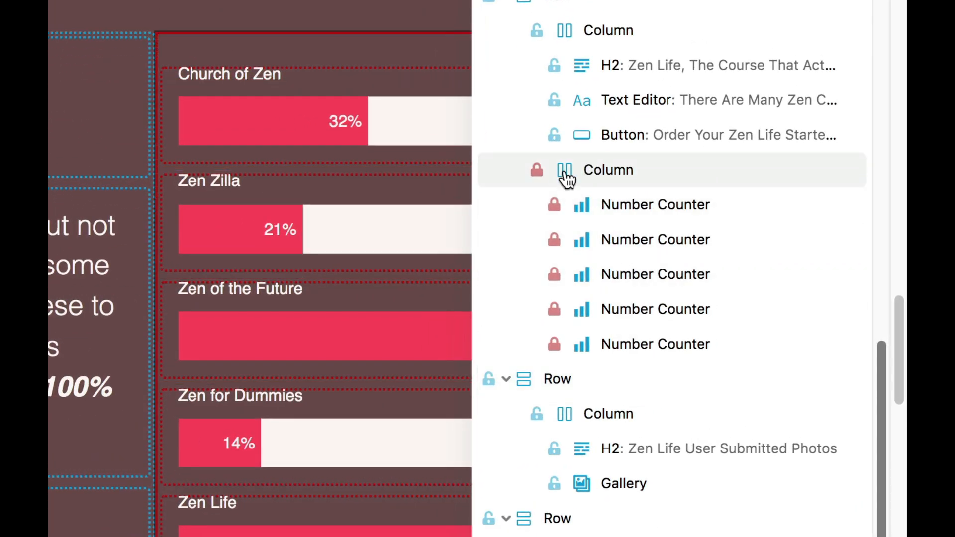
Unlock the five-counter column with all its modules, and unlock the second row
{"action": "left_click", "coordinate": [537, 169]}
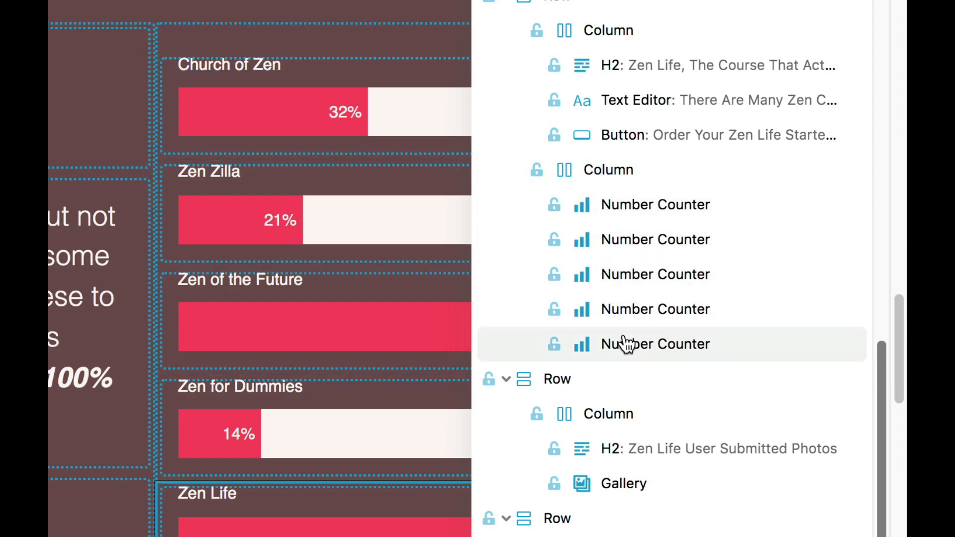
{"action": "scroll", "coordinate": [626, 343], "scroll_direction": "up", "scroll_amount": 15}
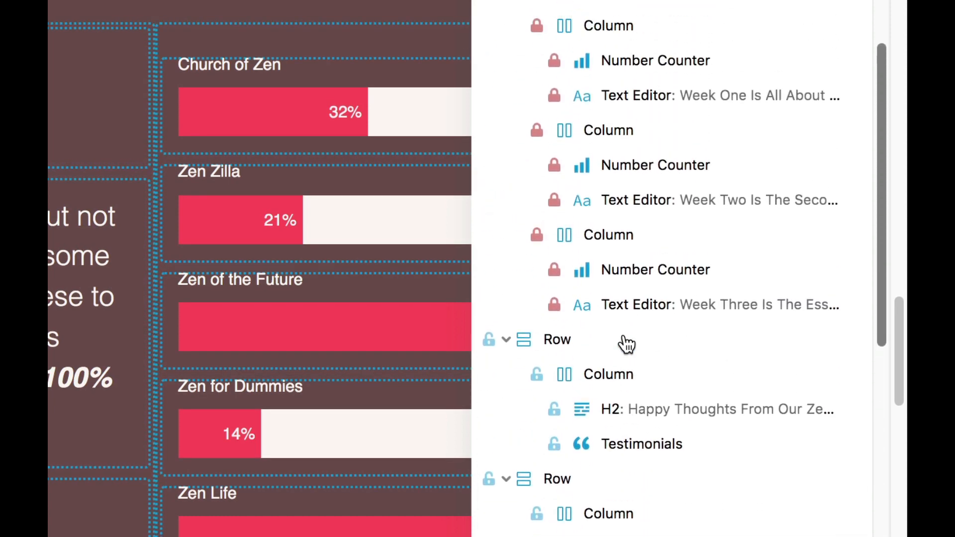
{"action": "scroll", "coordinate": [626, 343], "scroll_direction": "up", "scroll_amount": 2}
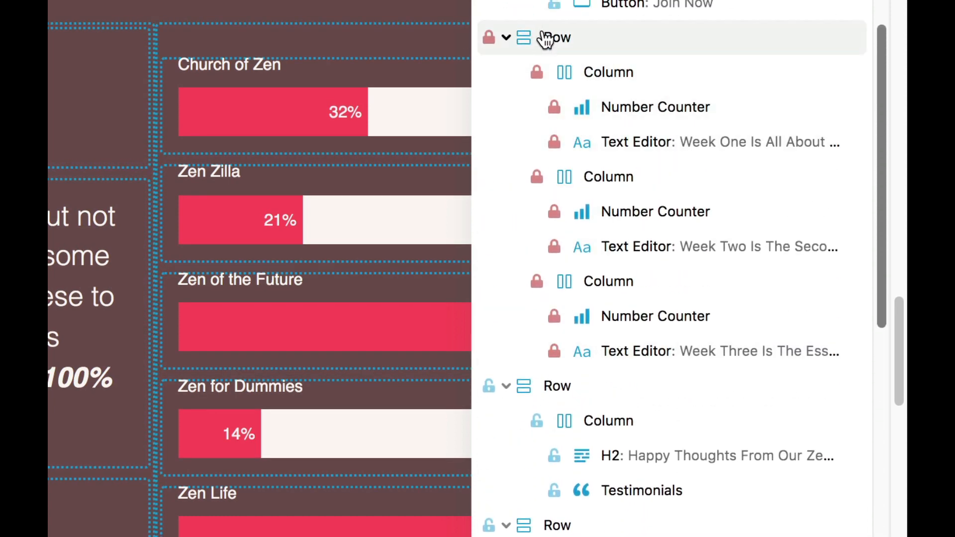
{"action": "left_click", "coordinate": [490, 41]}
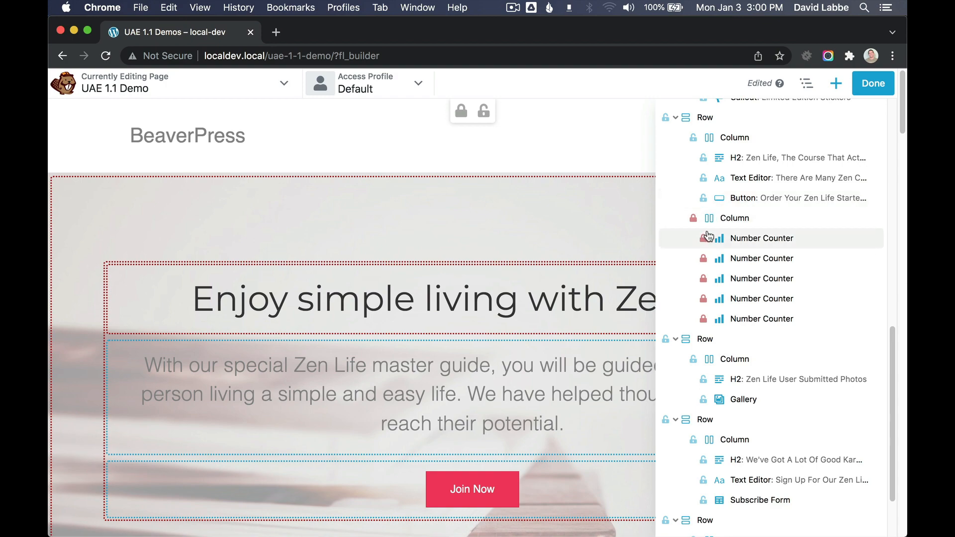
Lock the entire page from the outline and check the locks on its rows, columns and modules
{"action": "scroll", "coordinate": [709, 235], "scroll_direction": "up", "scroll_amount": 10}
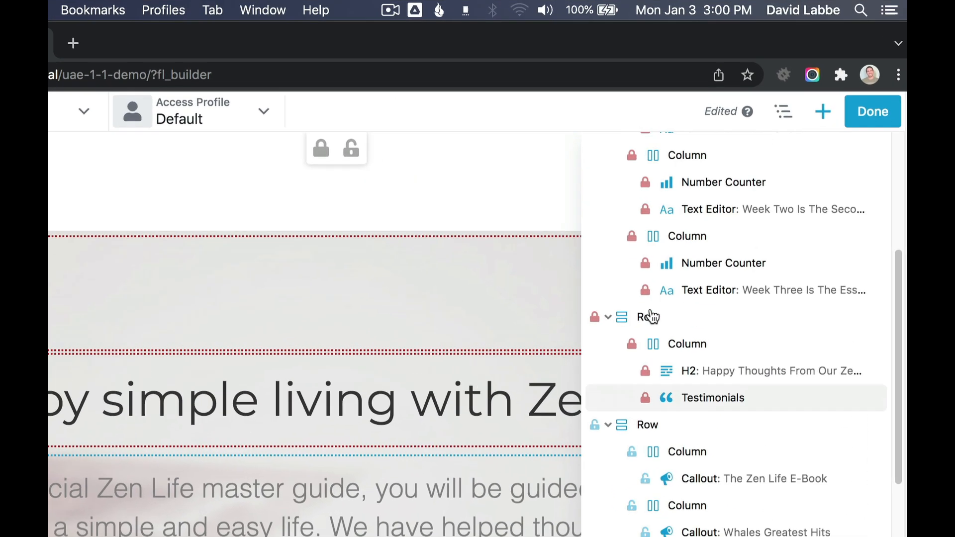
{"action": "scroll", "coordinate": [651, 317], "scroll_direction": "up", "scroll_amount": 5}
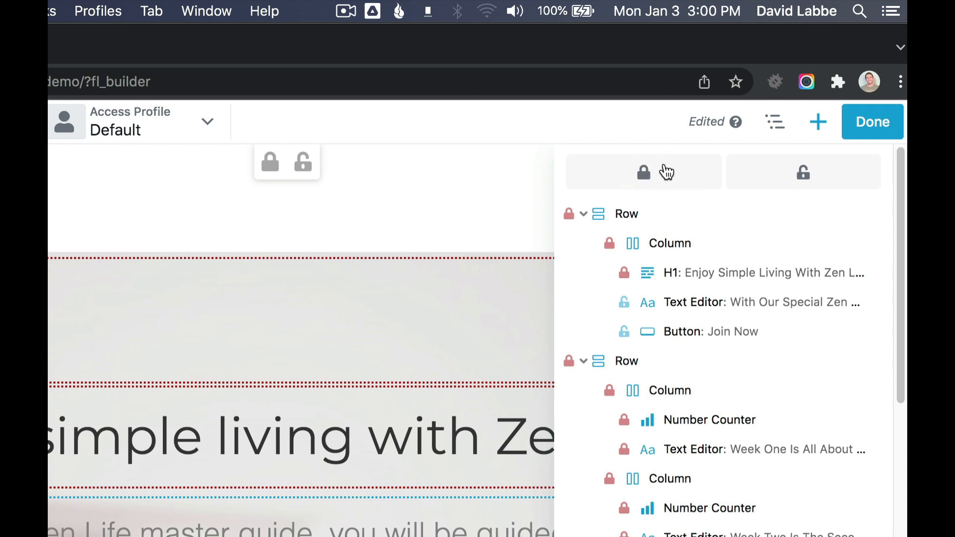
{"action": "left_click", "coordinate": [667, 172]}
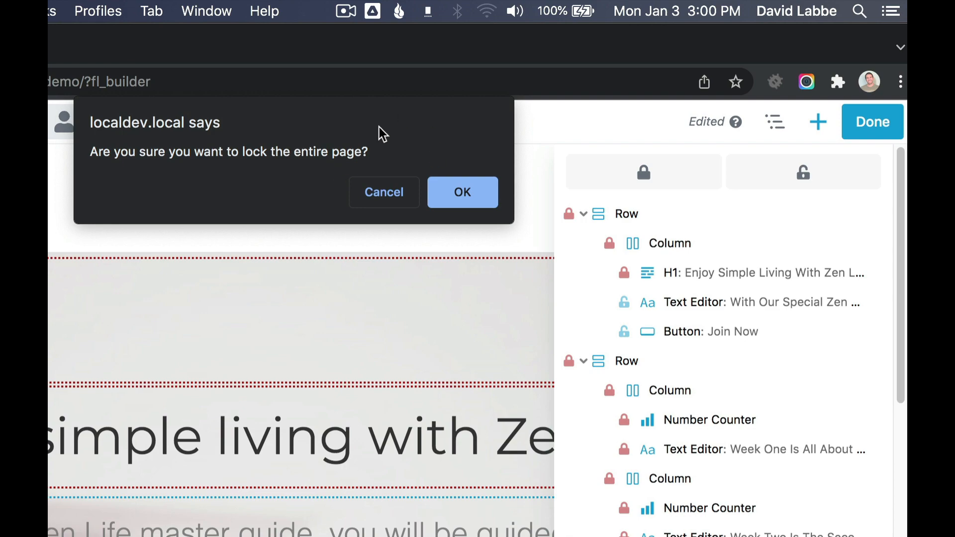
{"action": "left_click", "coordinate": [482, 191]}
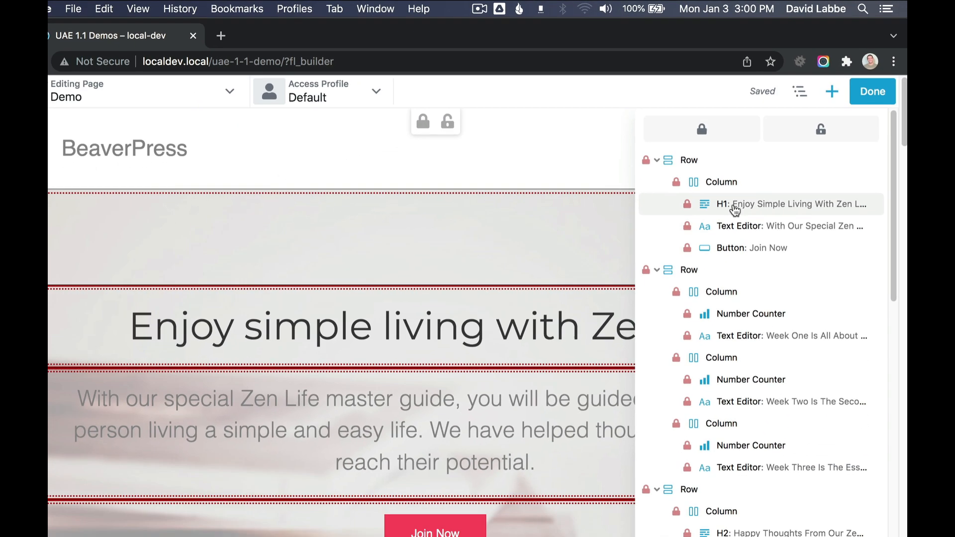
{"action": "scroll", "coordinate": [734, 210], "scroll_direction": "down", "scroll_amount": 10}
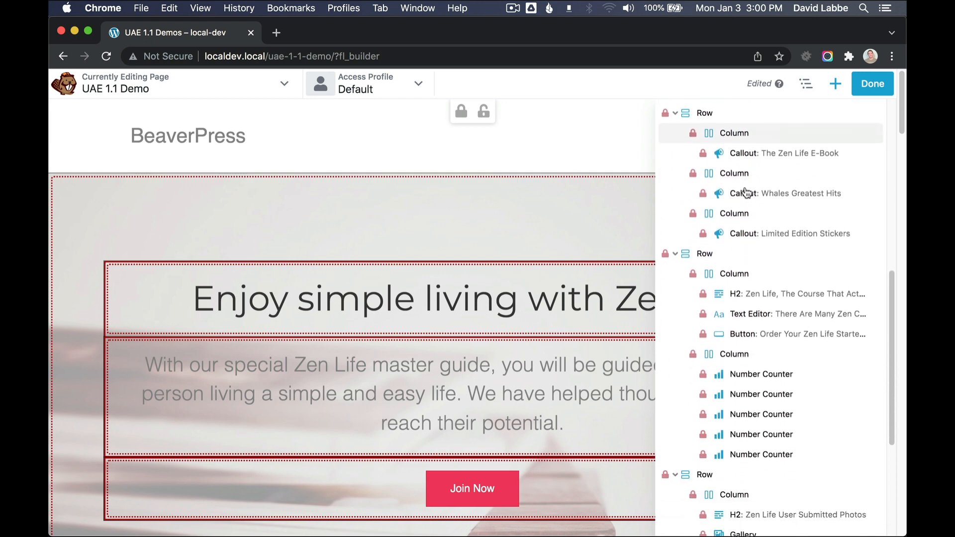
Unlock the H1 heading and text editor modules in the first row, and unlock the second row on its own
{"action": "scroll", "coordinate": [746, 193], "scroll_direction": "down", "scroll_amount": 3}
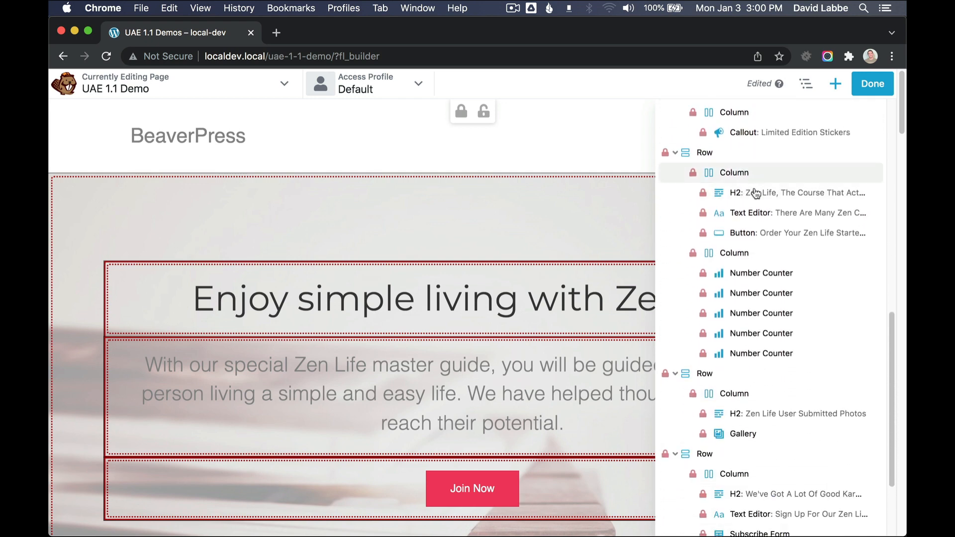
{"action": "scroll", "coordinate": [765, 222], "scroll_direction": "down", "scroll_amount": 3}
{"action": "scroll", "coordinate": [768, 223], "scroll_direction": "up", "scroll_amount": 6}
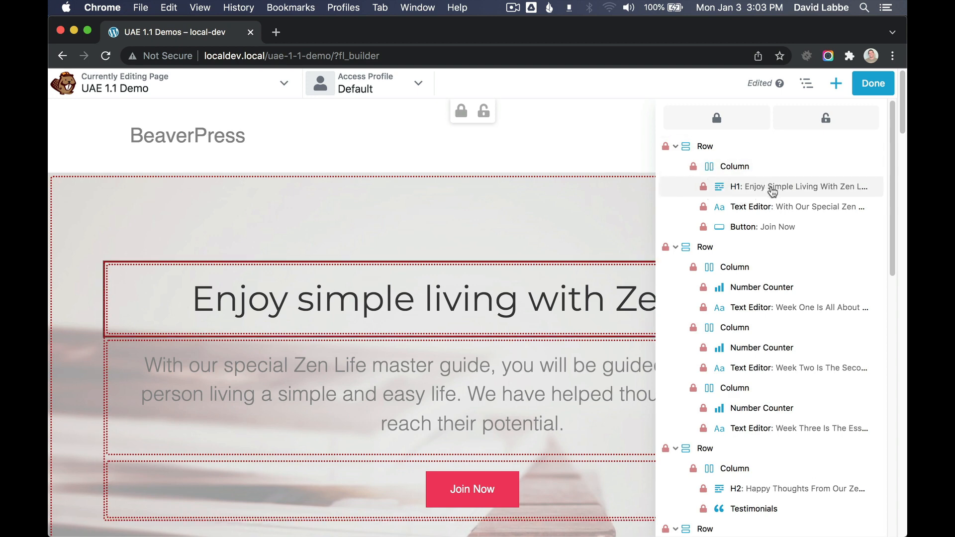
{"action": "left_click", "coordinate": [704, 188]}
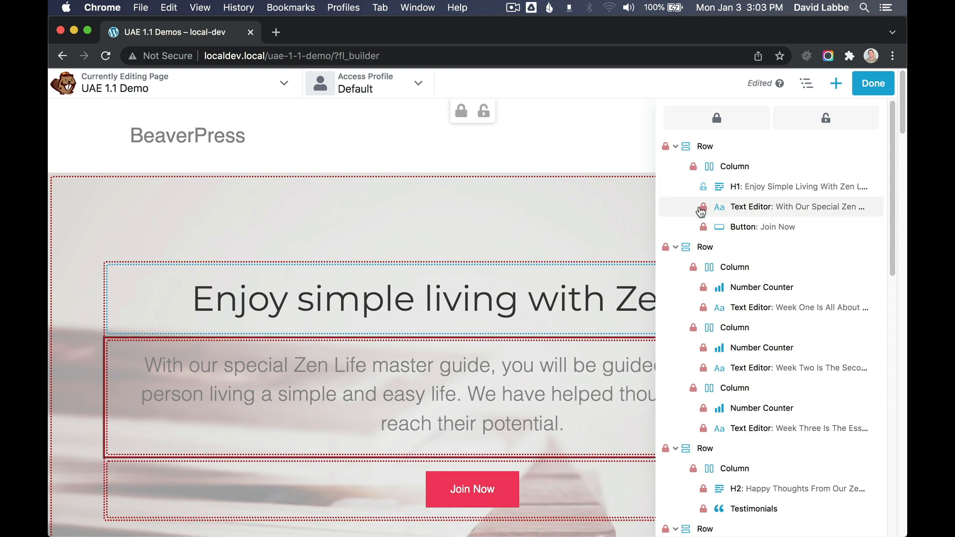
{"action": "left_click", "coordinate": [704, 208]}
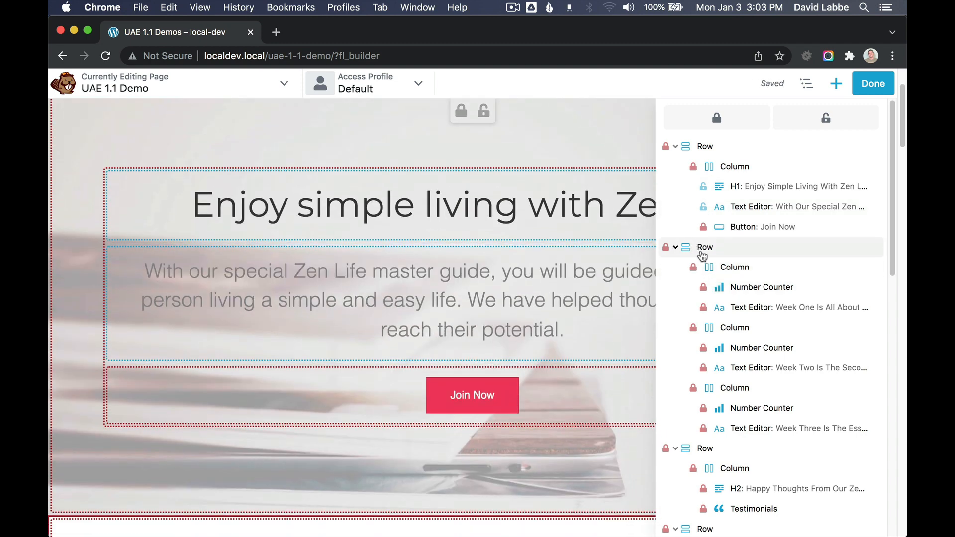
{"action": "left_click", "coordinate": [667, 248]}
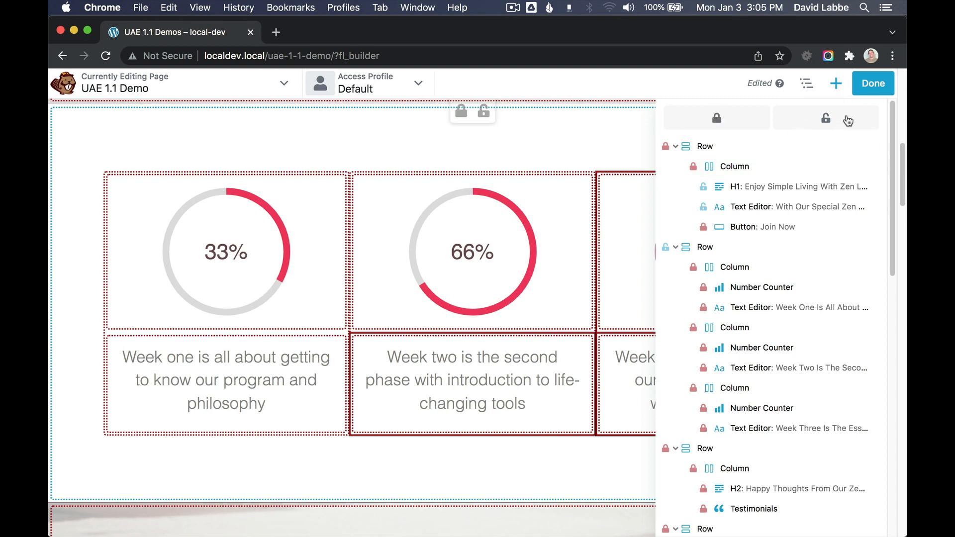
Unlock the entire page from the outline and check its rows, columns and modules
{"action": "left_click", "coordinate": [825, 120]}
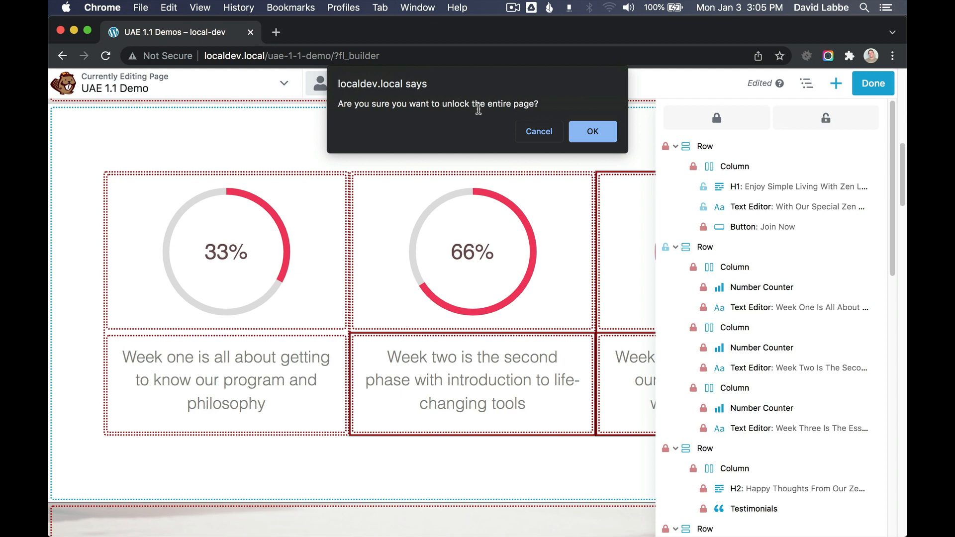
{"action": "left_click", "coordinate": [604, 127]}
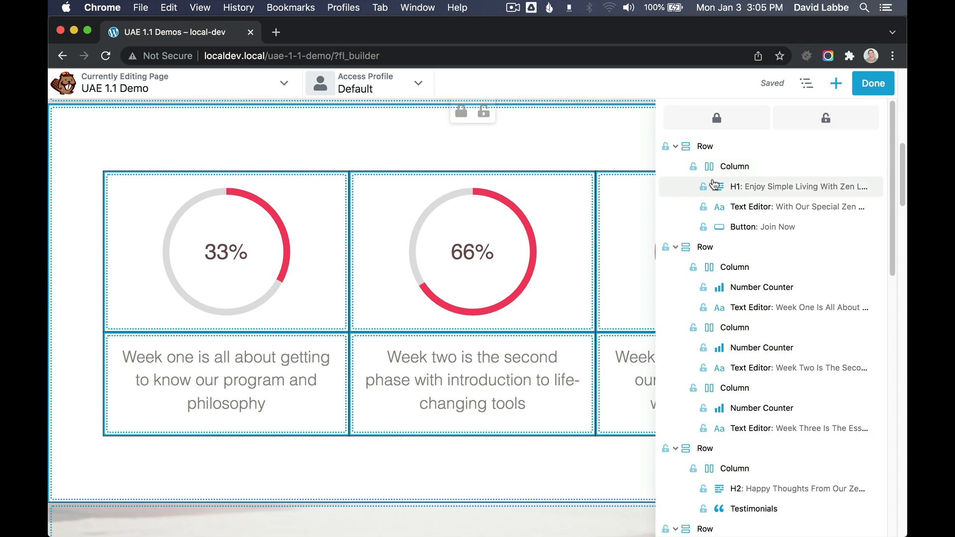
{"action": "scroll", "coordinate": [720, 209], "scroll_direction": "down", "scroll_amount": 5}
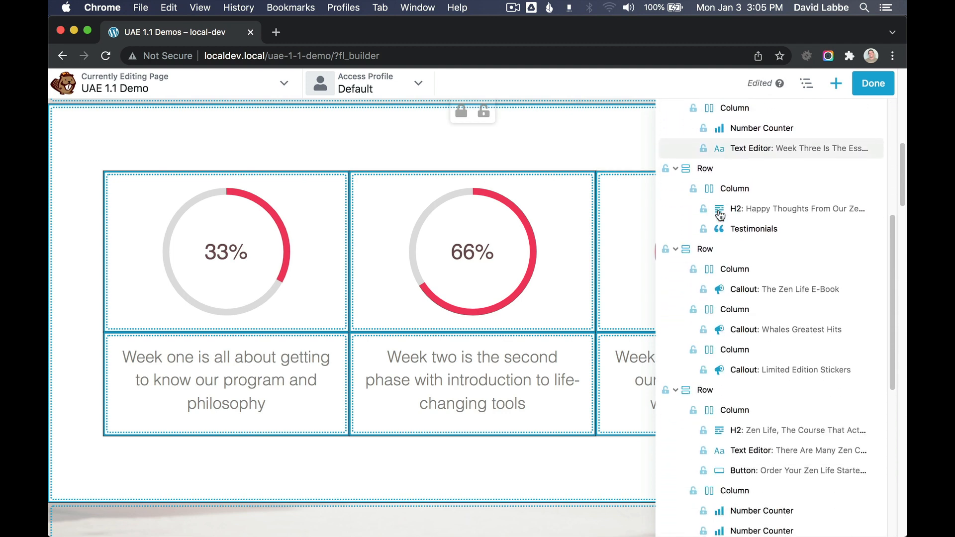
{"action": "scroll", "coordinate": [737, 216], "scroll_direction": "down", "scroll_amount": 3}
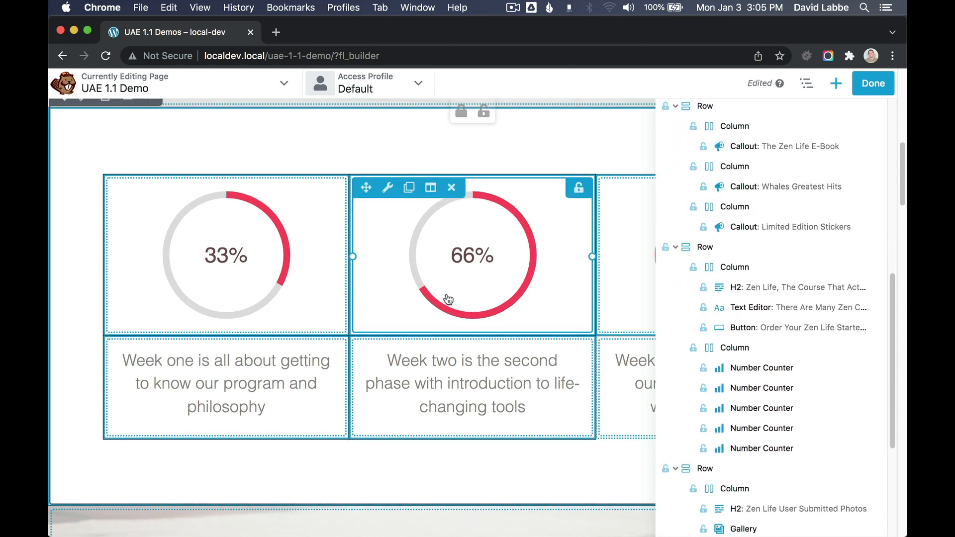
{"action": "scroll", "coordinate": [448, 298], "scroll_direction": "up", "scroll_amount": 10}
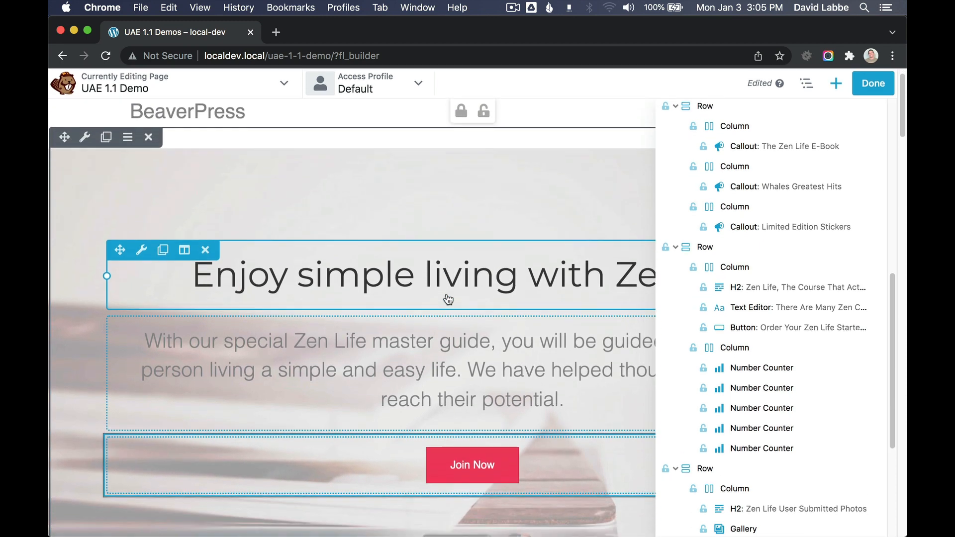
{"action": "scroll", "coordinate": [449, 298], "scroll_direction": "down", "scroll_amount": 10}
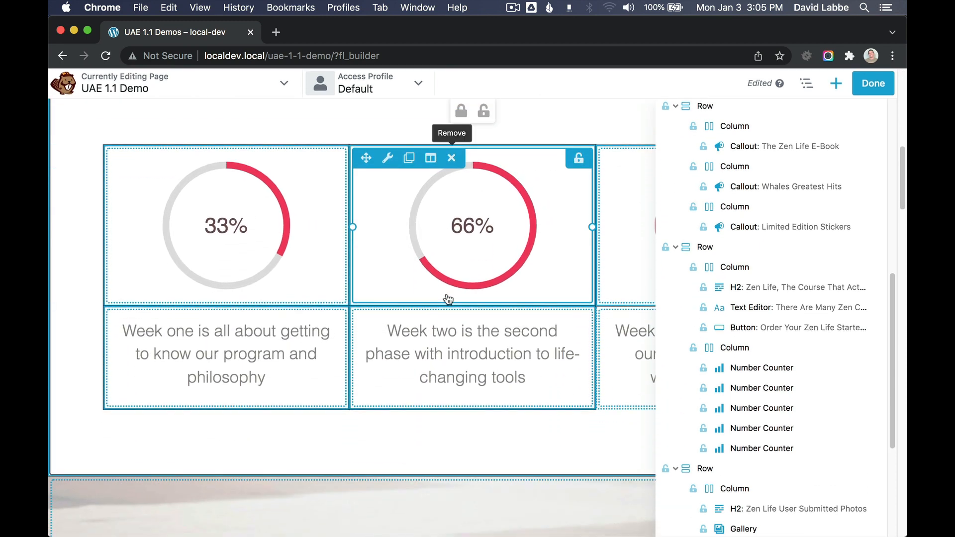
{"action": "scroll", "coordinate": [448, 299], "scroll_direction": "down", "scroll_amount": 5}
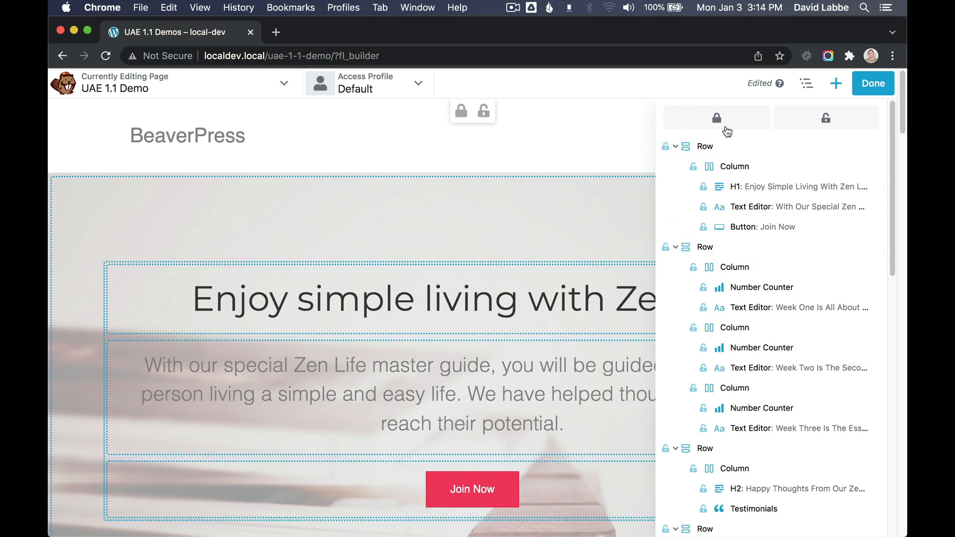
Lock the entire page from the outline, and unlock only the H1 heading module in the first row
{"action": "left_click", "coordinate": [727, 122]}
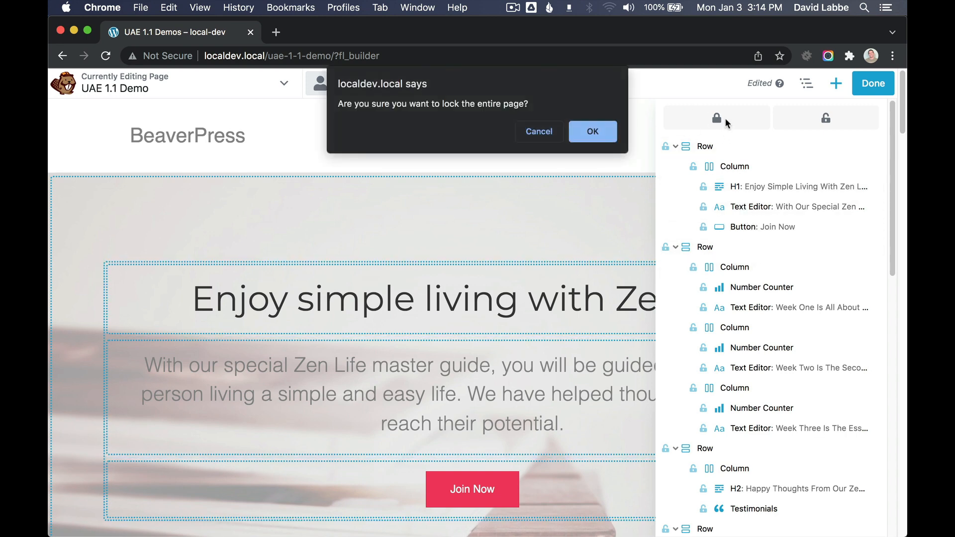
{"action": "left_click", "coordinate": [597, 134]}
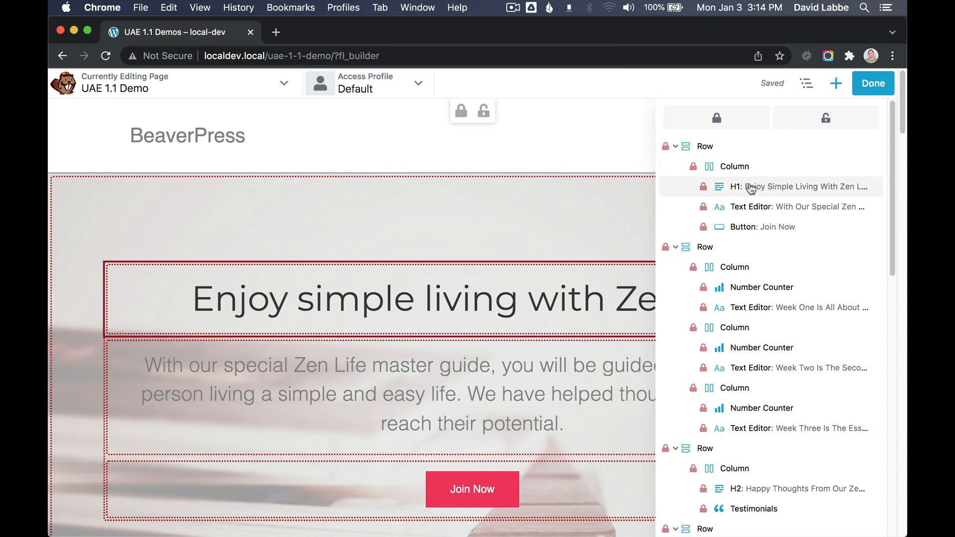
{"action": "left_click", "coordinate": [705, 188]}
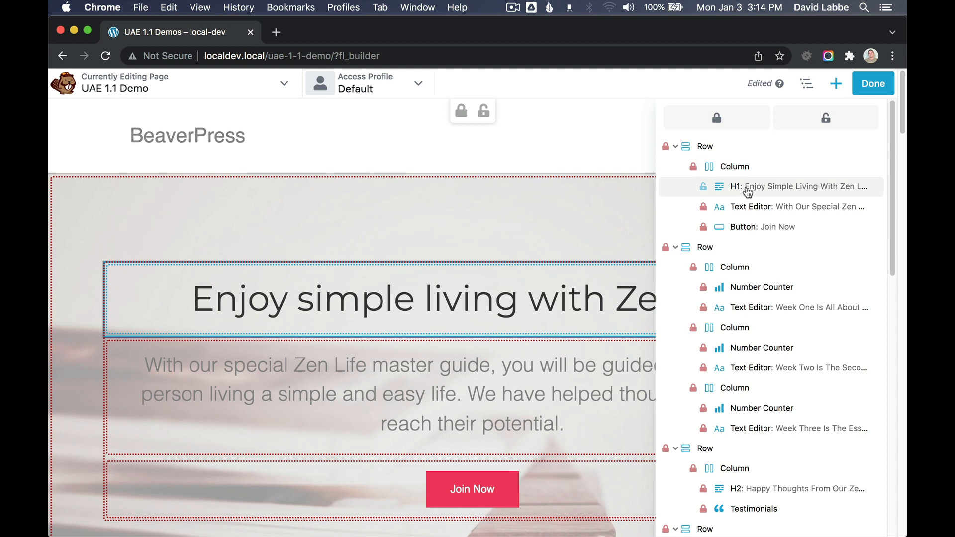
Lock all settings of the H1 heading module except its Heading text field
{"action": "left_click", "coordinate": [748, 192]}
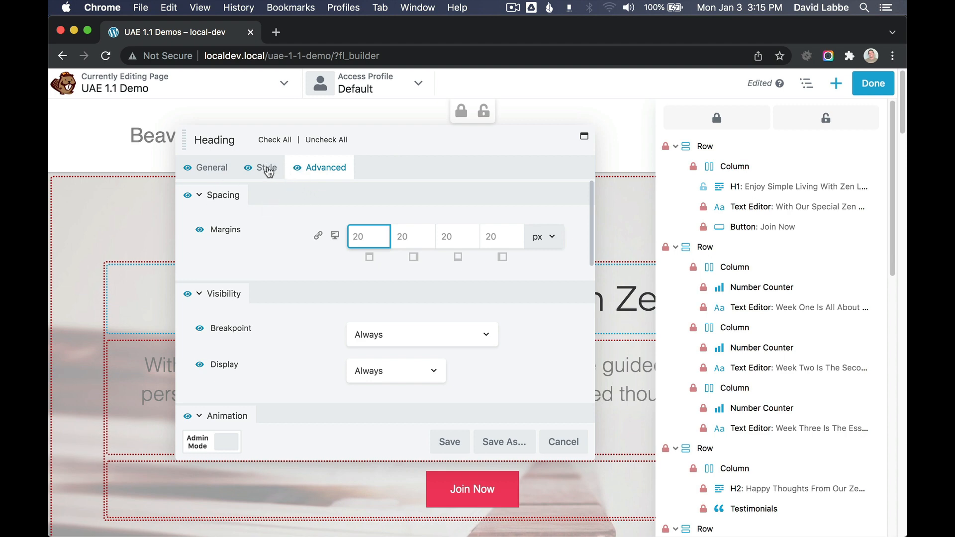
{"action": "left_click", "coordinate": [274, 139]}
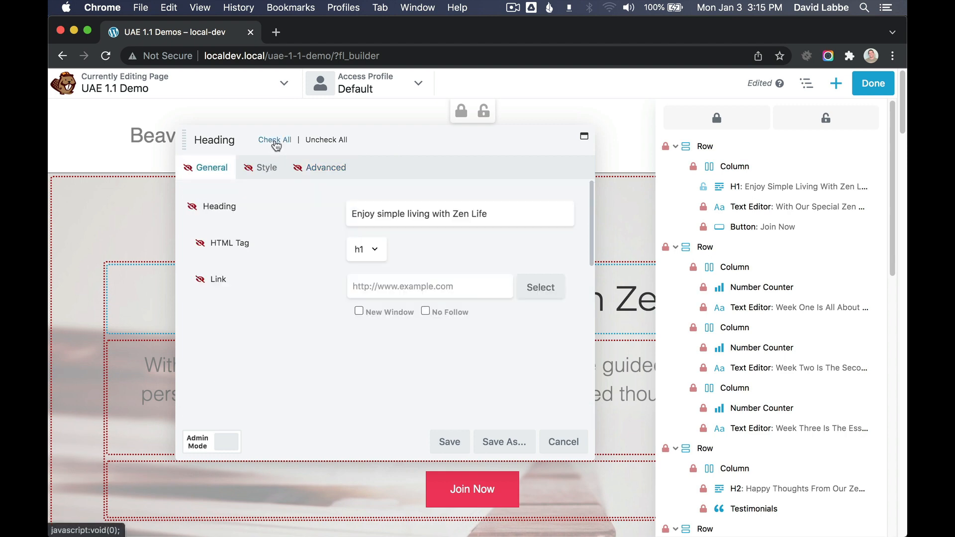
{"action": "left_click", "coordinate": [200, 210]}
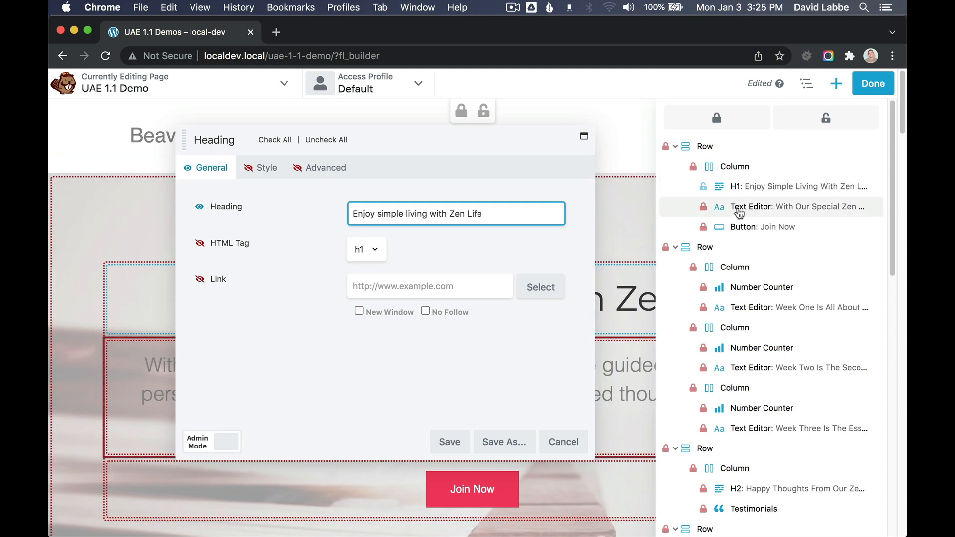
Lock all settings of the first row's column except the text Color field
{"action": "left_click", "coordinate": [735, 168]}
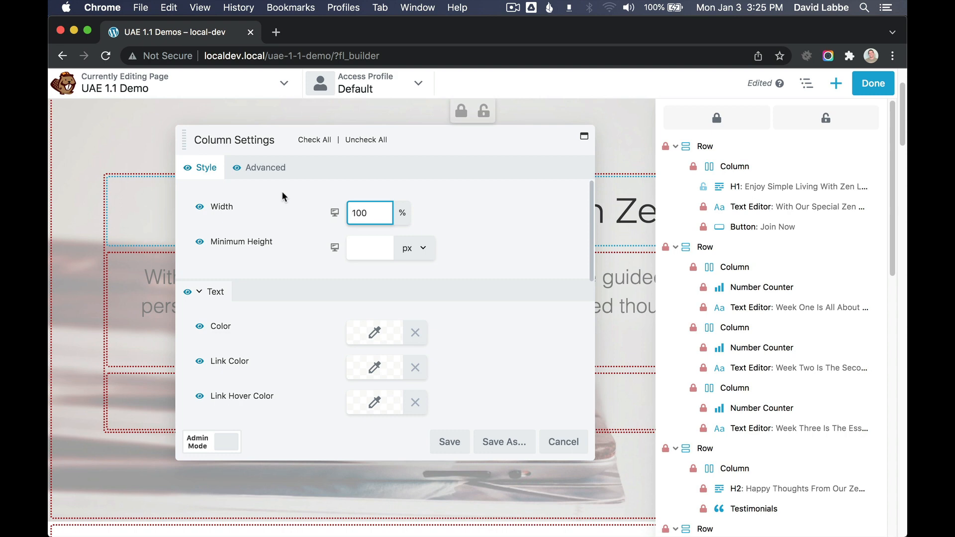
{"action": "scroll", "coordinate": [282, 197], "scroll_direction": "down", "scroll_amount": 3}
{"action": "scroll", "coordinate": [282, 197], "scroll_direction": "up", "scroll_amount": 2}
{"action": "scroll", "coordinate": [282, 197], "scroll_direction": "down", "scroll_amount": 3}
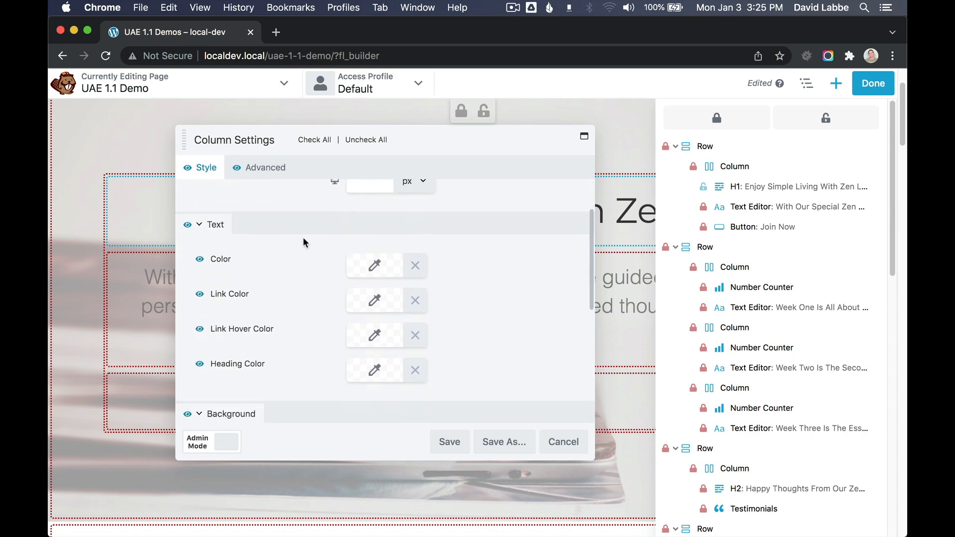
{"action": "left_click", "coordinate": [314, 142]}
{"action": "scroll", "coordinate": [242, 194], "scroll_direction": "up", "scroll_amount": 3}
{"action": "scroll", "coordinate": [257, 297], "scroll_direction": "down", "scroll_amount": 3}
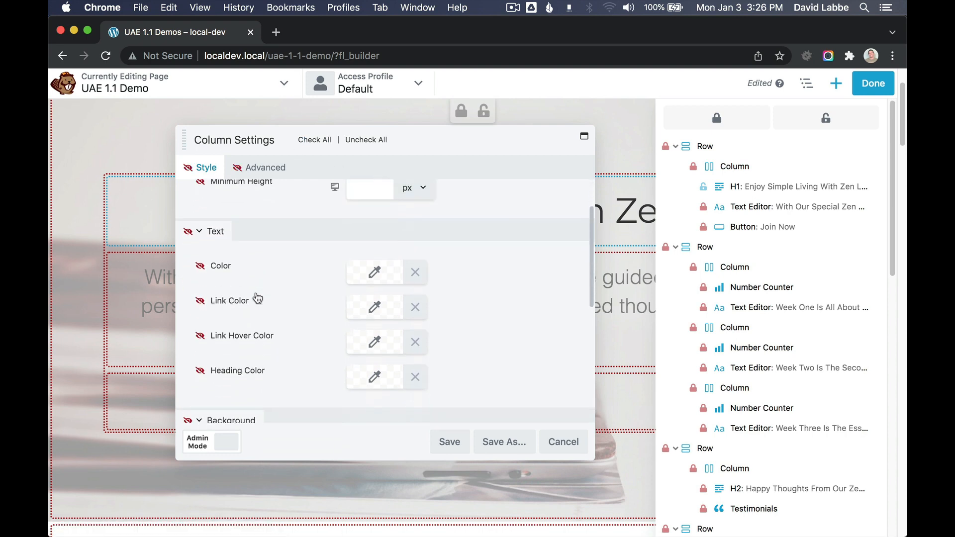
{"action": "left_click", "coordinate": [199, 266]}
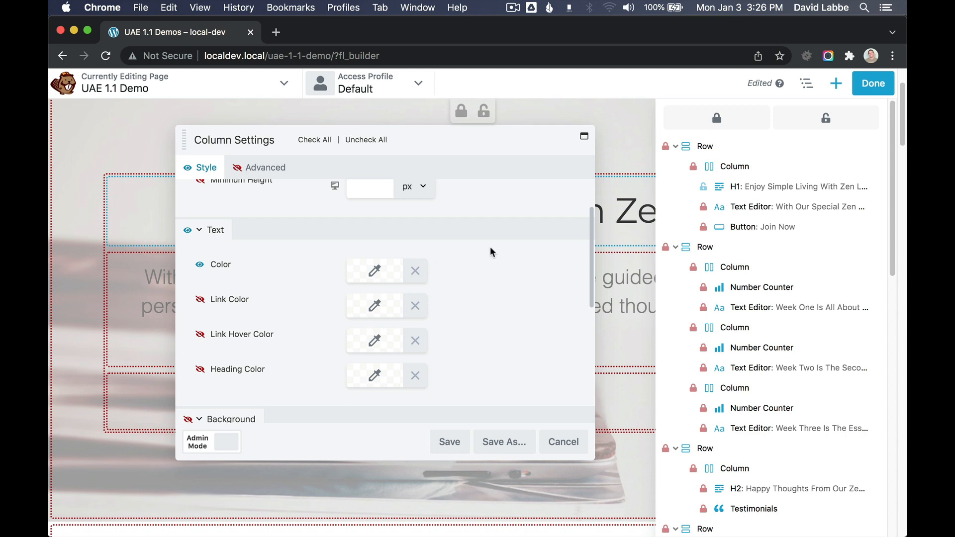
{"action": "scroll", "coordinate": [491, 266], "scroll_direction": "up", "scroll_amount": 3}
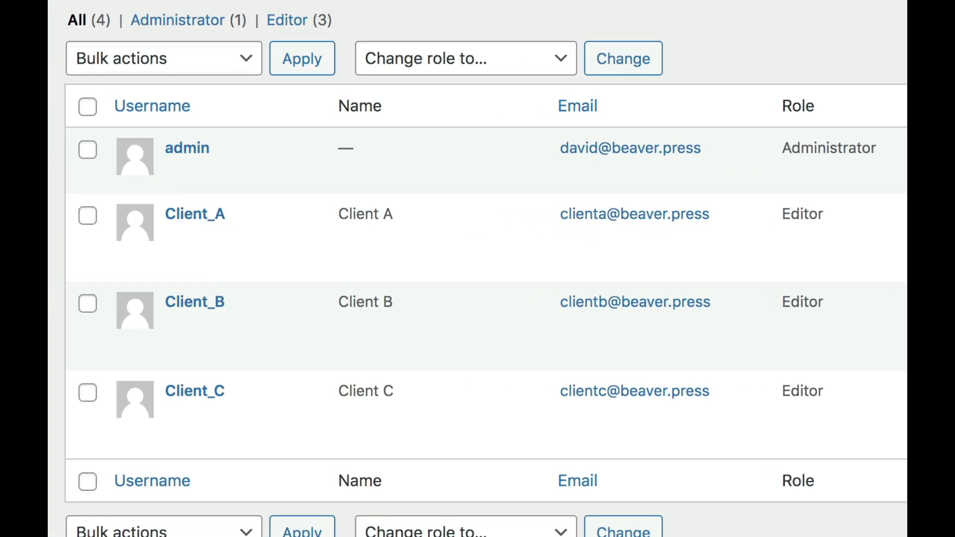
{"action": "mouse_move", "coordinate": [179, 292]}
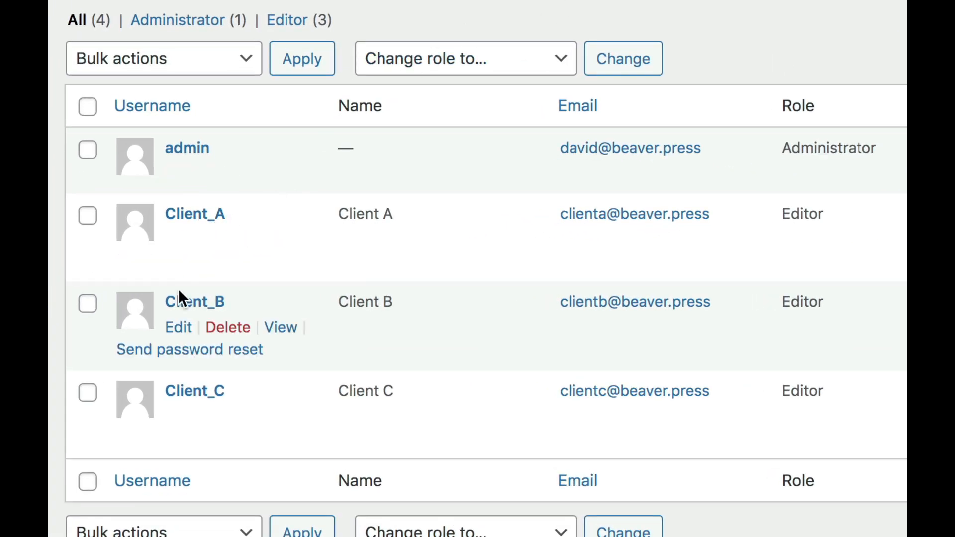
{"action": "mouse_move", "coordinate": [199, 409]}
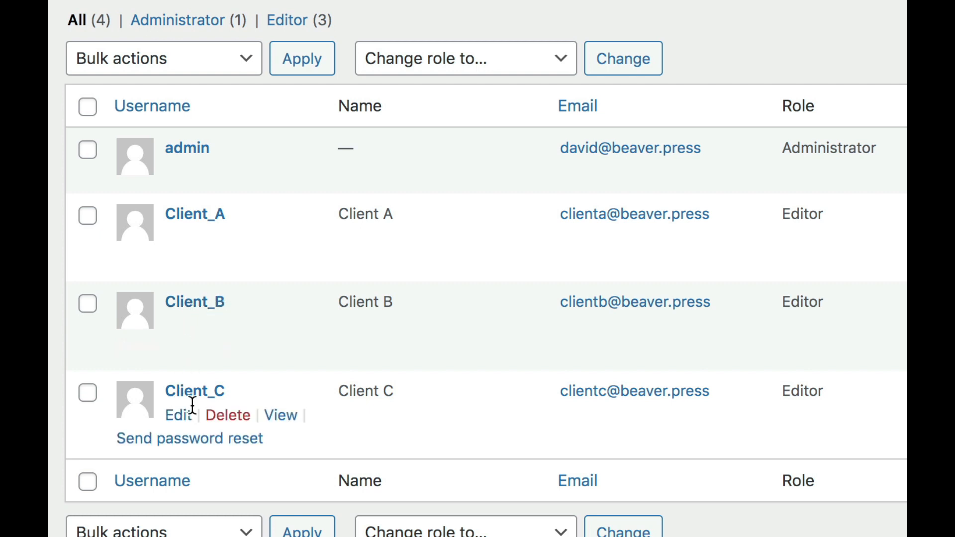
{"action": "mouse_move", "coordinate": [277, 229]}
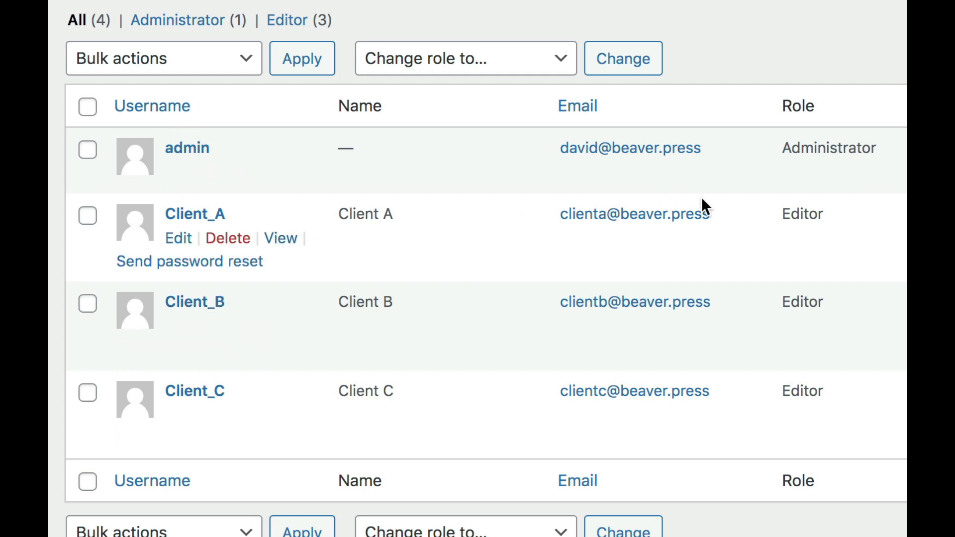
{"action": "mouse_move", "coordinate": [879, 376]}
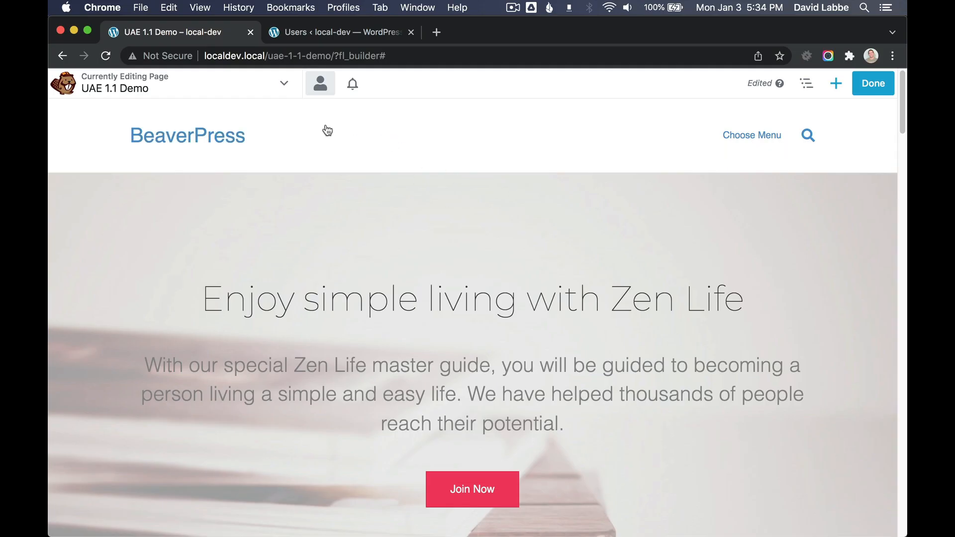
Create and save a new access profile named Profile A assigned to the user Client A
{"action": "left_click", "coordinate": [321, 88]}
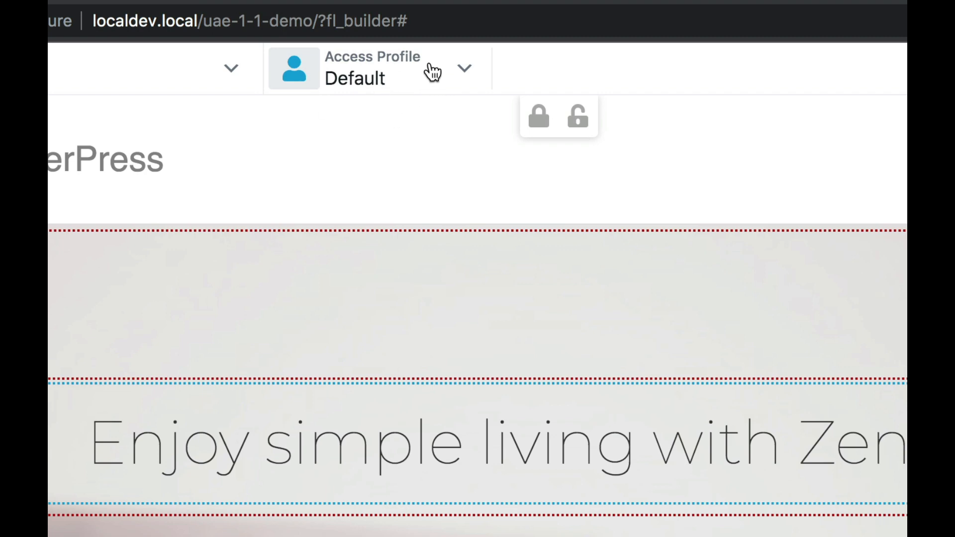
{"action": "left_click", "coordinate": [453, 74]}
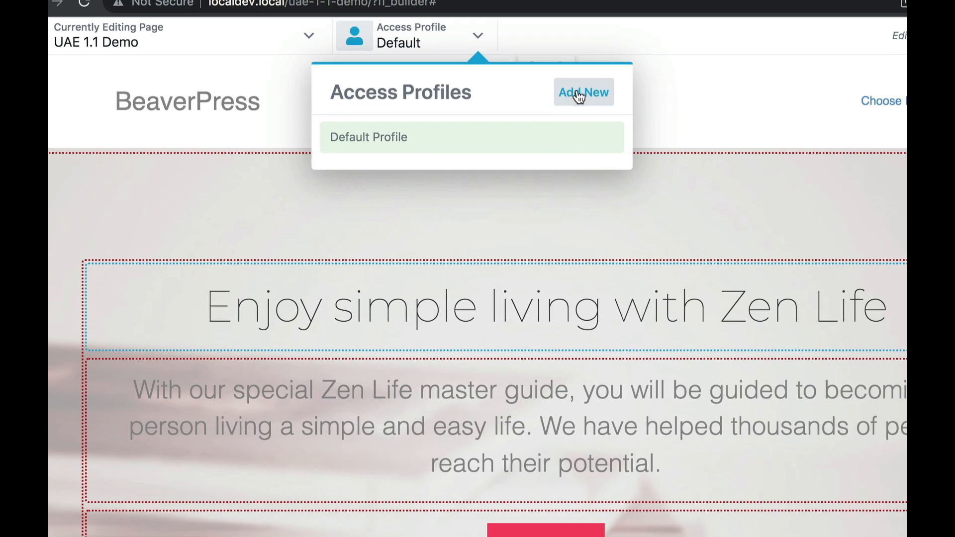
{"action": "left_click", "coordinate": [581, 96]}
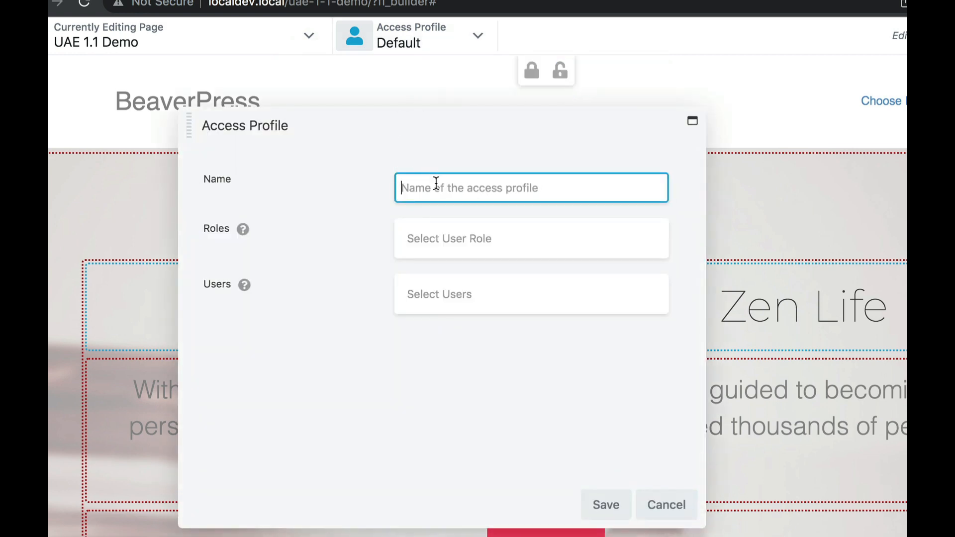
{"action": "type", "text": "Prof"}
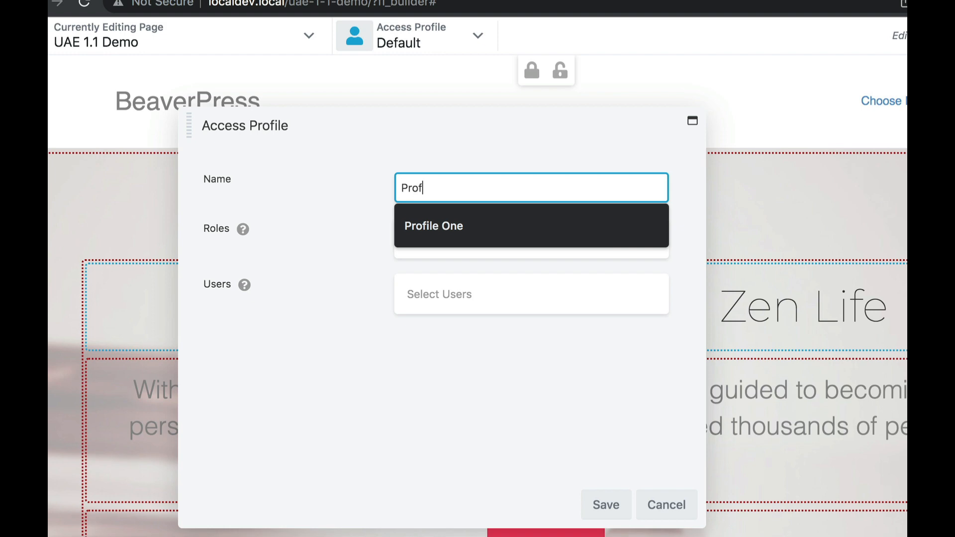
{"action": "type", "text": "ile A"}
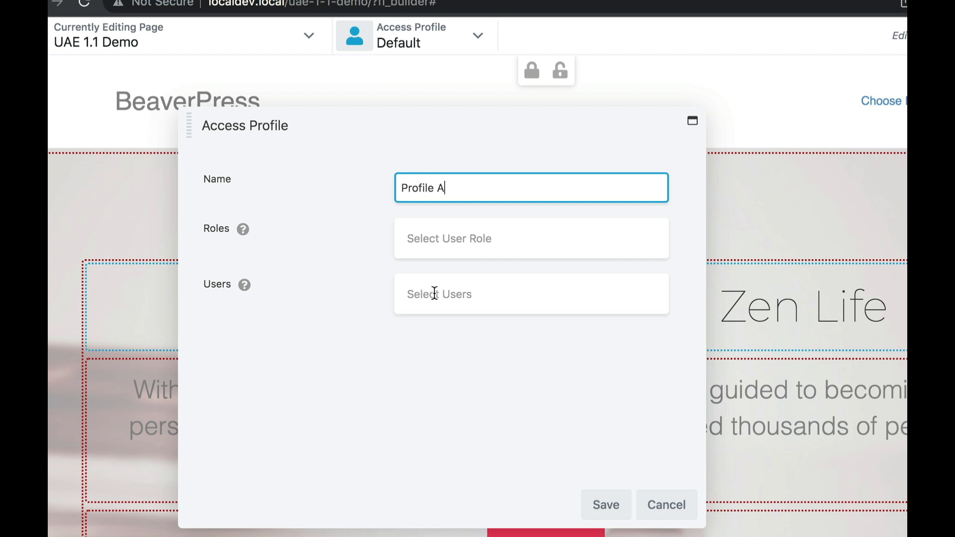
{"action": "left_click", "coordinate": [438, 294]}
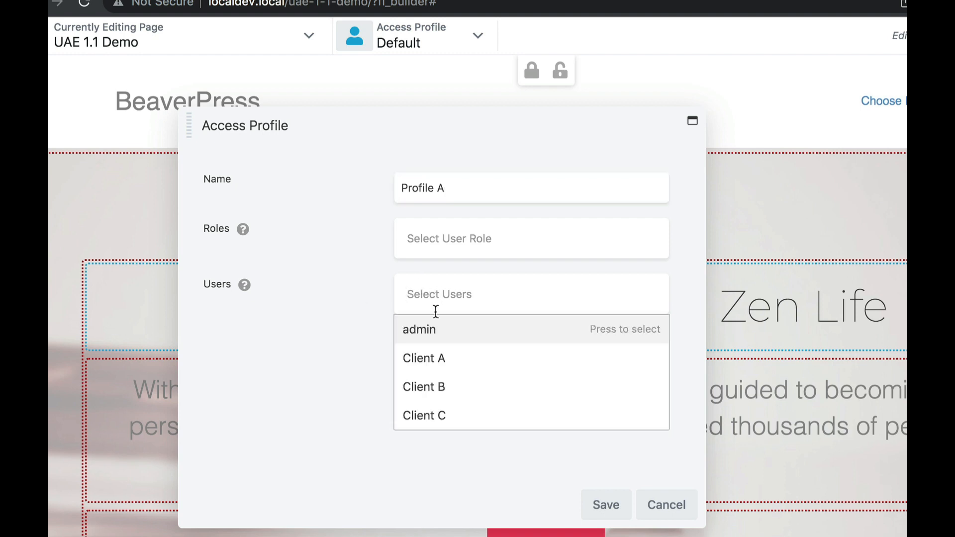
{"action": "left_click", "coordinate": [445, 358]}
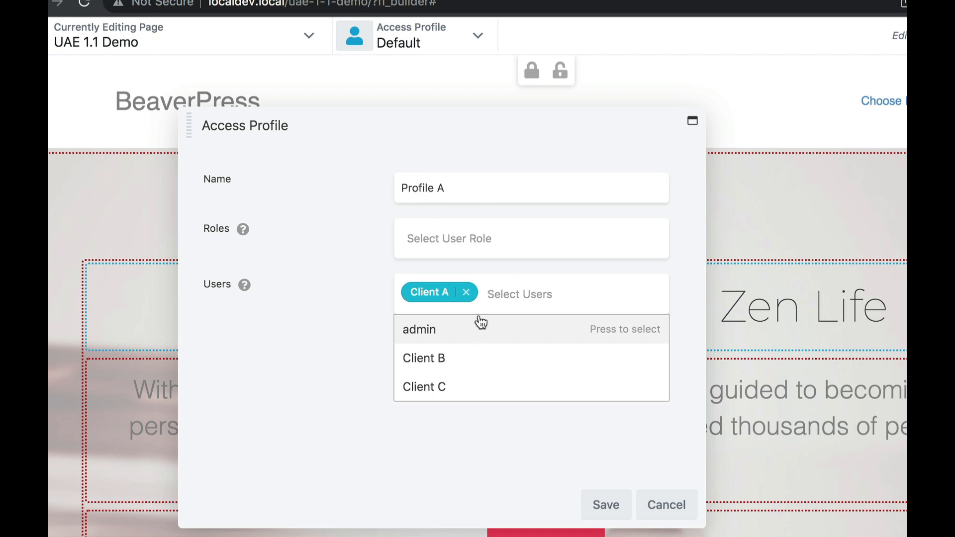
{"action": "left_click", "coordinate": [619, 512]}
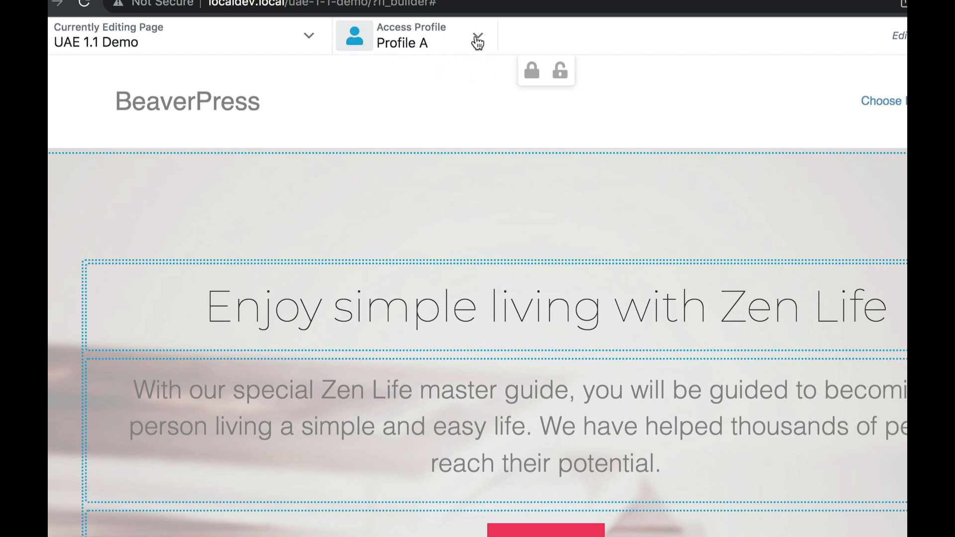
Create and save a new access profile named Profile B assigned to the user Client B
{"action": "left_click", "coordinate": [478, 40]}
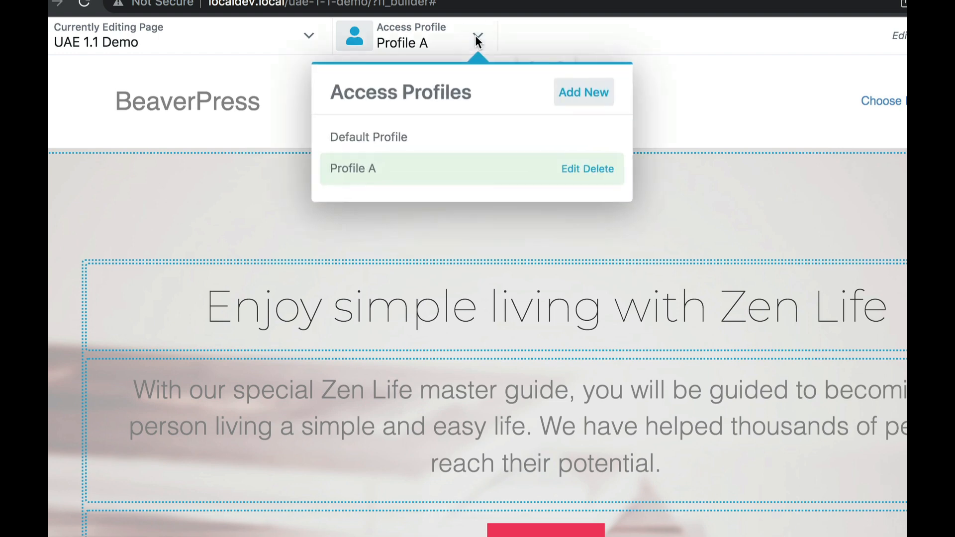
{"action": "left_click", "coordinate": [573, 95]}
{"action": "left_click", "coordinate": [477, 188]}
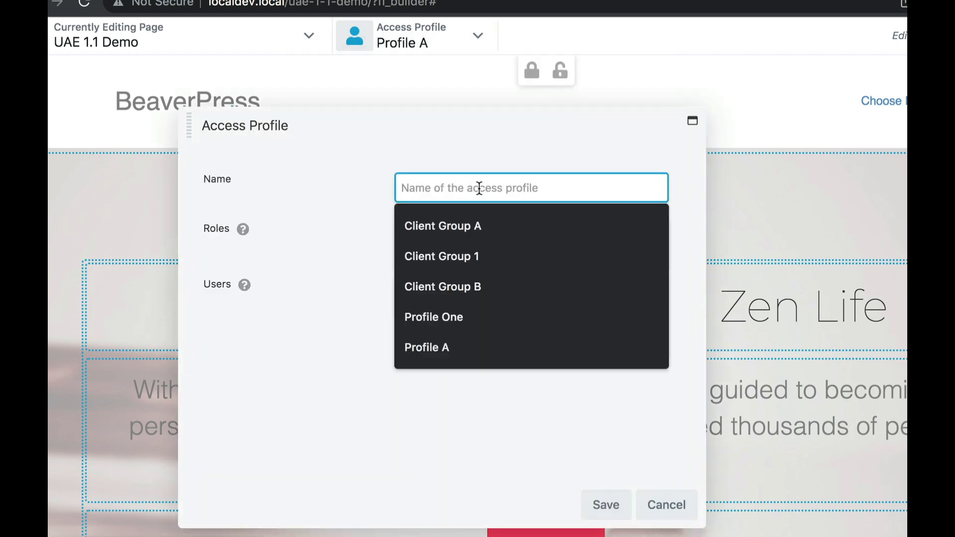
{"action": "type", "text": "Profile"}
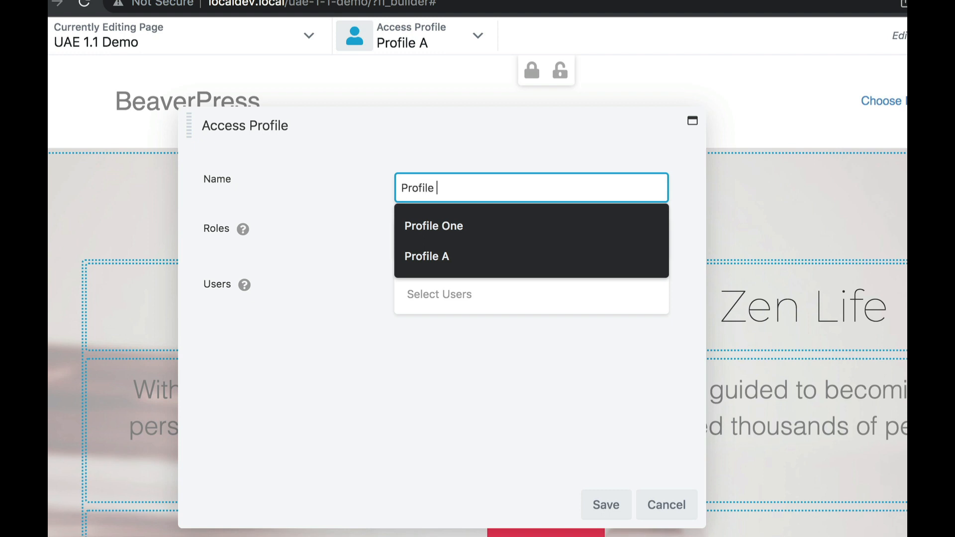
{"action": "type", "text": " B"}
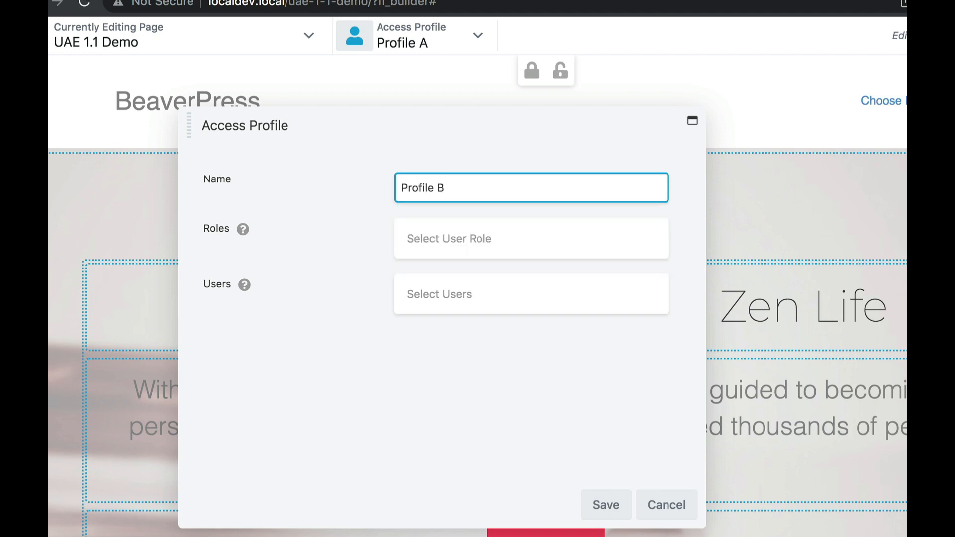
{"action": "left_click", "coordinate": [456, 294]}
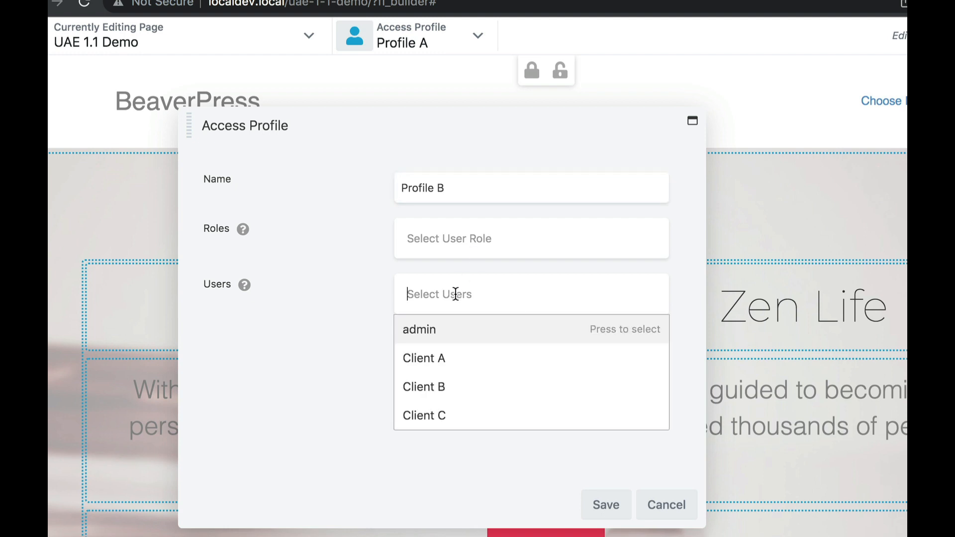
{"action": "left_click", "coordinate": [454, 385]}
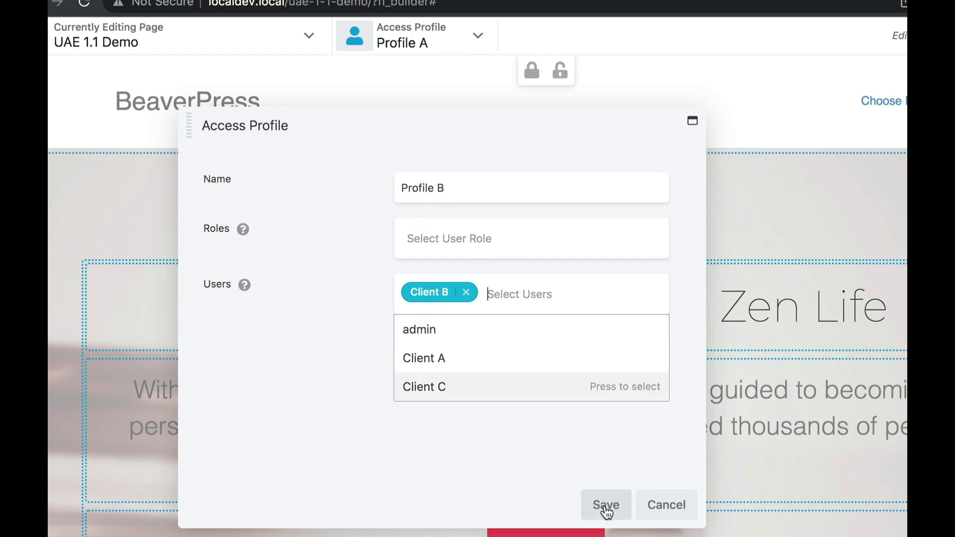
{"action": "left_click", "coordinate": [606, 506]}
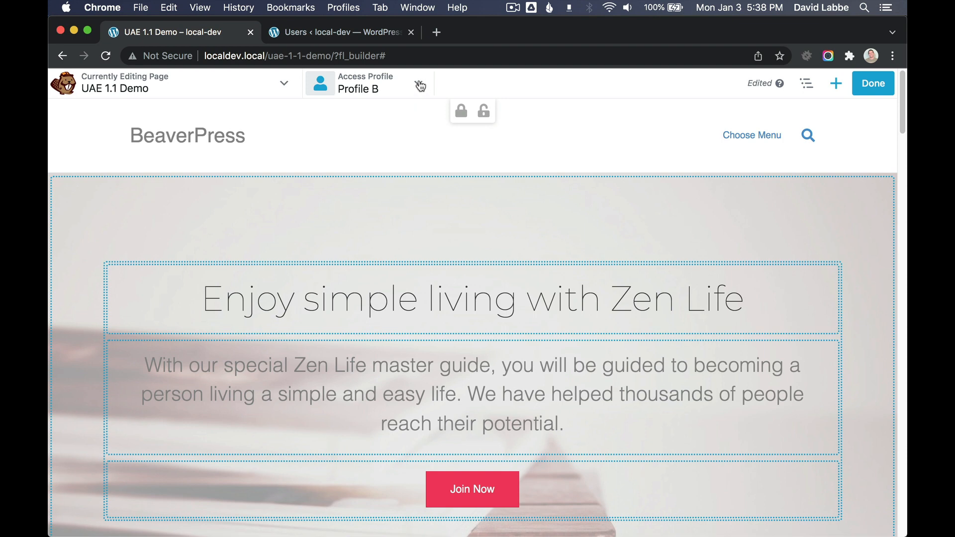
Switch to the Default access profile and unlock the entire page
{"action": "left_click", "coordinate": [419, 85]}
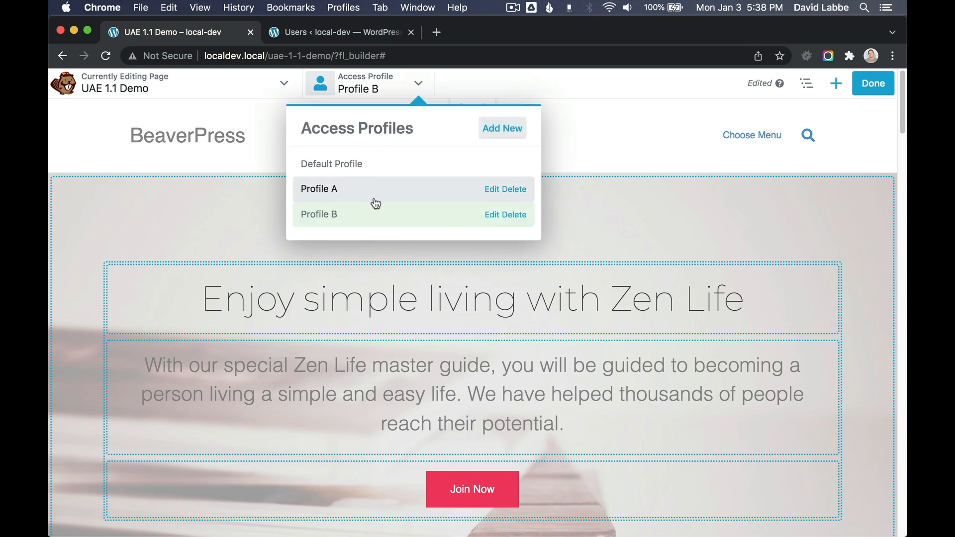
{"action": "left_click", "coordinate": [352, 164]}
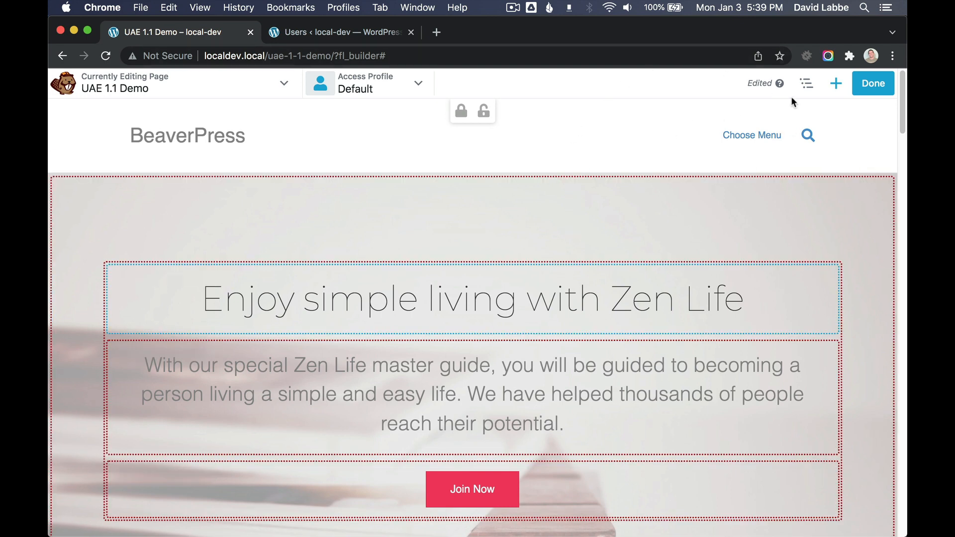
{"action": "left_click", "coordinate": [483, 113]}
{"action": "left_click", "coordinate": [589, 138]}
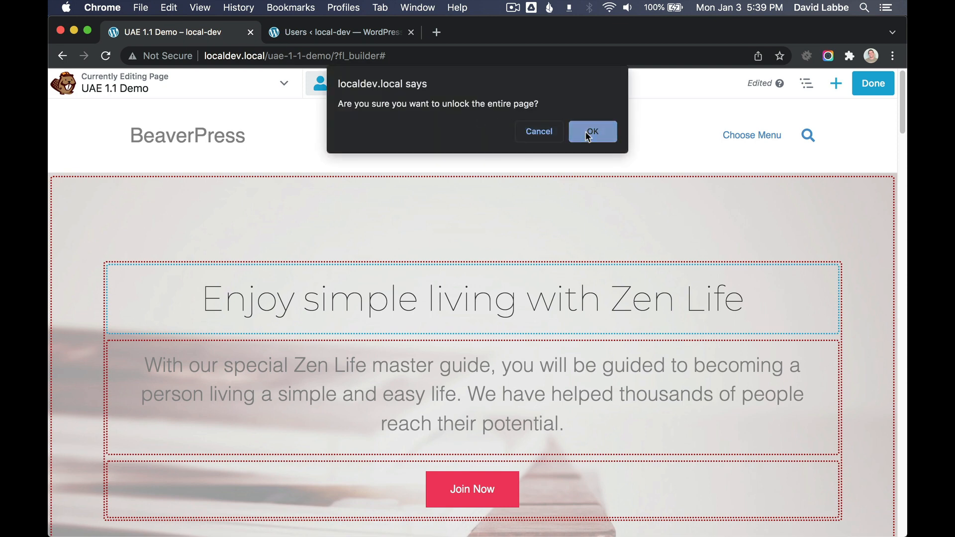
{"action": "scroll", "coordinate": [612, 159], "scroll_direction": "down", "scroll_amount": 1}
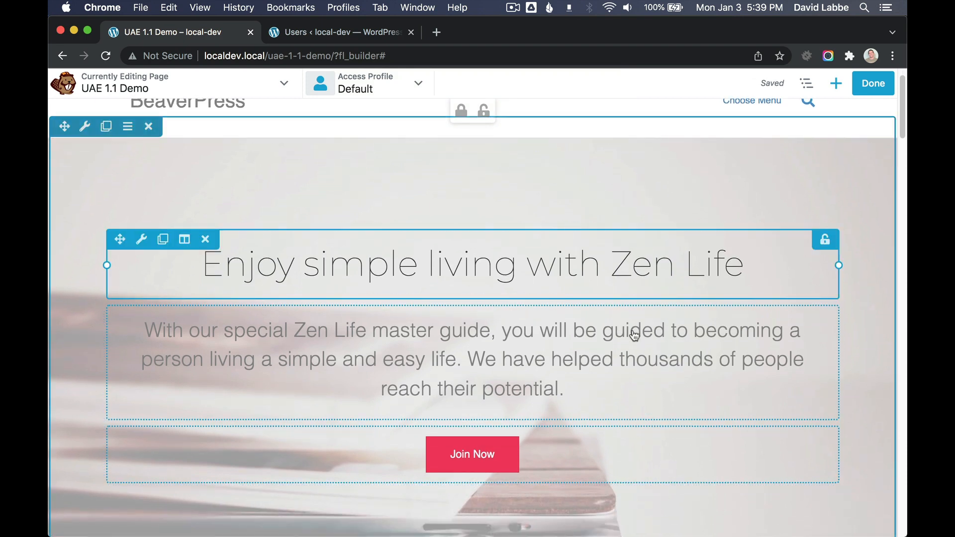
{"action": "scroll", "coordinate": [568, 259], "scroll_direction": "up", "scroll_amount": 1}
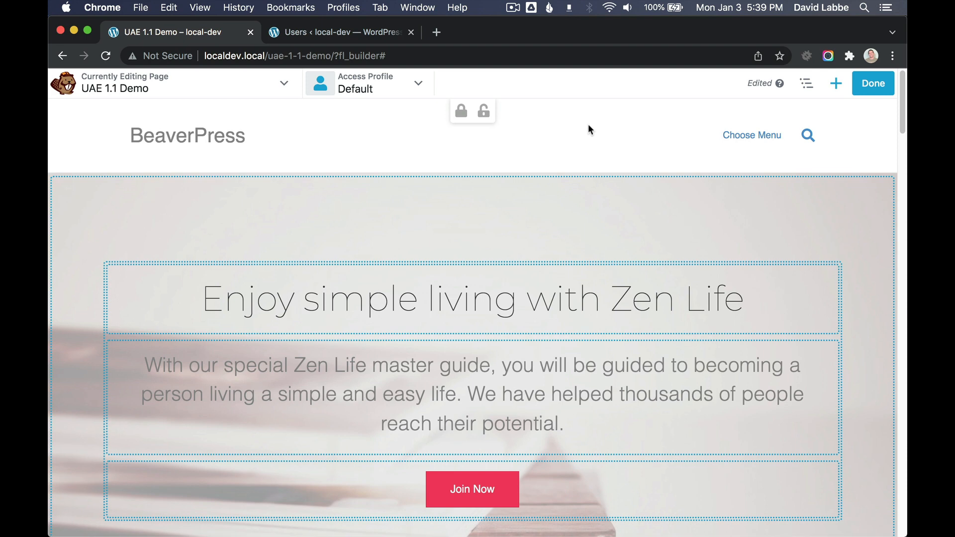
Lock the entire page, then unlock only the first row's H1 heading and the text module beneath it
{"action": "left_click", "coordinate": [462, 115]}
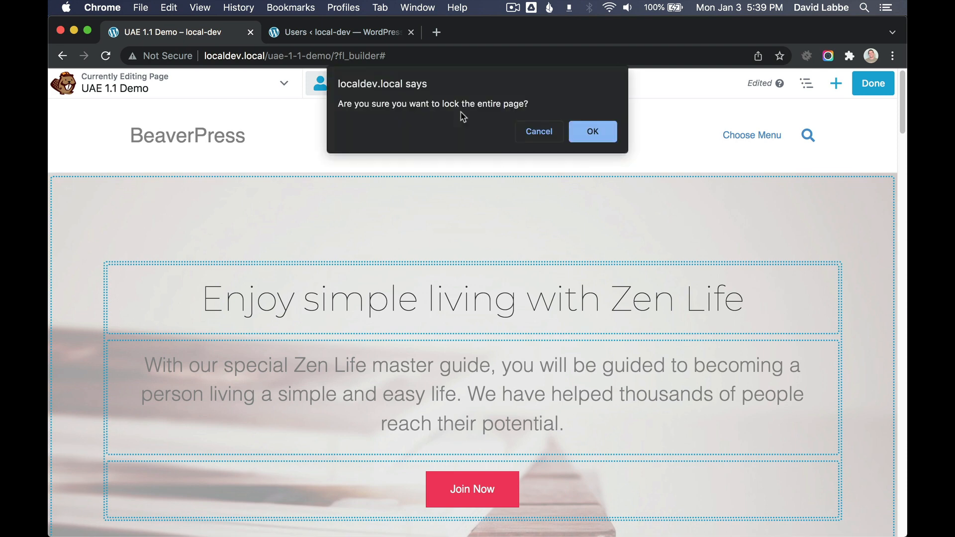
{"action": "left_click", "coordinate": [603, 134]}
{"action": "scroll", "coordinate": [609, 160], "scroll_direction": "down", "scroll_amount": 3}
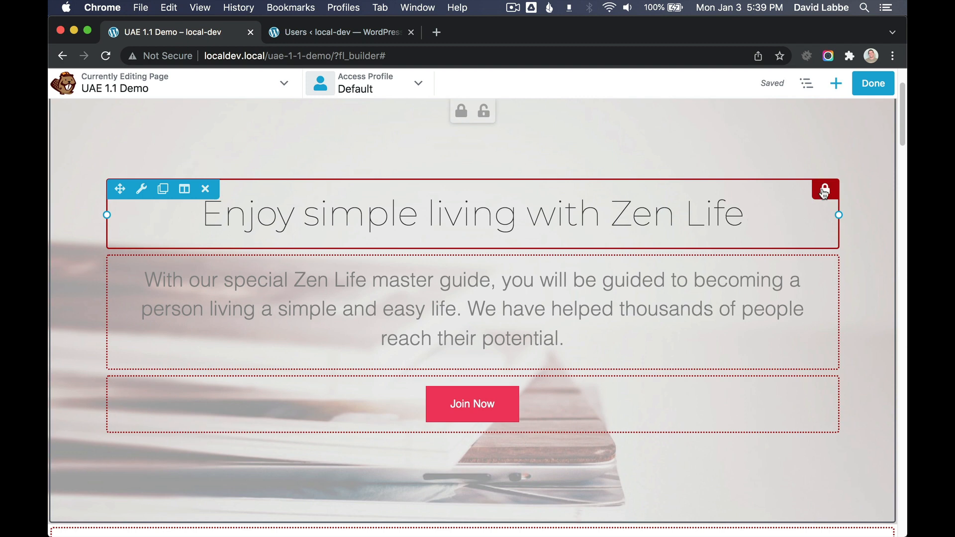
{"action": "left_click", "coordinate": [824, 192]}
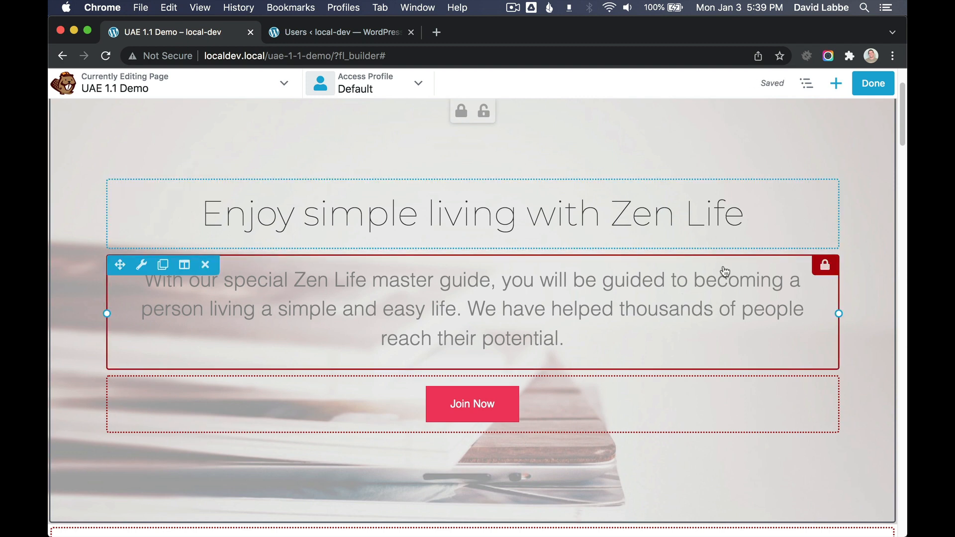
{"action": "left_click", "coordinate": [825, 267]}
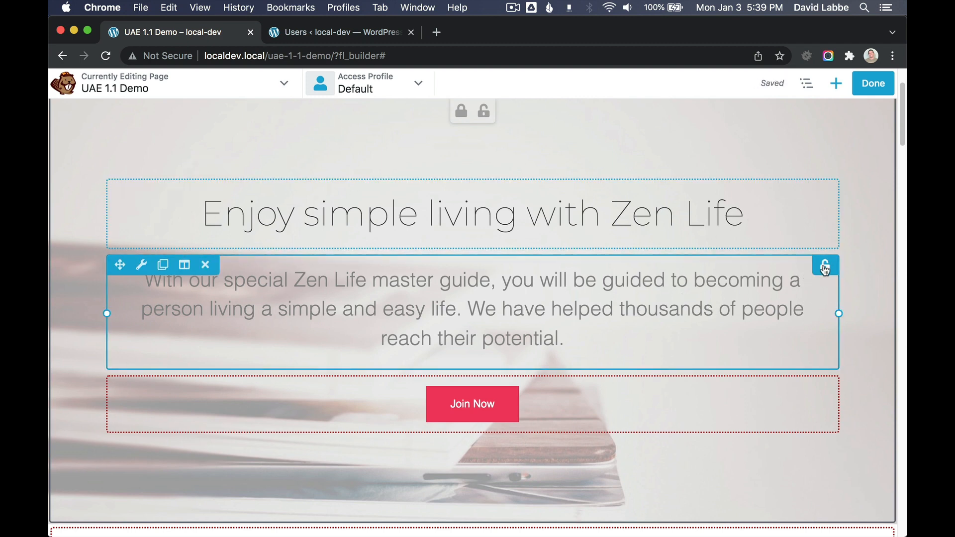
Unlock the "Happy thoughts from our Zen Life clients" heading and the testimonials module below it
{"action": "scroll", "coordinate": [667, 313], "scroll_direction": "down", "scroll_amount": 10}
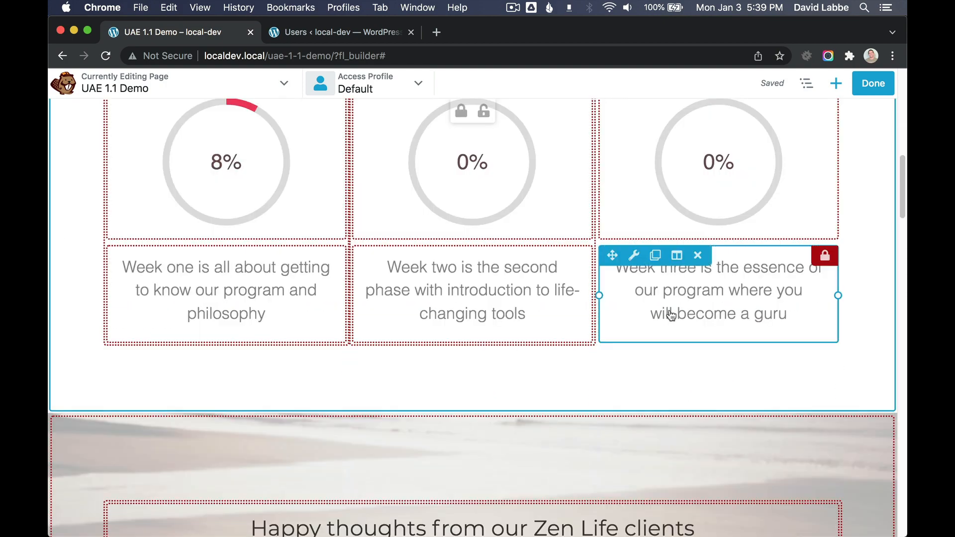
{"action": "scroll", "coordinate": [671, 314], "scroll_direction": "down", "scroll_amount": 8}
{"action": "scroll", "coordinate": [640, 335], "scroll_direction": "up", "scroll_amount": 4}
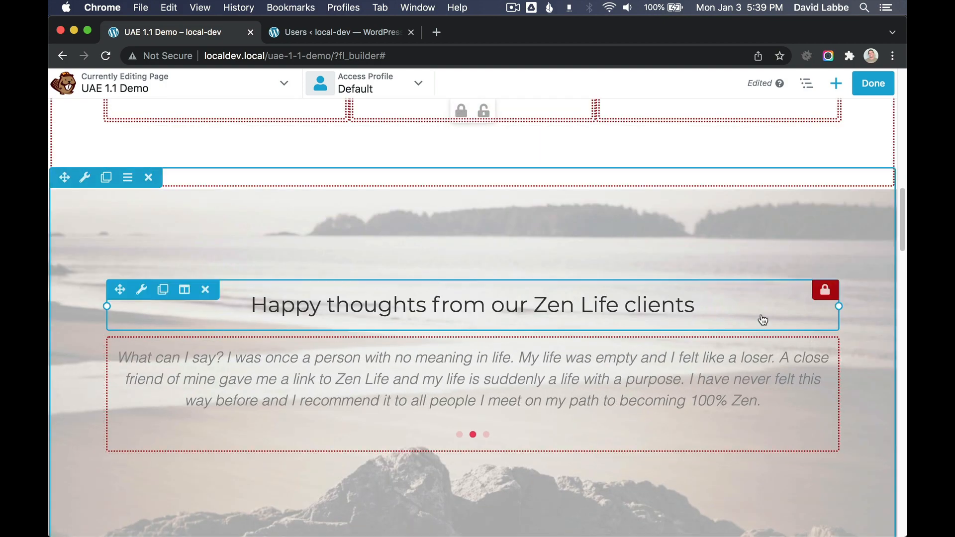
{"action": "left_click", "coordinate": [821, 291]}
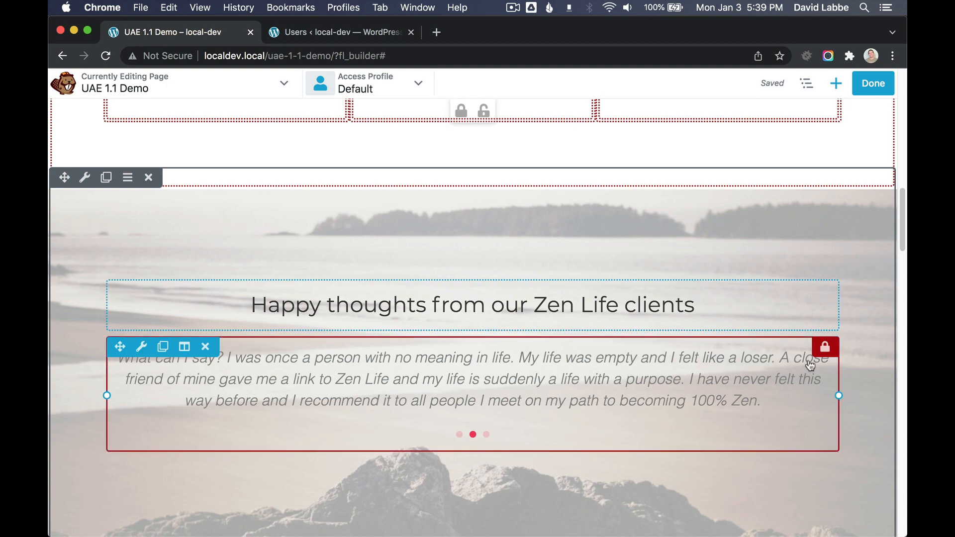
{"action": "left_click", "coordinate": [824, 348]}
Lock all settings of the first row's H1 heading module except its Heading text field, and save
{"action": "scroll", "coordinate": [736, 398], "scroll_direction": "up", "scroll_amount": 6}
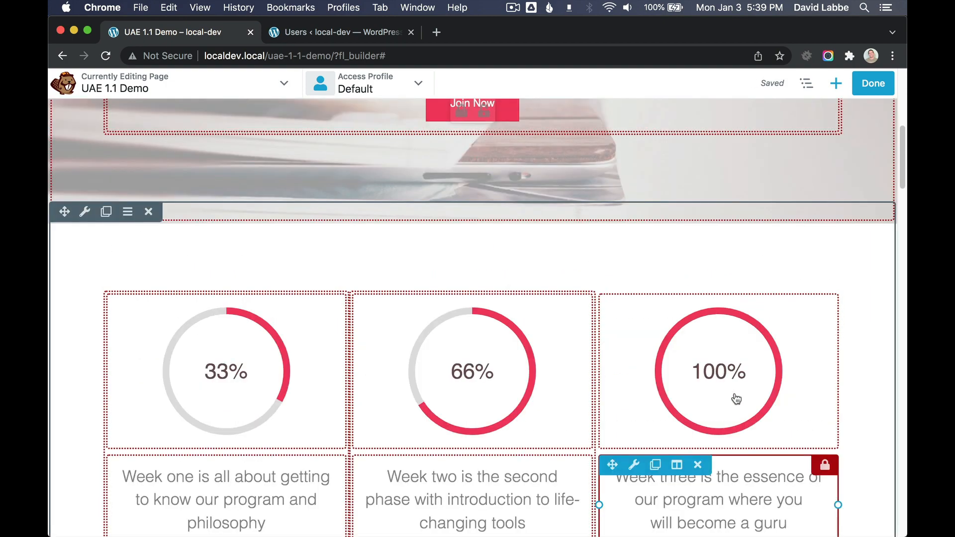
{"action": "scroll", "coordinate": [737, 399], "scroll_direction": "up", "scroll_amount": 8}
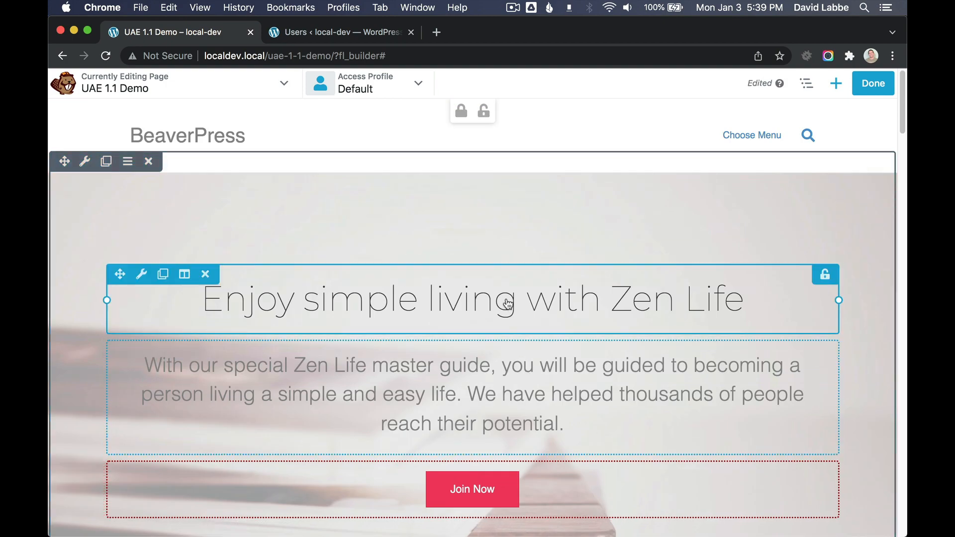
{"action": "left_click", "coordinate": [507, 304]}
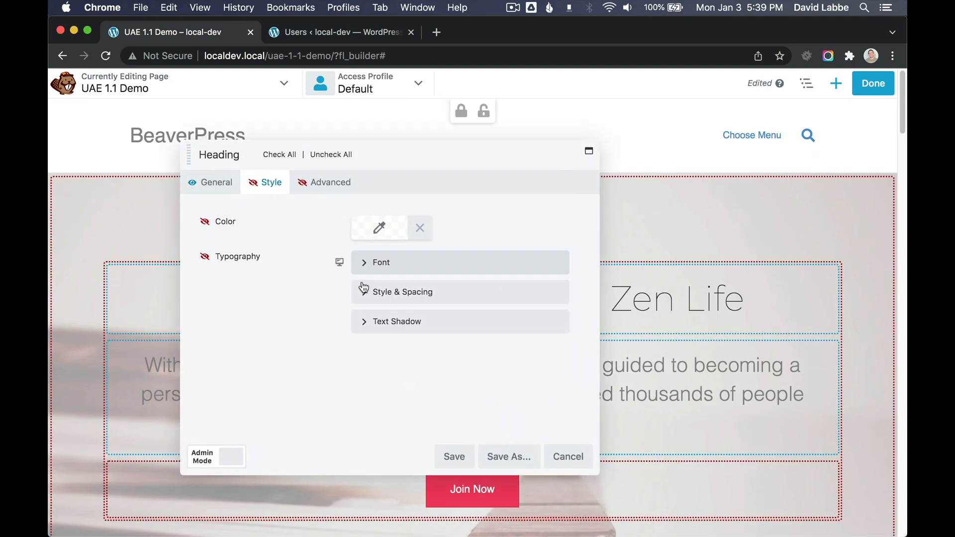
{"action": "left_click", "coordinate": [227, 183]}
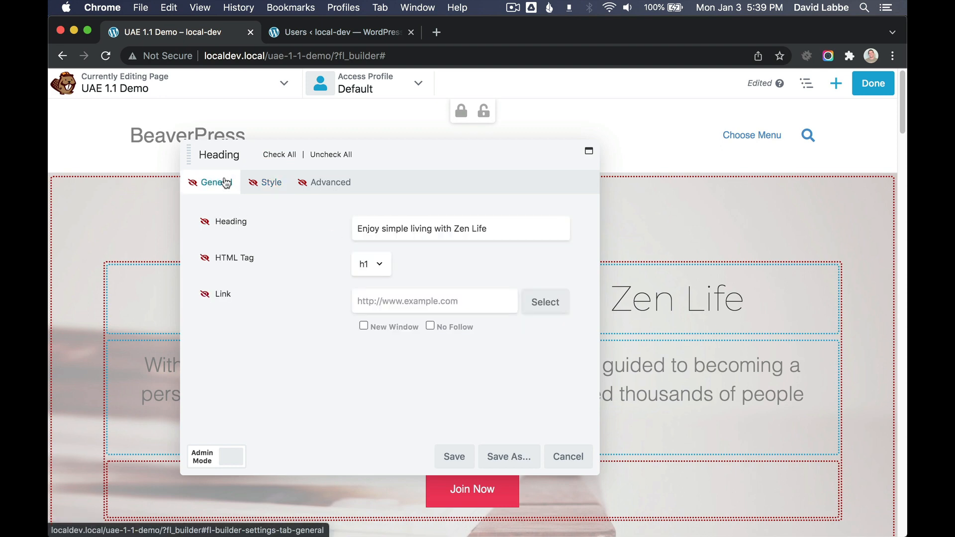
{"action": "left_click", "coordinate": [205, 222]}
{"action": "left_click", "coordinate": [466, 465]}
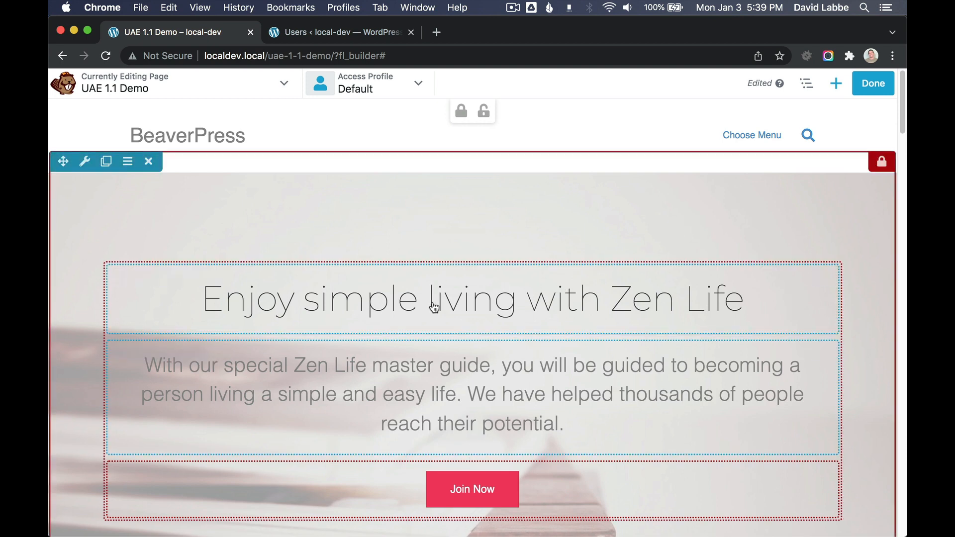
{"action": "left_click", "coordinate": [457, 297]}
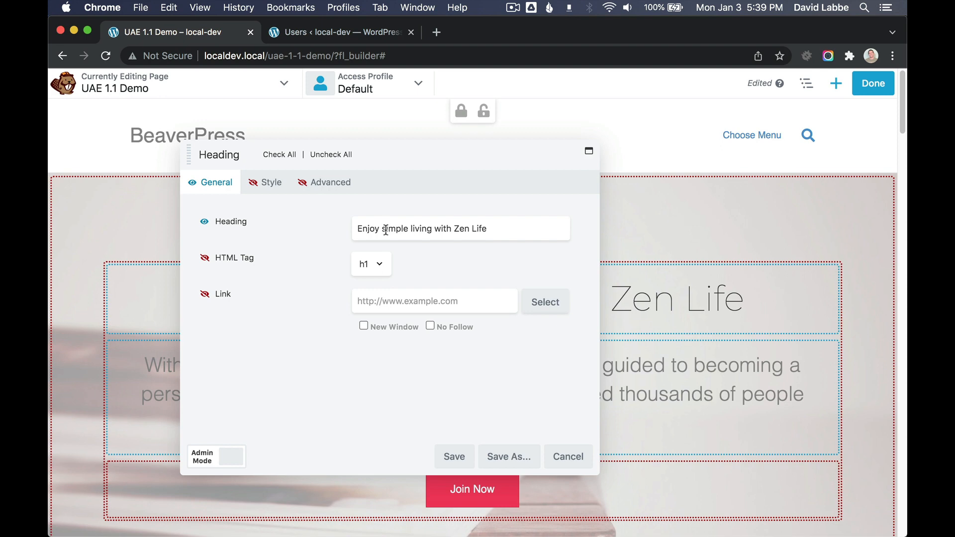
{"action": "left_click", "coordinate": [568, 456]}
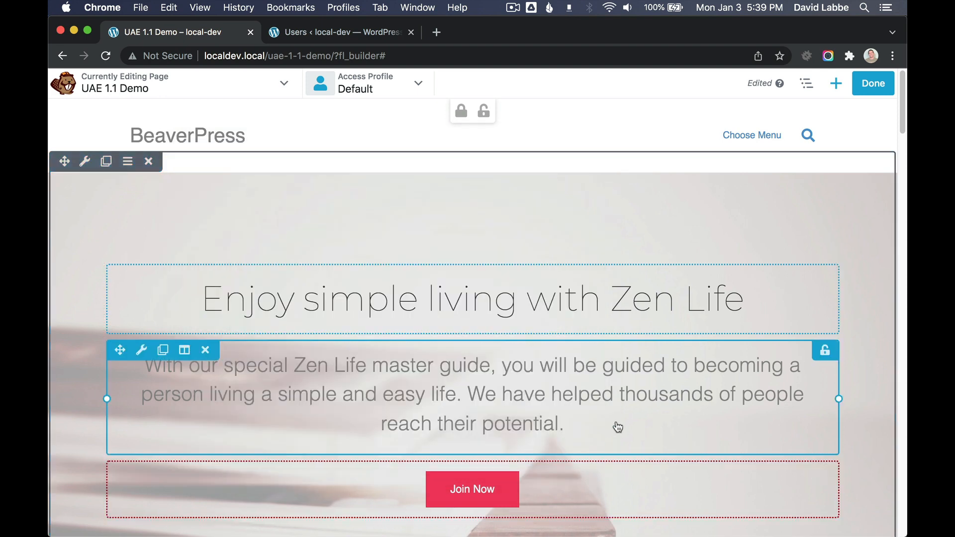
Lock all settings of the first row's text module except the Text Editor field, and save
{"action": "left_click", "coordinate": [529, 378]}
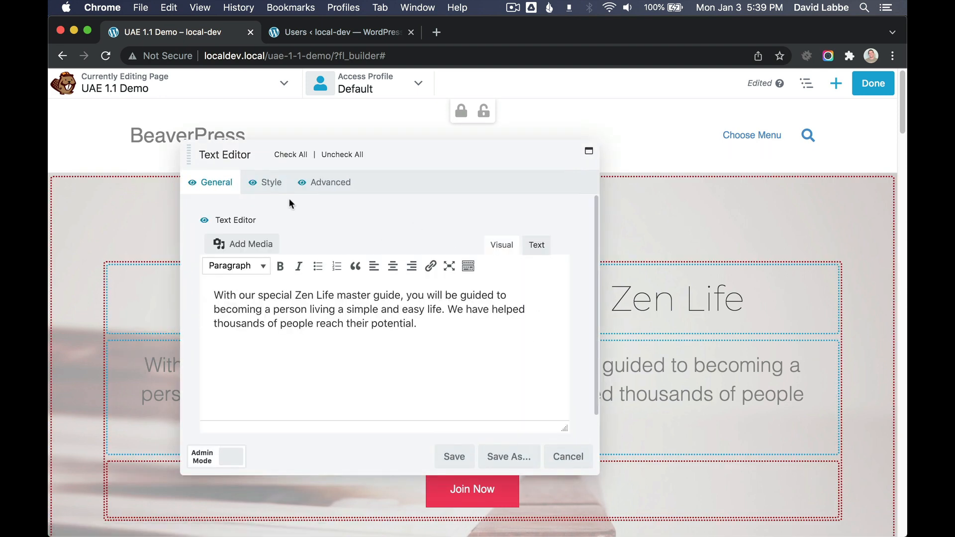
{"action": "left_click", "coordinate": [285, 155]}
{"action": "left_click", "coordinate": [205, 220]}
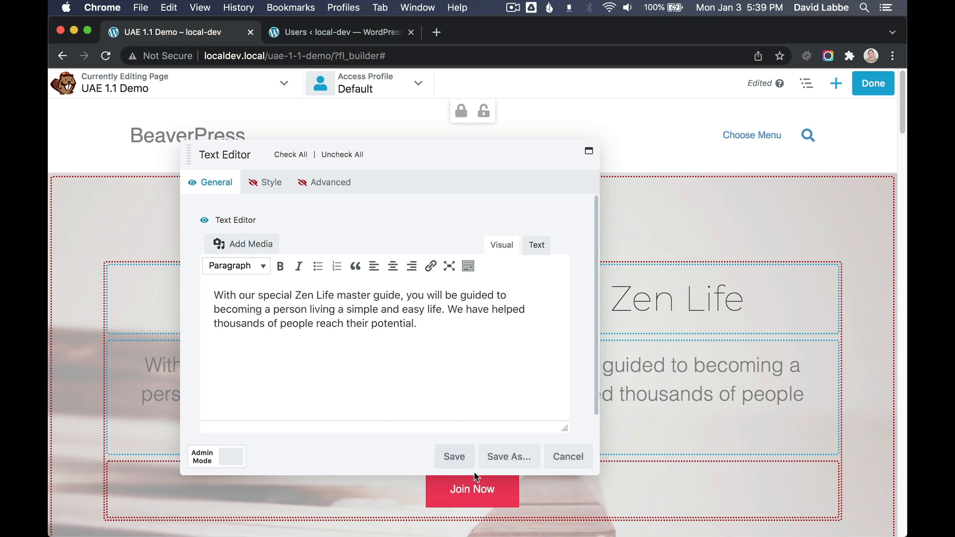
{"action": "left_click", "coordinate": [454, 455]}
Lock all settings of the "Happy thoughts from our Zen Life clients" heading except its Heading text field, and save
{"action": "scroll", "coordinate": [542, 398], "scroll_direction": "down", "scroll_amount": 5}
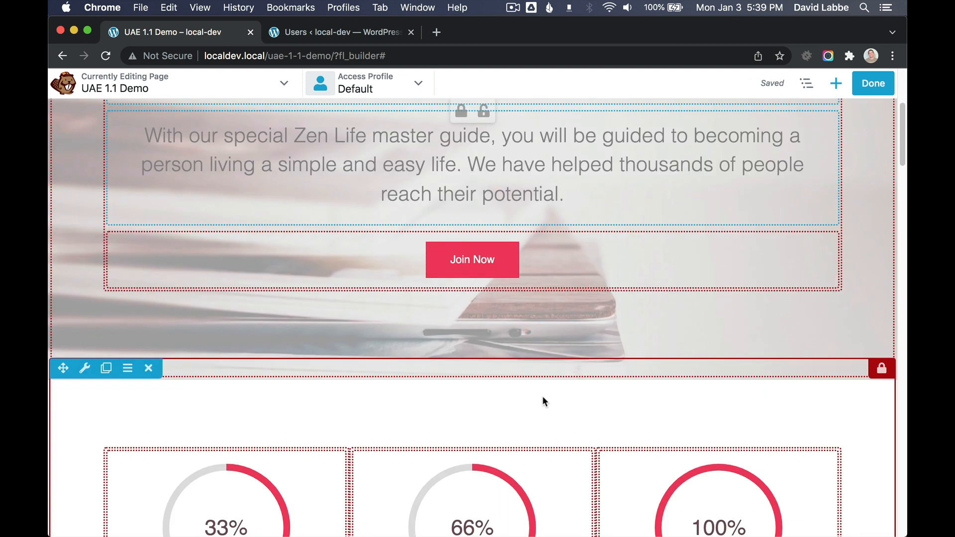
{"action": "scroll", "coordinate": [542, 396], "scroll_direction": "down", "scroll_amount": 15}
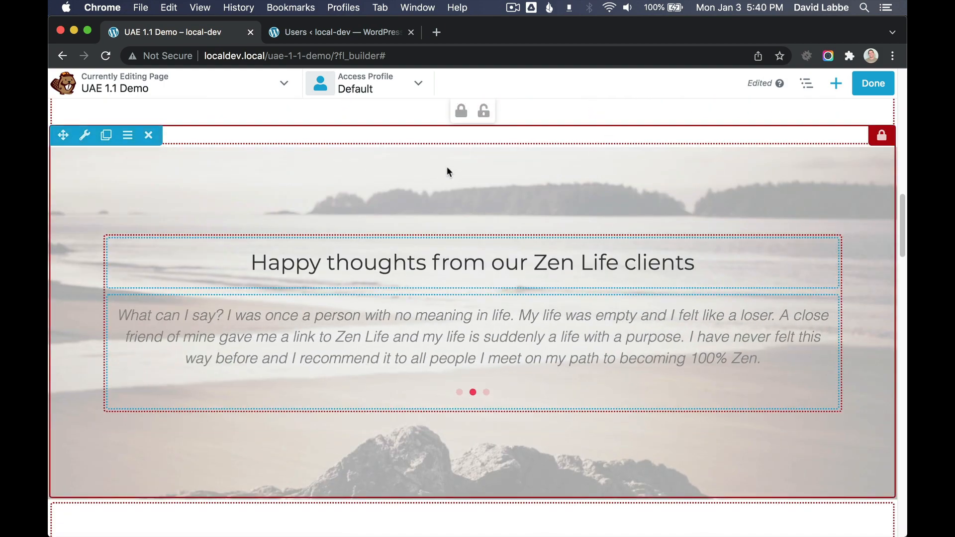
{"action": "left_click", "coordinate": [439, 250]}
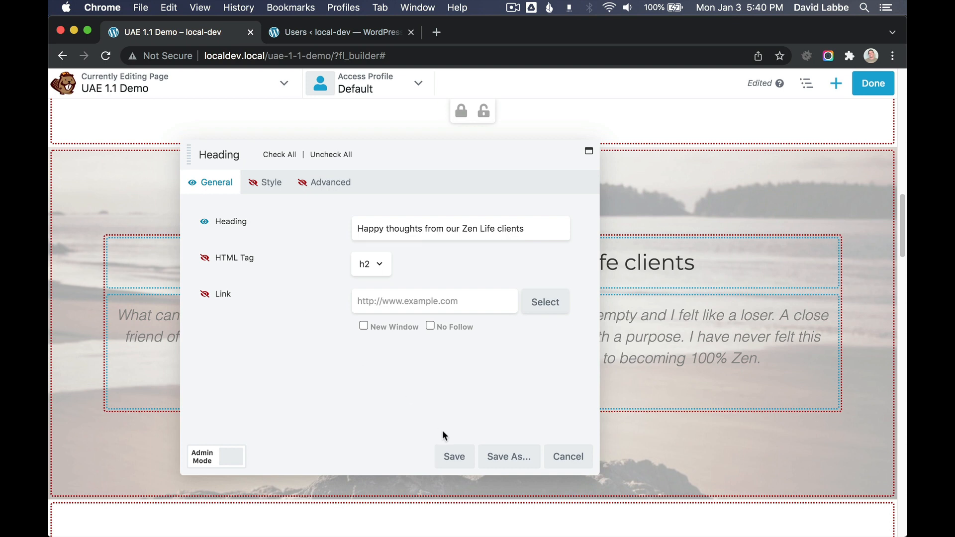
{"action": "left_click", "coordinate": [452, 456]}
Lock all settings of the Testimonials module except the Items section, and save
{"action": "left_click", "coordinate": [486, 345]}
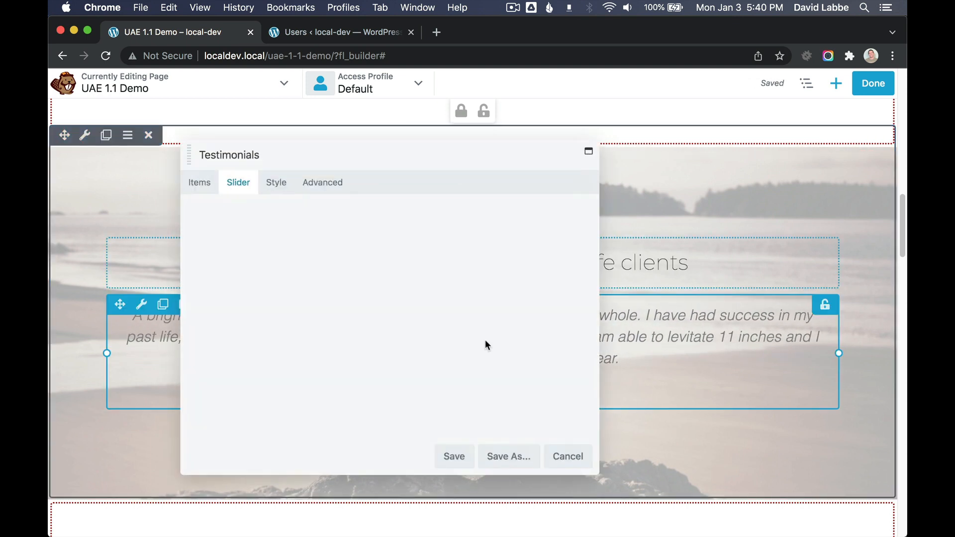
{"action": "left_click", "coordinate": [291, 155]}
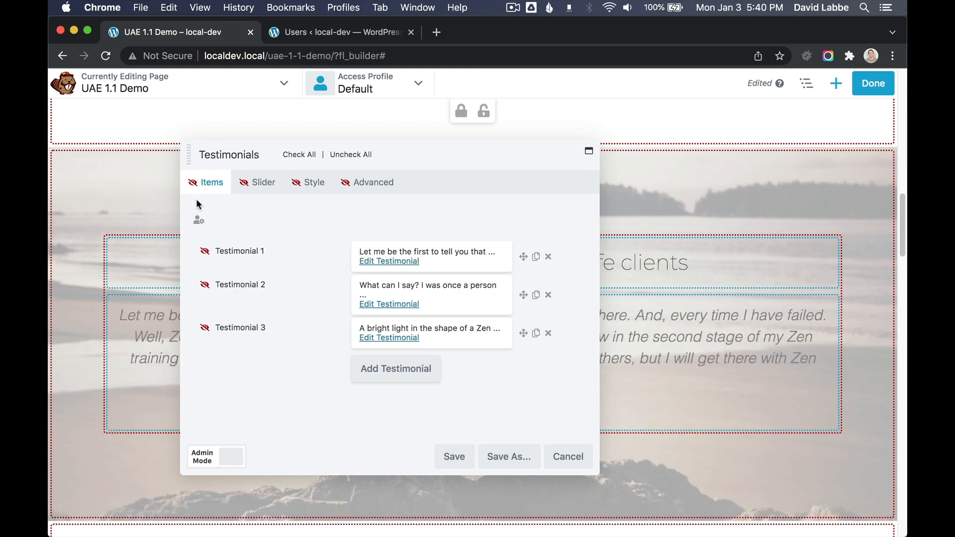
{"action": "left_click", "coordinate": [193, 183]}
{"action": "left_click", "coordinate": [463, 455]}
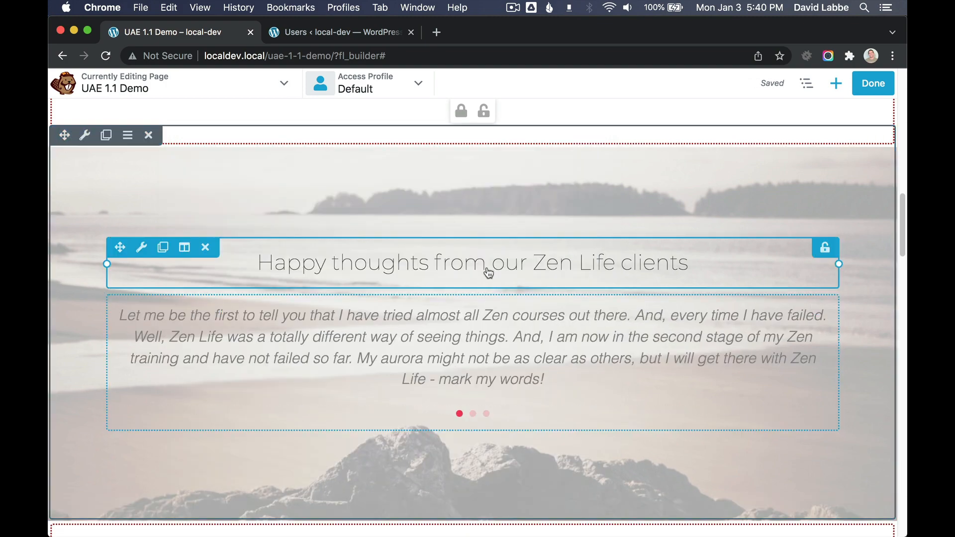
{"action": "scroll", "coordinate": [607, 305], "scroll_direction": "up", "scroll_amount": 8}
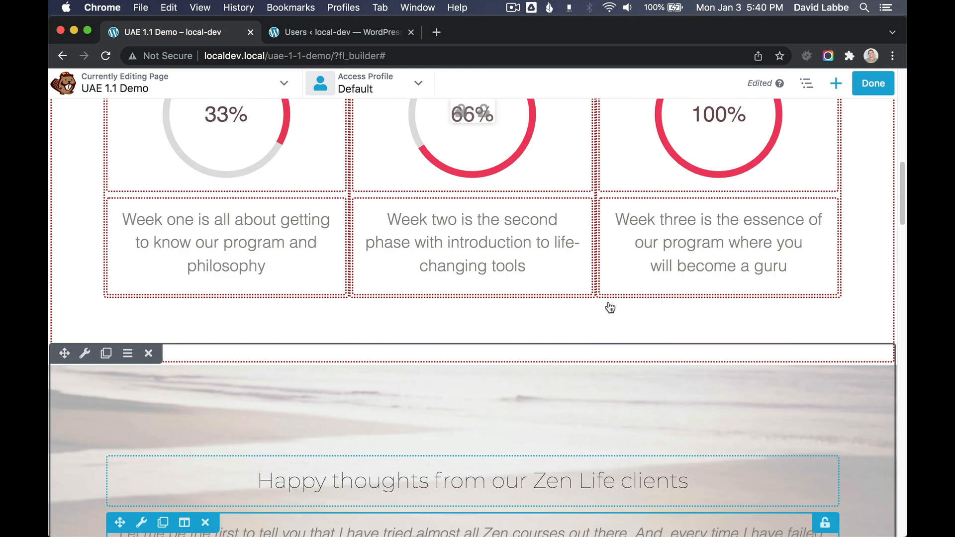
Review the users assigned to Profile A and Profile B without saving changes, and return to the Default Profile
{"action": "scroll", "coordinate": [610, 309], "scroll_direction": "up", "scroll_amount": 6}
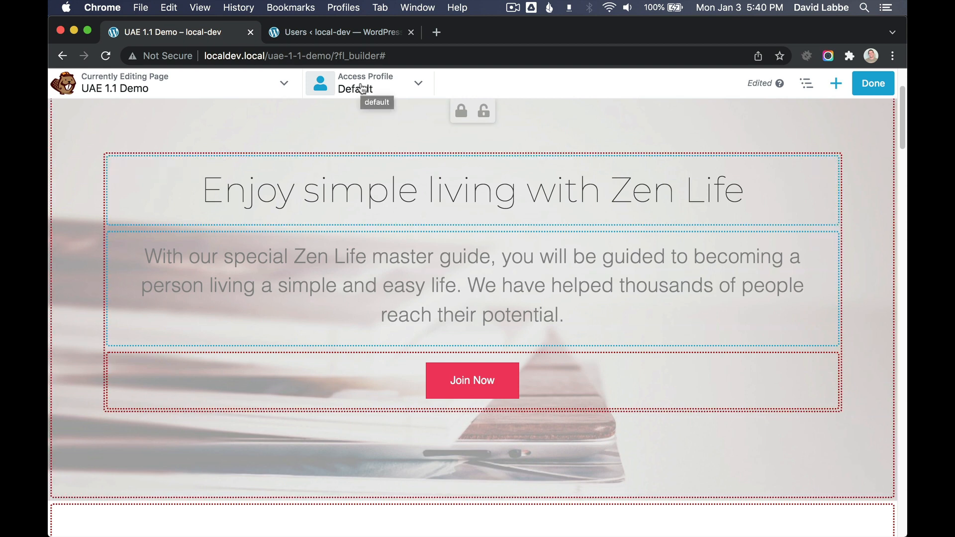
{"action": "left_click", "coordinate": [386, 90]}
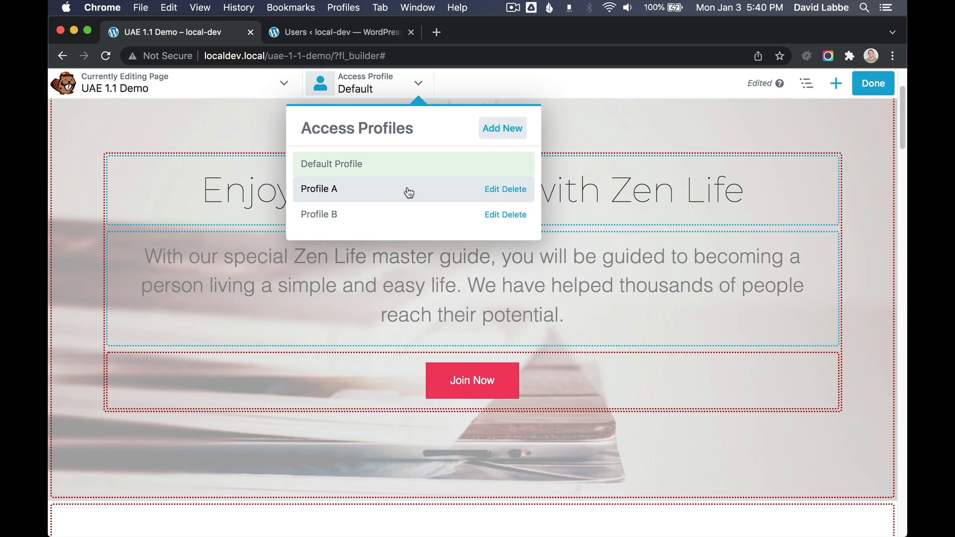
{"action": "left_click", "coordinate": [486, 190]}
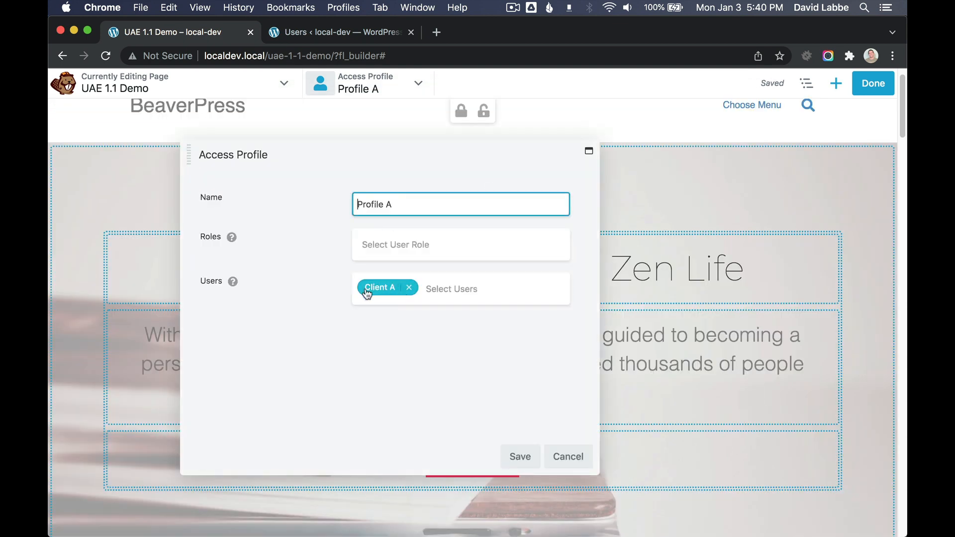
{"action": "left_click", "coordinate": [572, 456]}
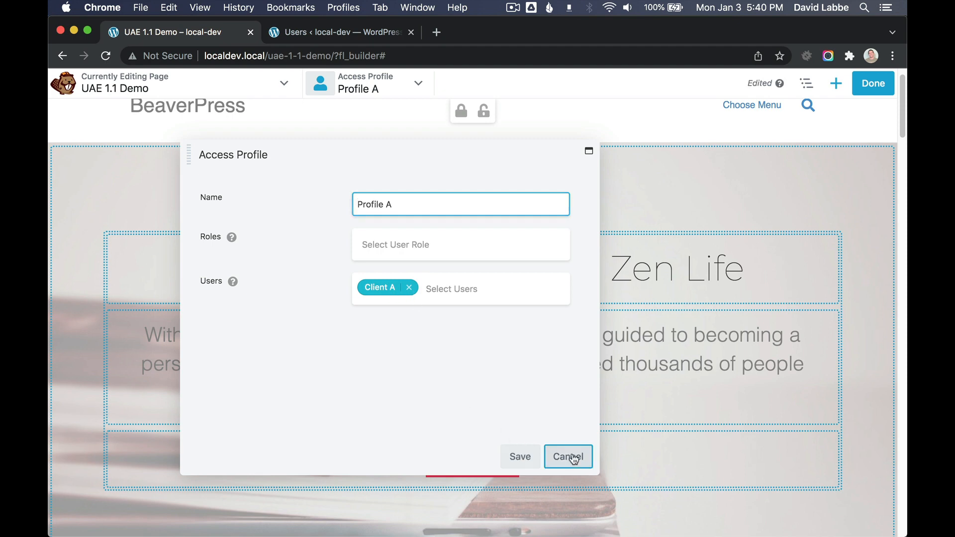
{"action": "left_click", "coordinate": [388, 88]}
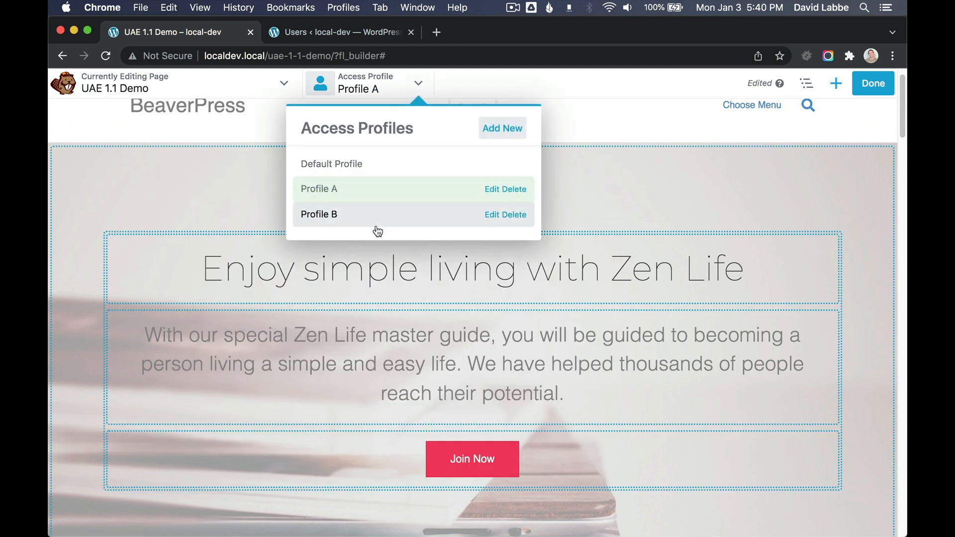
{"action": "left_click", "coordinate": [490, 214]}
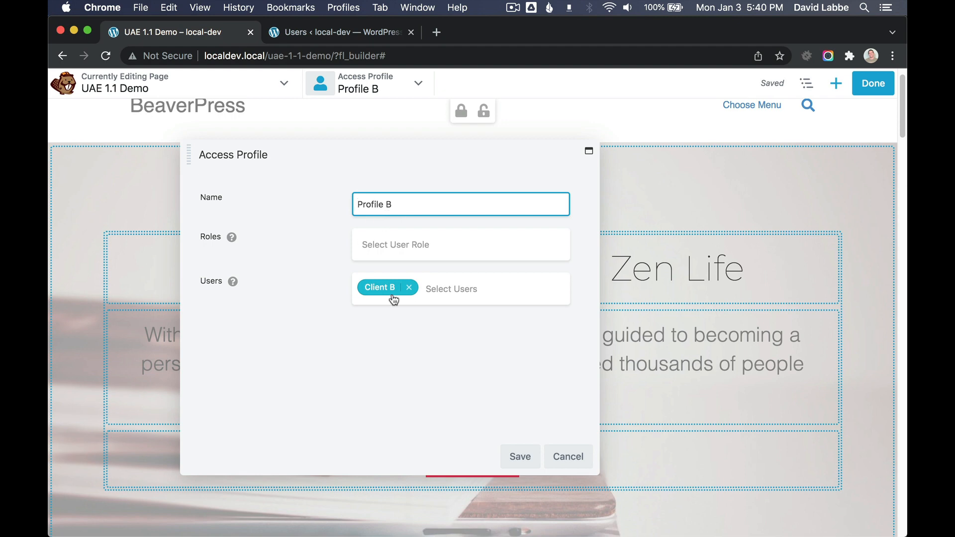
{"action": "left_click", "coordinate": [587, 457]}
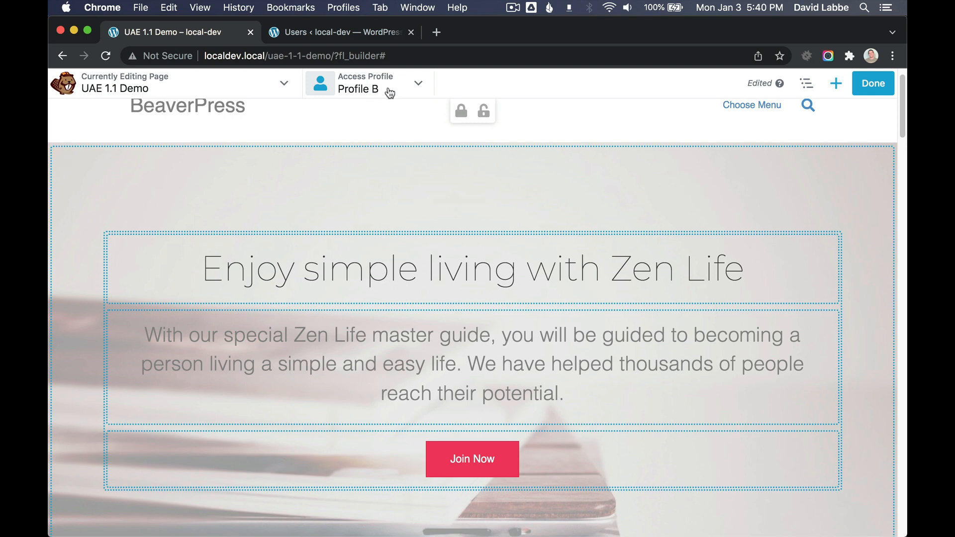
{"action": "left_click", "coordinate": [392, 88]}
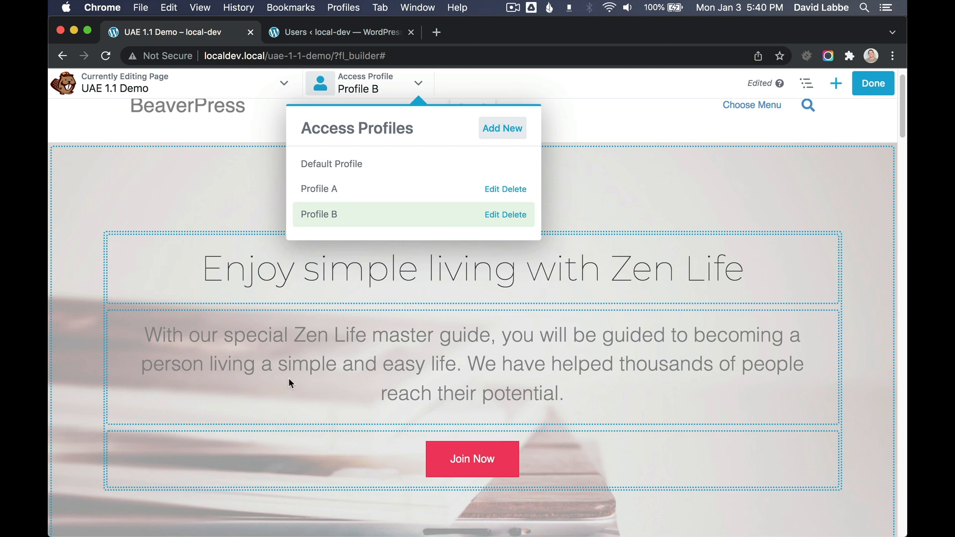
{"action": "left_click", "coordinate": [351, 168]}
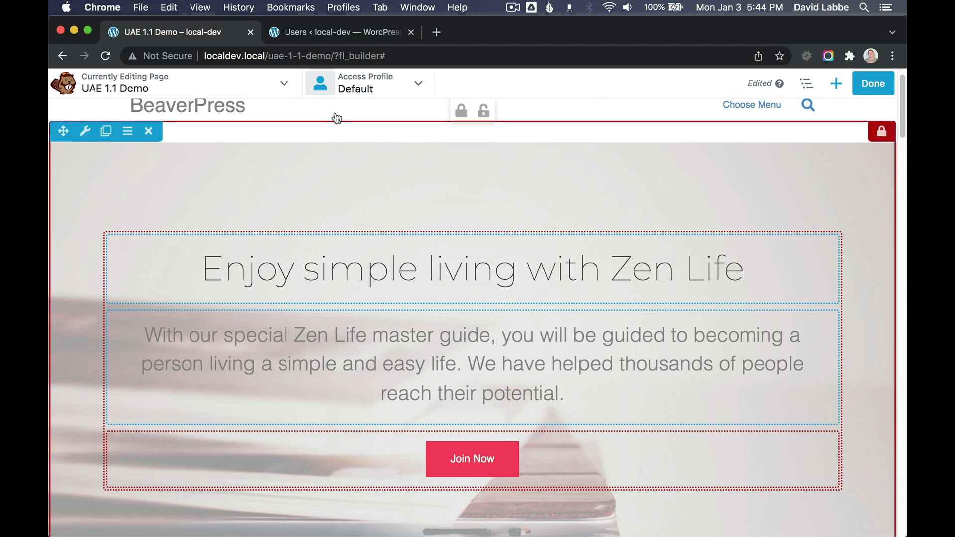
Switch to the Profile A access profile and lock the entire page for it
{"action": "left_click", "coordinate": [405, 87]}
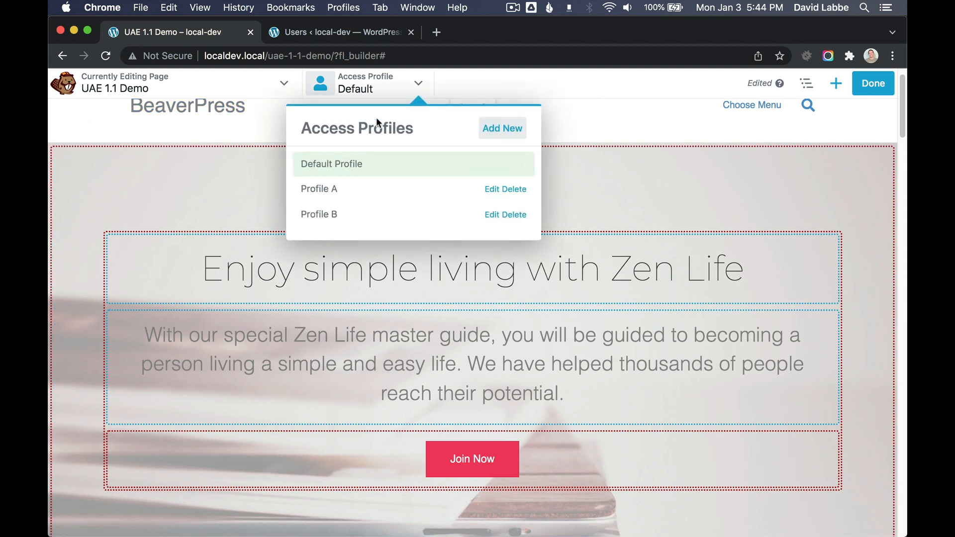
{"action": "left_click", "coordinate": [336, 193]}
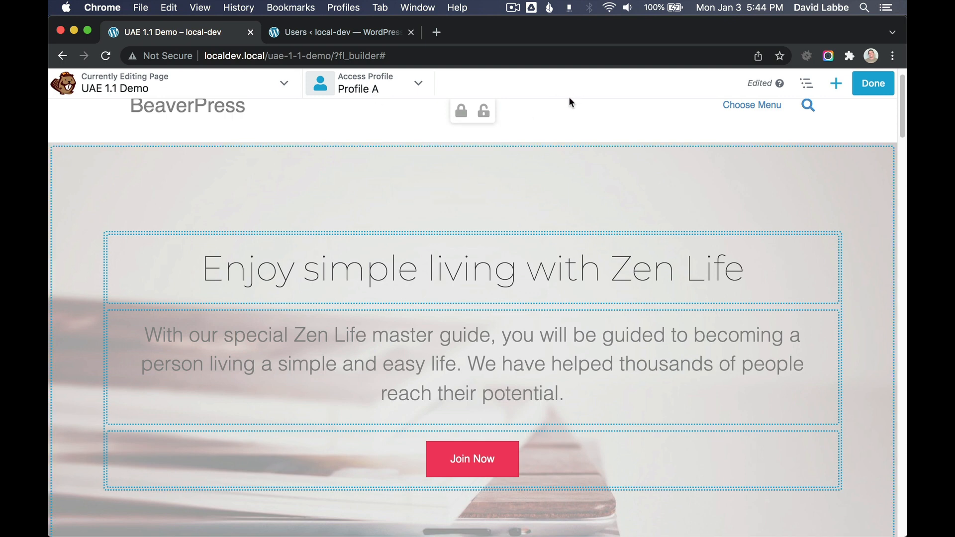
{"action": "scroll", "coordinate": [576, 219], "scroll_direction": "down", "scroll_amount": 5}
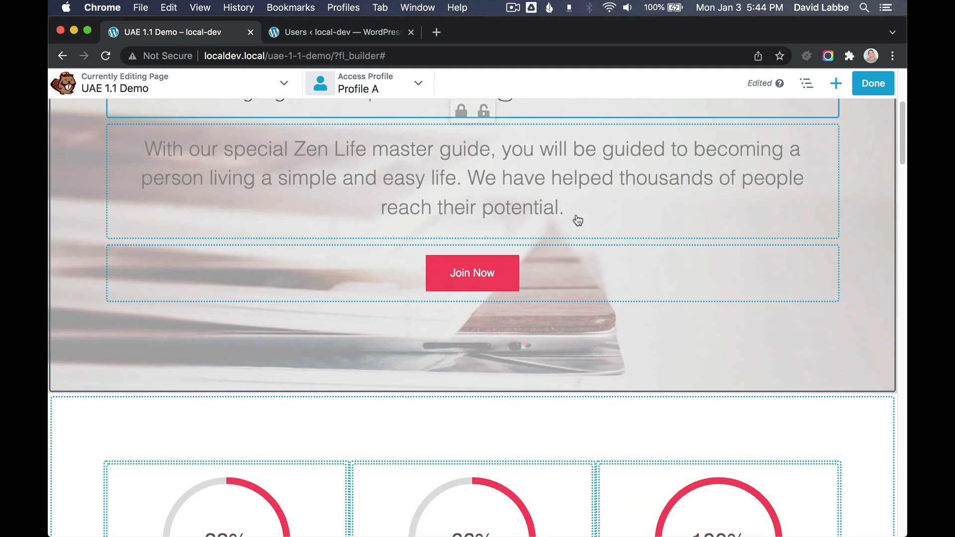
{"action": "scroll", "coordinate": [576, 219], "scroll_direction": "up", "scroll_amount": 6}
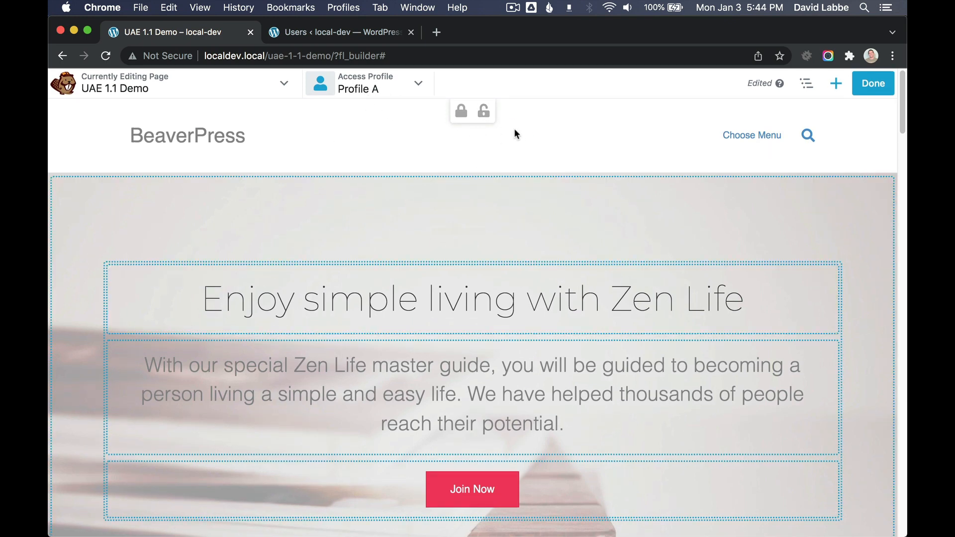
{"action": "left_click", "coordinate": [461, 113]}
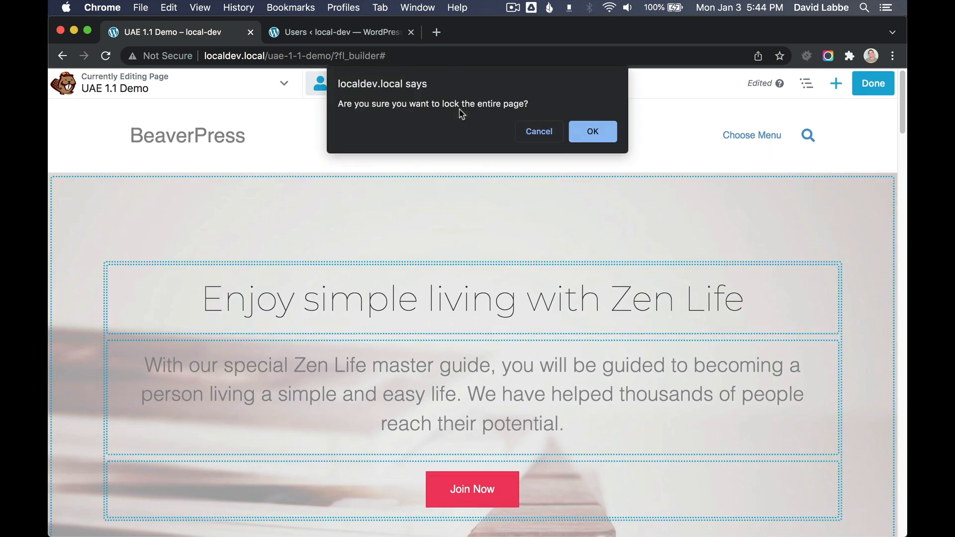
{"action": "left_click", "coordinate": [582, 131]}
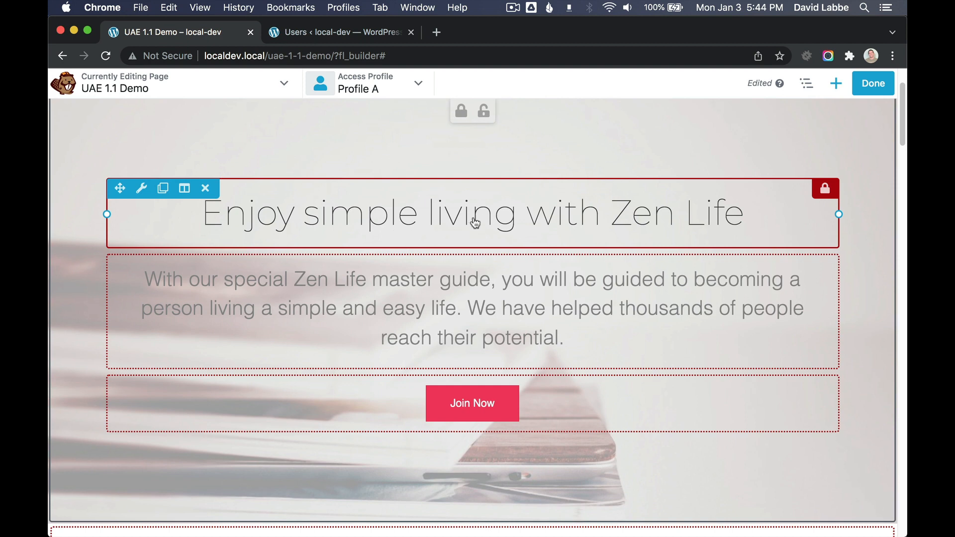
Unlock the "Enjoy simple living with Zen Life" heading for Profile A, lock all its settings except the Heading text field, save, and recheck them
{"action": "left_click", "coordinate": [824, 189]}
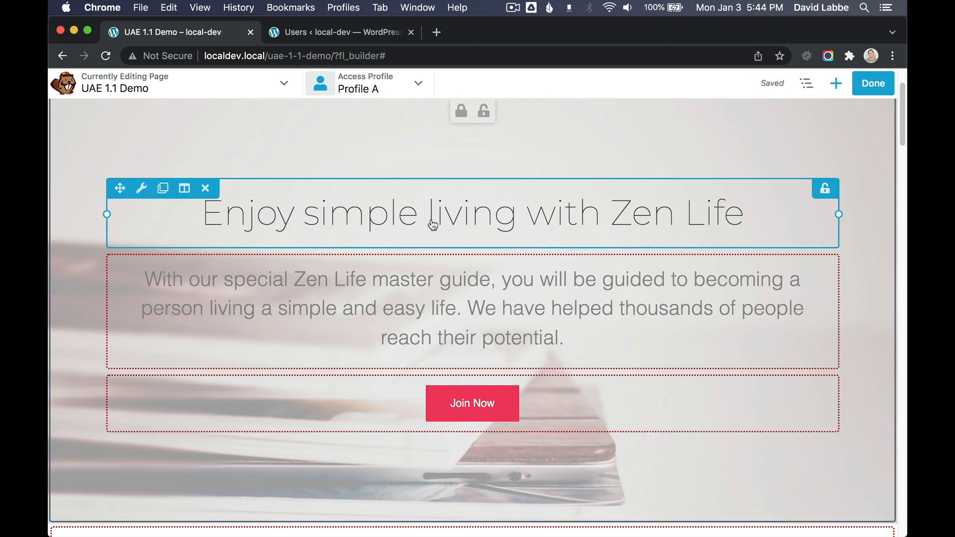
{"action": "left_click", "coordinate": [433, 225]}
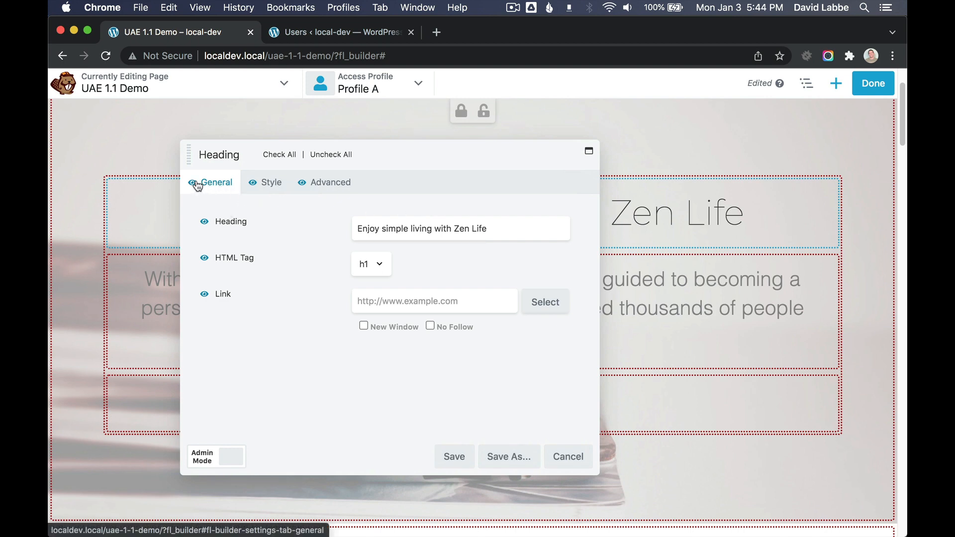
{"action": "left_click", "coordinate": [271, 156]}
{"action": "left_click", "coordinate": [193, 184]}
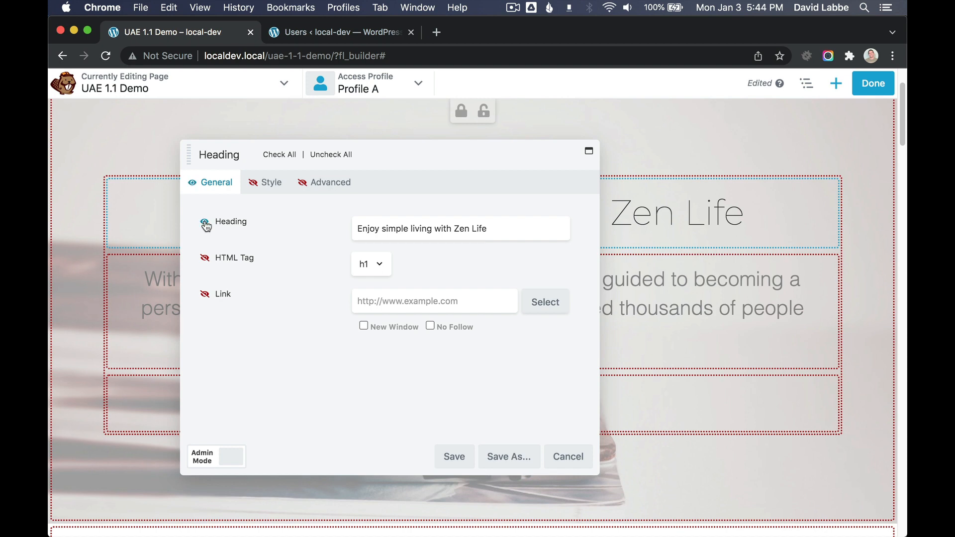
{"action": "left_click", "coordinate": [459, 453]}
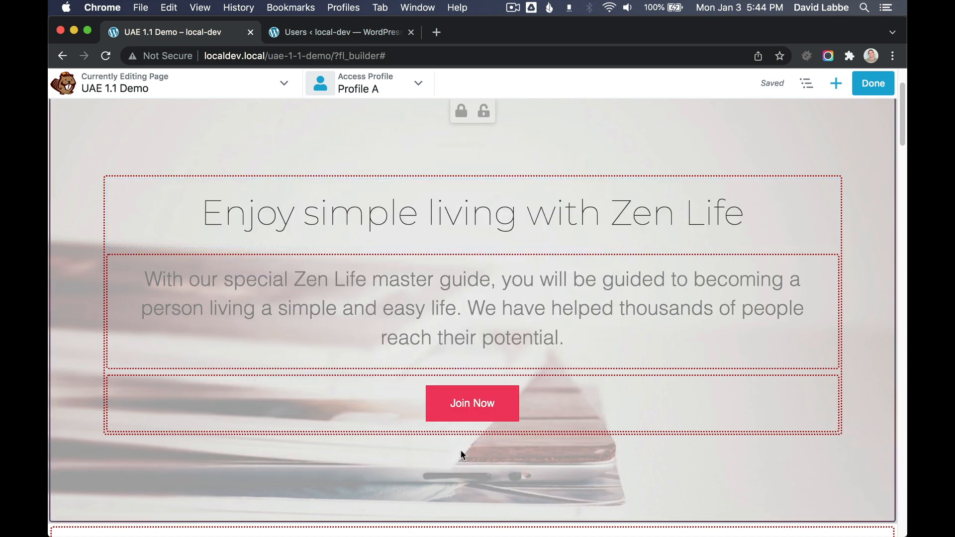
{"action": "scroll", "coordinate": [368, 152], "scroll_direction": "up", "scroll_amount": 1}
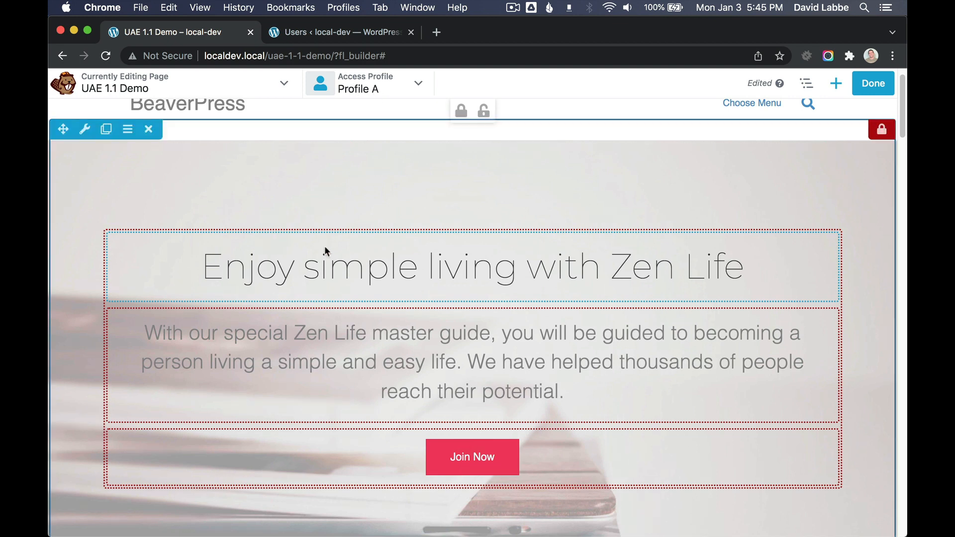
{"action": "left_click", "coordinate": [436, 267]}
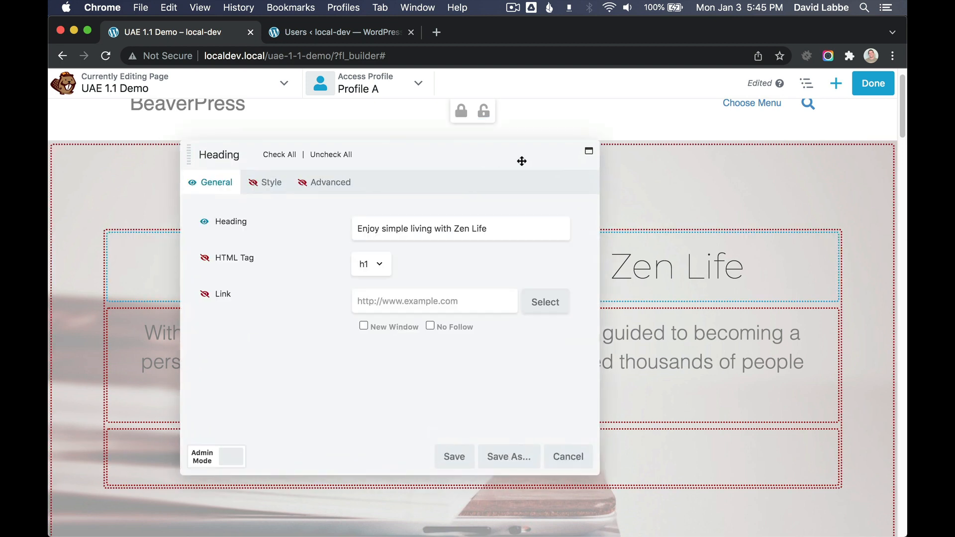
{"action": "left_click", "coordinate": [568, 457]}
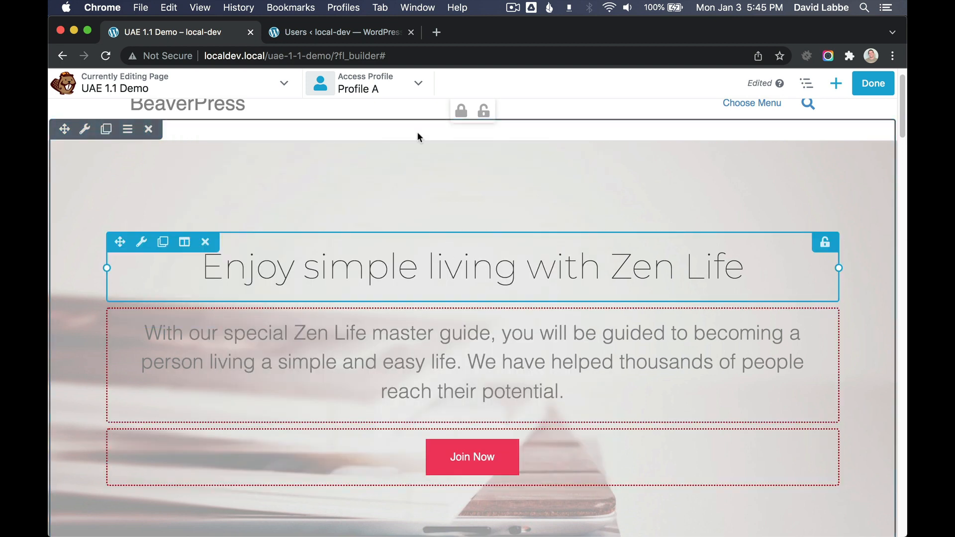
Switch to the Profile B access profile and lock the entire page for it
{"action": "left_click", "coordinate": [391, 84]}
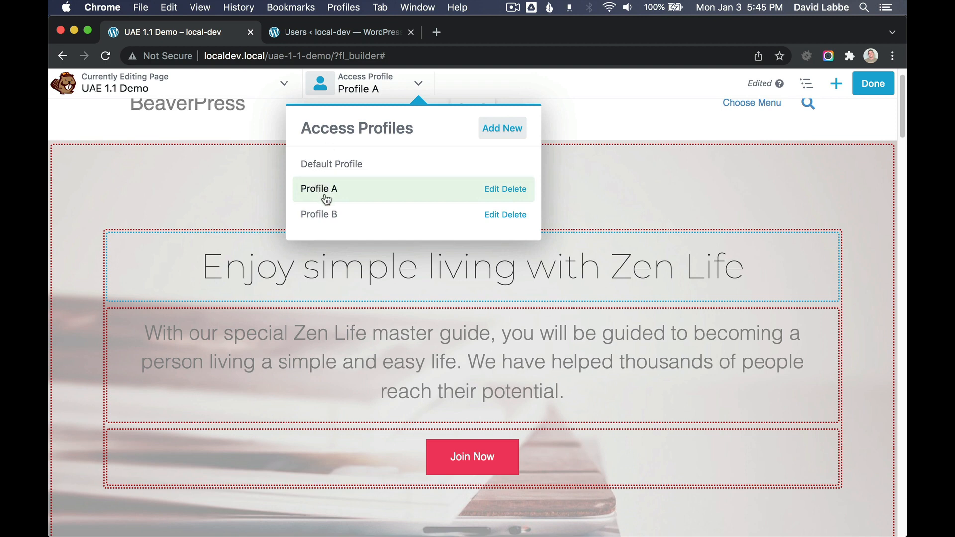
{"action": "left_click", "coordinate": [319, 214]}
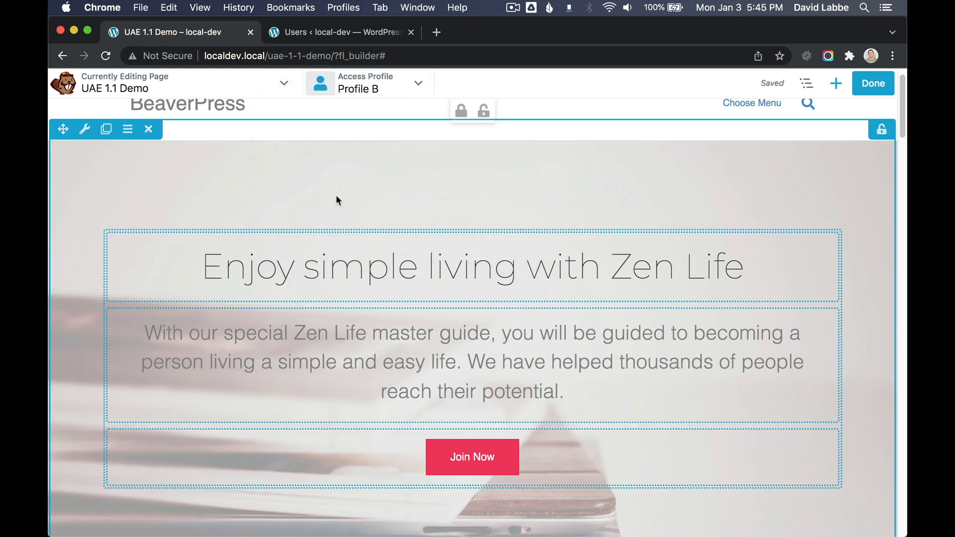
{"action": "left_click", "coordinate": [461, 112]}
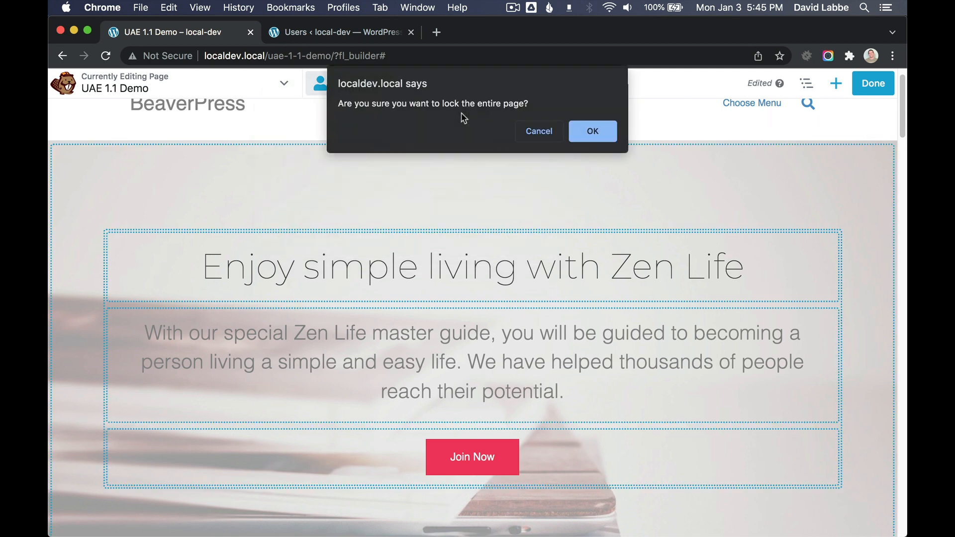
{"action": "left_click", "coordinate": [590, 133]}
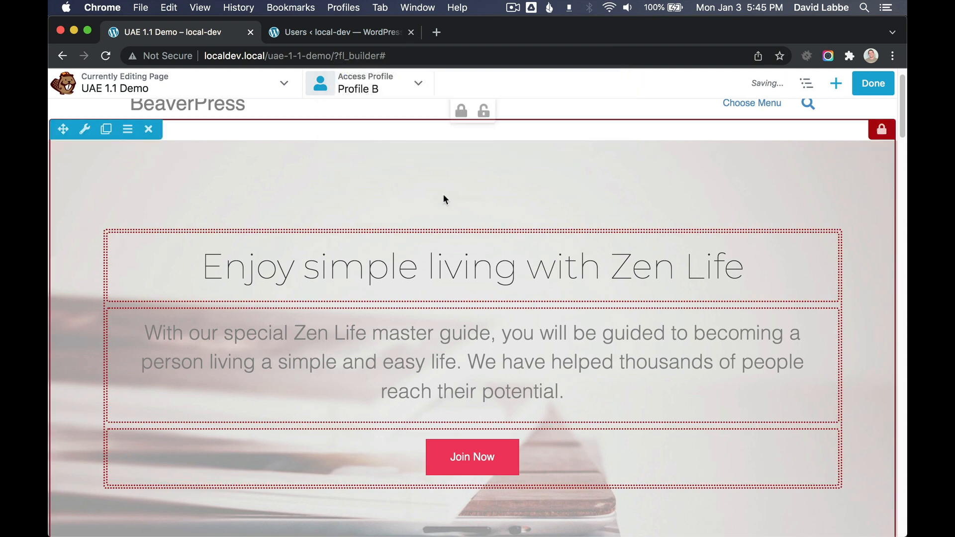
Unlock the first row's text module for Profile B, lock all its settings except the Text Editor field, and save
{"action": "scroll", "coordinate": [443, 195], "scroll_direction": "down", "scroll_amount": 2}
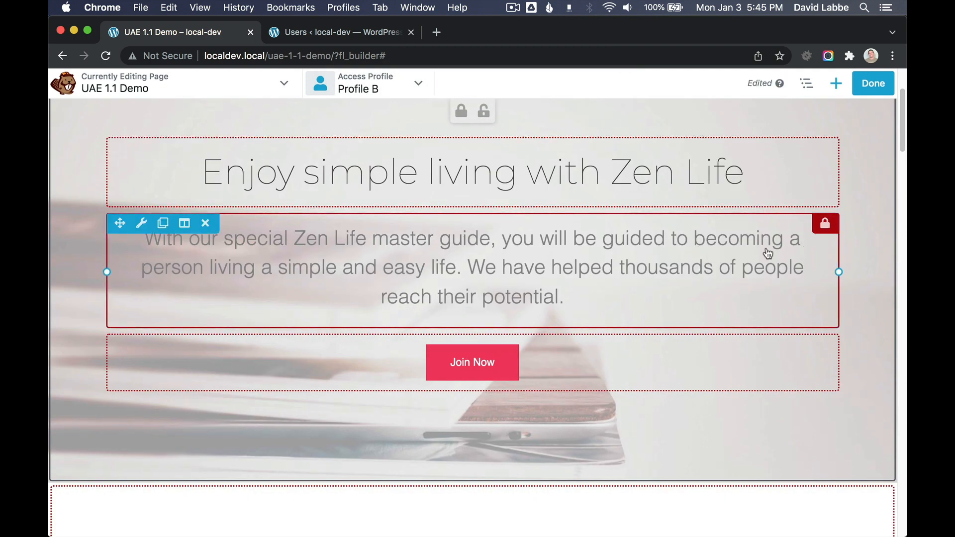
{"action": "left_click", "coordinate": [825, 224]}
{"action": "left_click", "coordinate": [481, 256]}
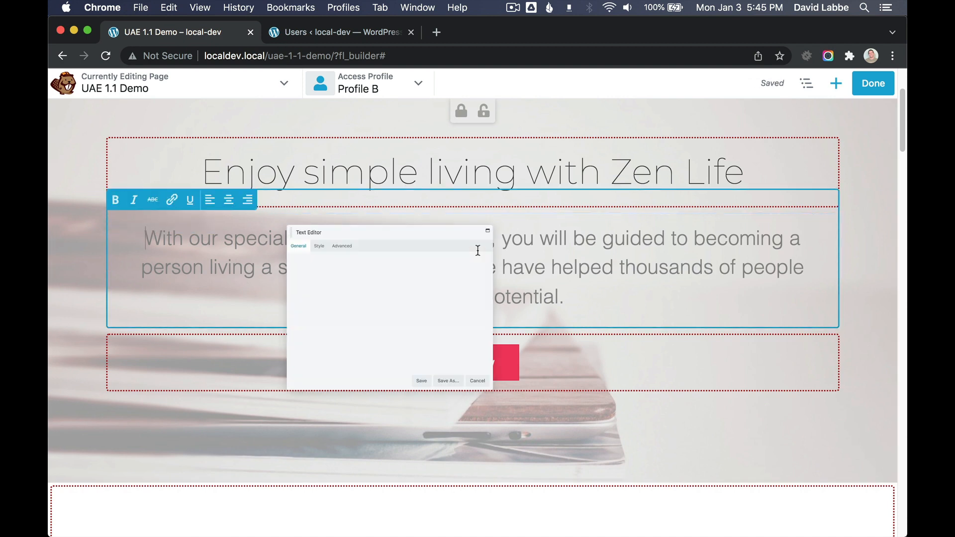
{"action": "left_click", "coordinate": [293, 155]}
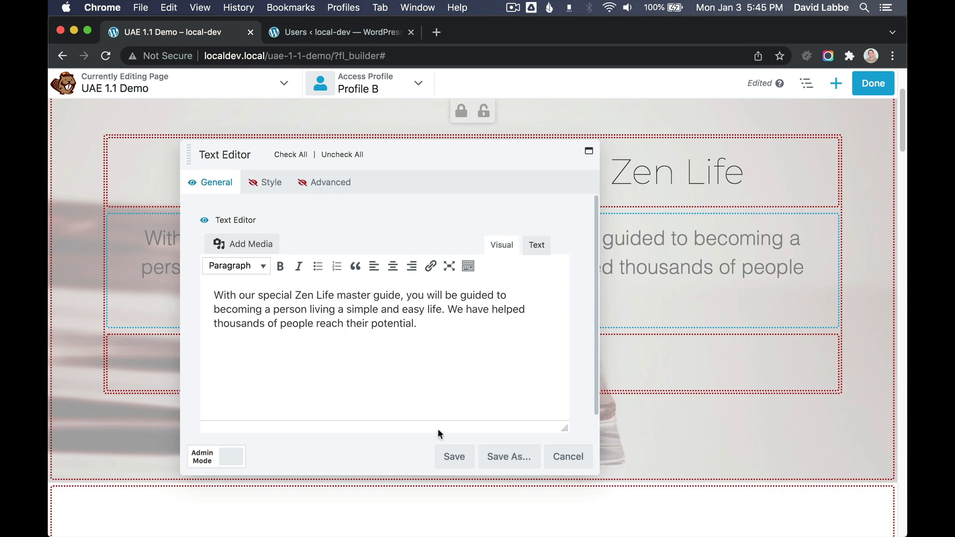
{"action": "left_click", "coordinate": [456, 455]}
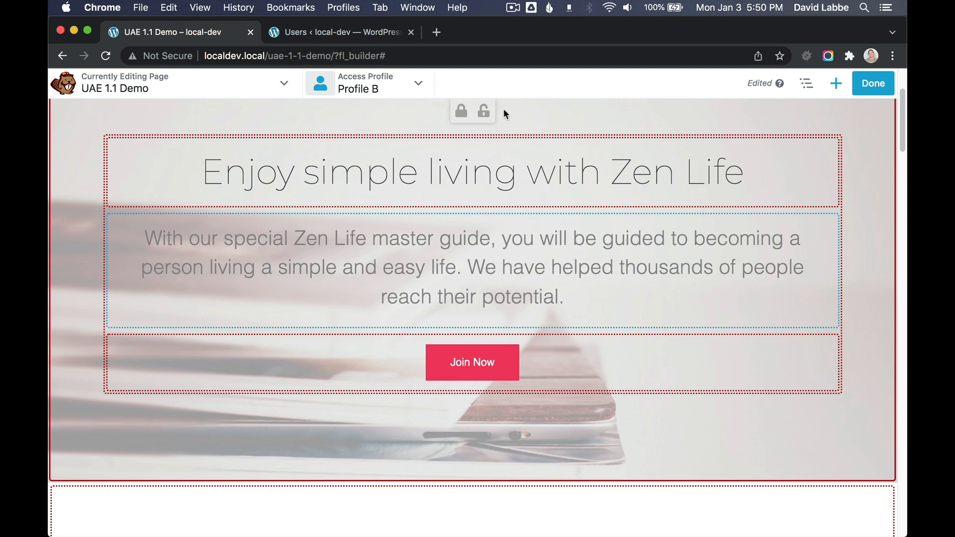
Switch back to the Default Profile and review which modules are locked and unlocked down the page
{"action": "left_click", "coordinate": [390, 88]}
{"action": "left_click", "coordinate": [367, 164]}
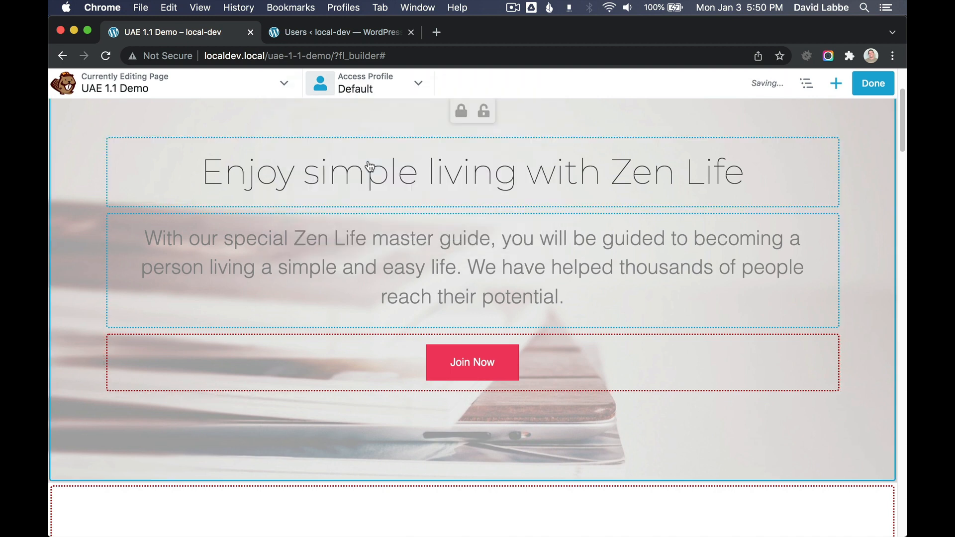
{"action": "scroll", "coordinate": [503, 179], "scroll_direction": "up", "scroll_amount": 2}
{"action": "scroll", "coordinate": [503, 179], "scroll_direction": "up", "scroll_amount": 2}
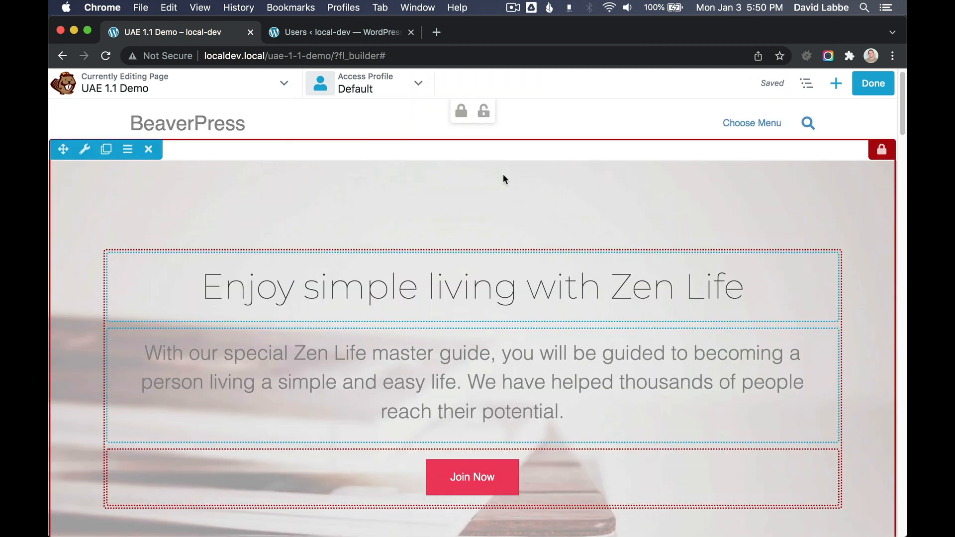
{"action": "left_click", "coordinate": [579, 282]}
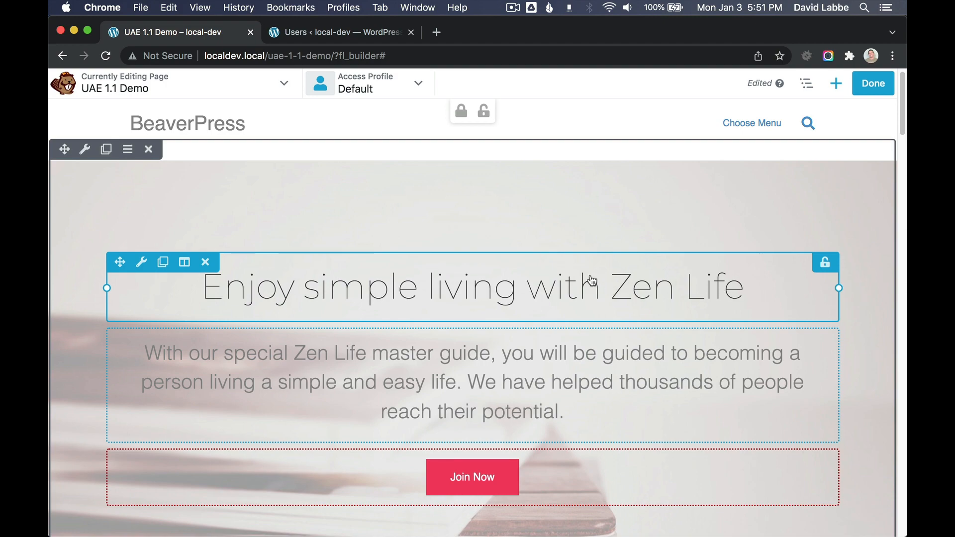
{"action": "scroll", "coordinate": [587, 372], "scroll_direction": "down", "scroll_amount": 20}
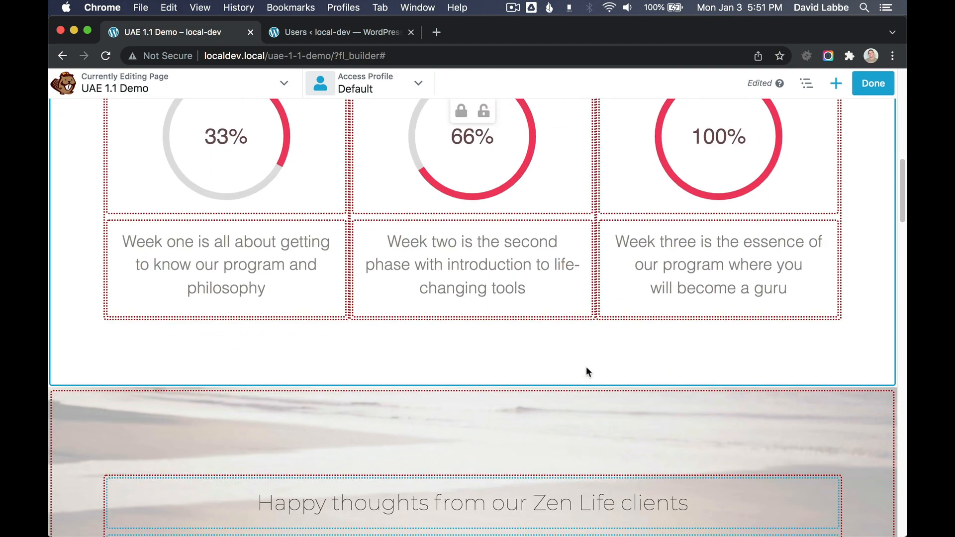
{"action": "scroll", "coordinate": [588, 367], "scroll_direction": "up", "scroll_amount": 2}
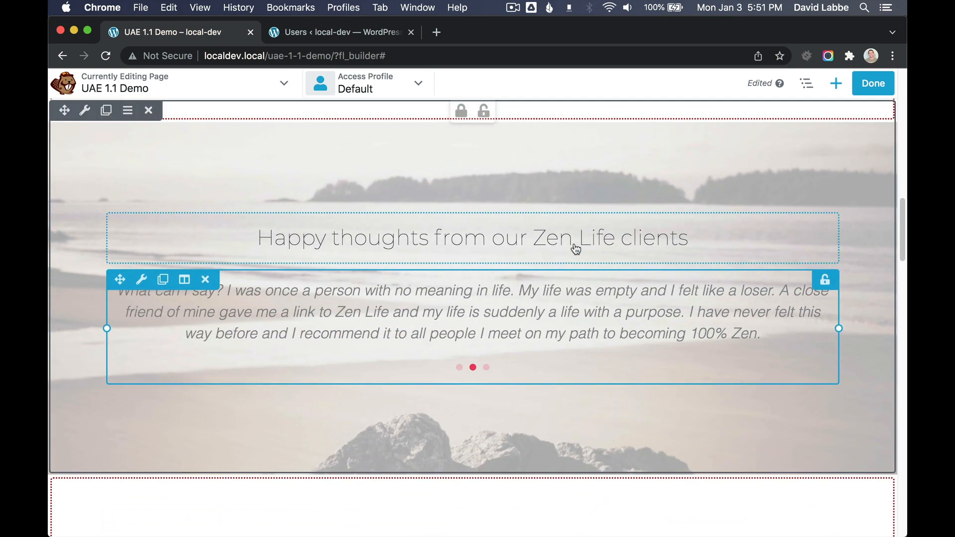
Switch to the Profile A access profile and review which of the page's modules are locked and unlocked
{"action": "scroll", "coordinate": [592, 284], "scroll_direction": "up", "scroll_amount": 15}
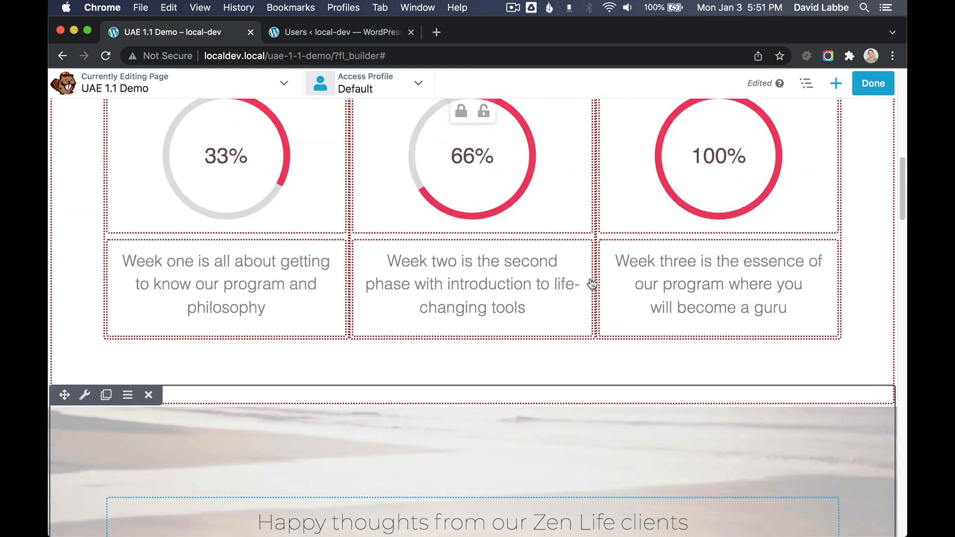
{"action": "scroll", "coordinate": [592, 284], "scroll_direction": "up", "scroll_amount": 2}
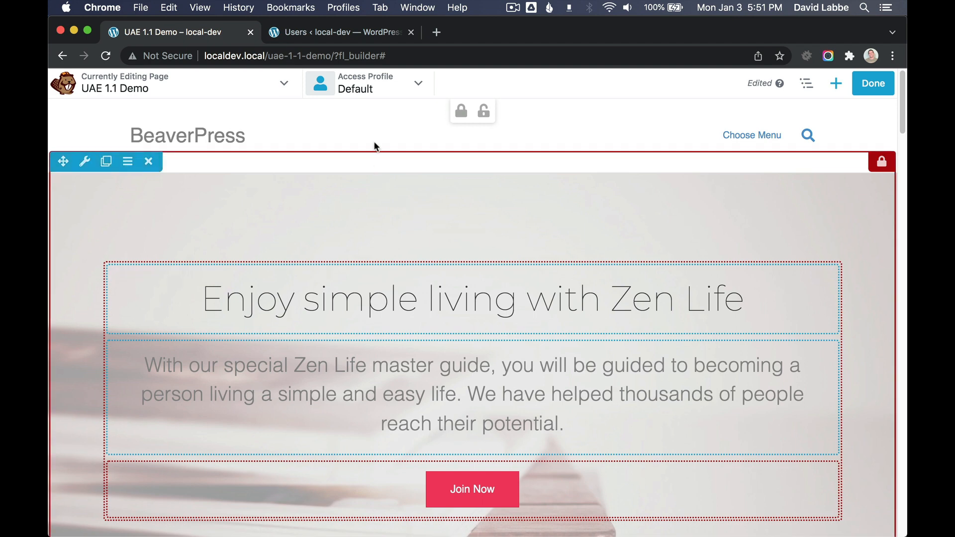
{"action": "left_click", "coordinate": [381, 91]}
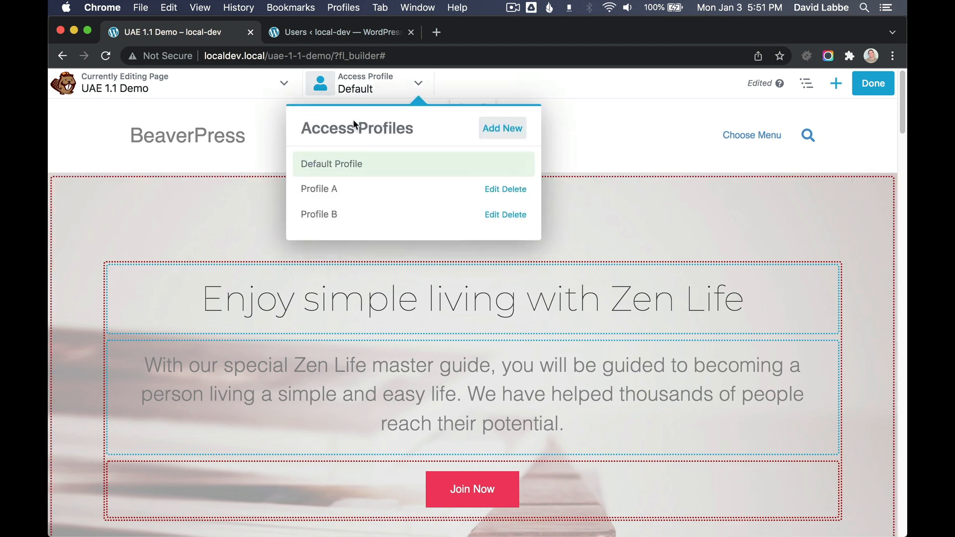
{"action": "left_click", "coordinate": [340, 191]}
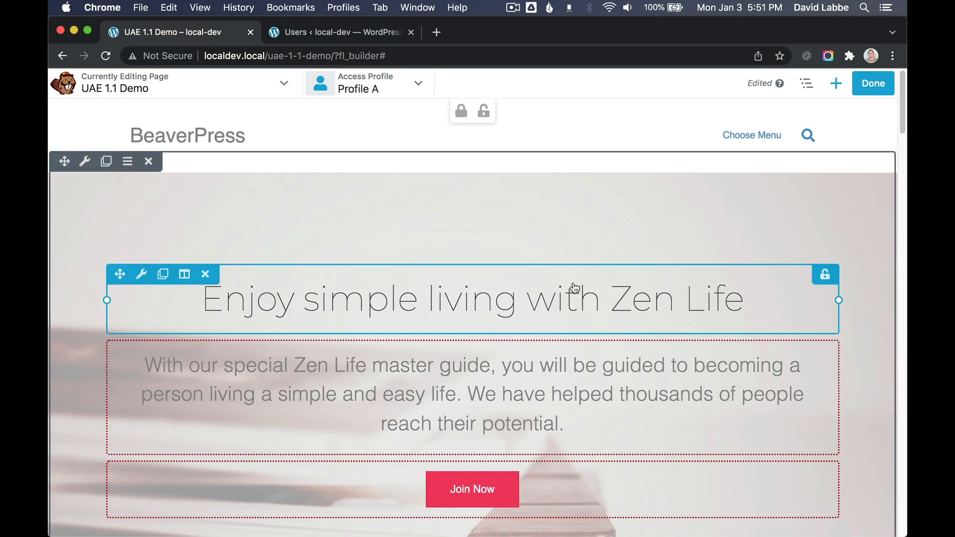
{"action": "scroll", "coordinate": [622, 375], "scroll_direction": "down", "scroll_amount": 10}
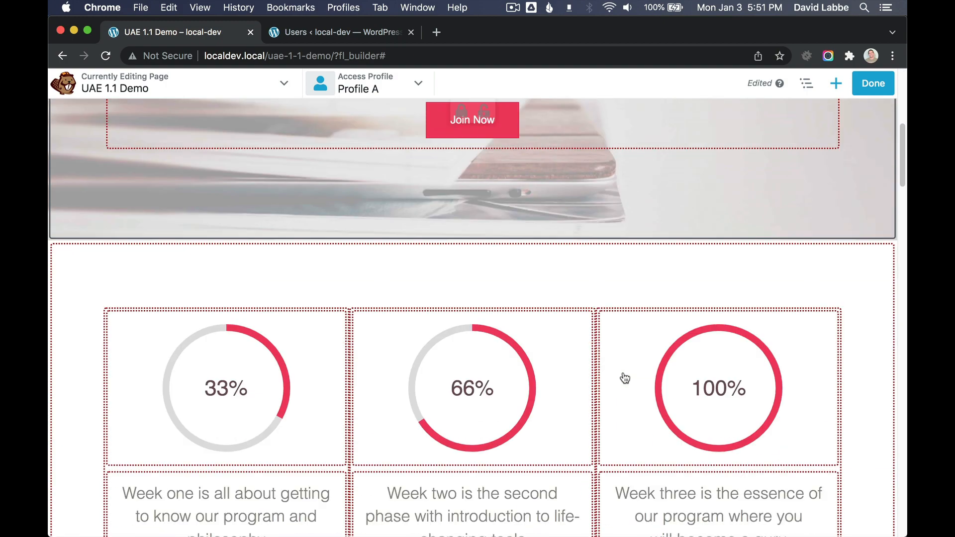
{"action": "scroll", "coordinate": [623, 372], "scroll_direction": "up", "scroll_amount": 15}
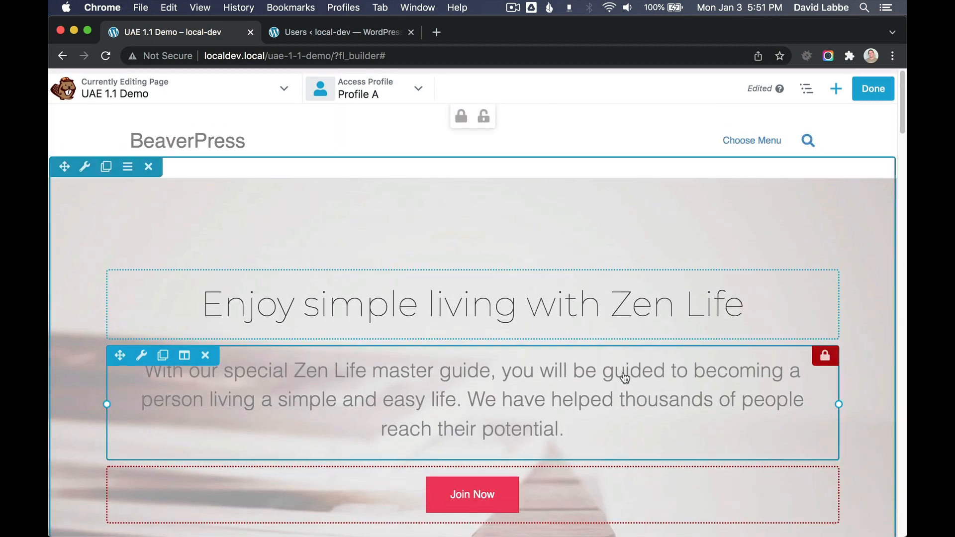
Switch to the Profile B access profile and review the locked and unlocked modules in the first rows
{"action": "left_click", "coordinate": [381, 88]}
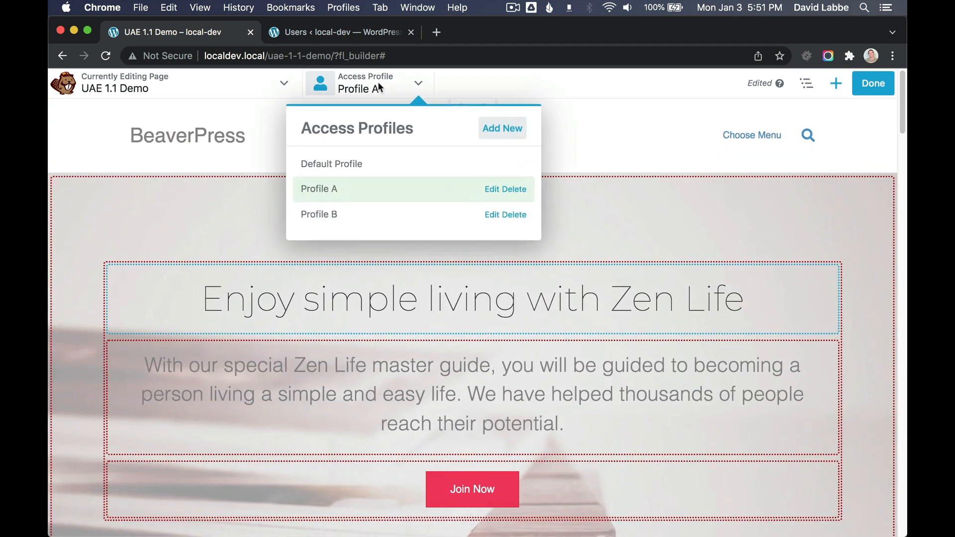
{"action": "left_click", "coordinate": [332, 215]}
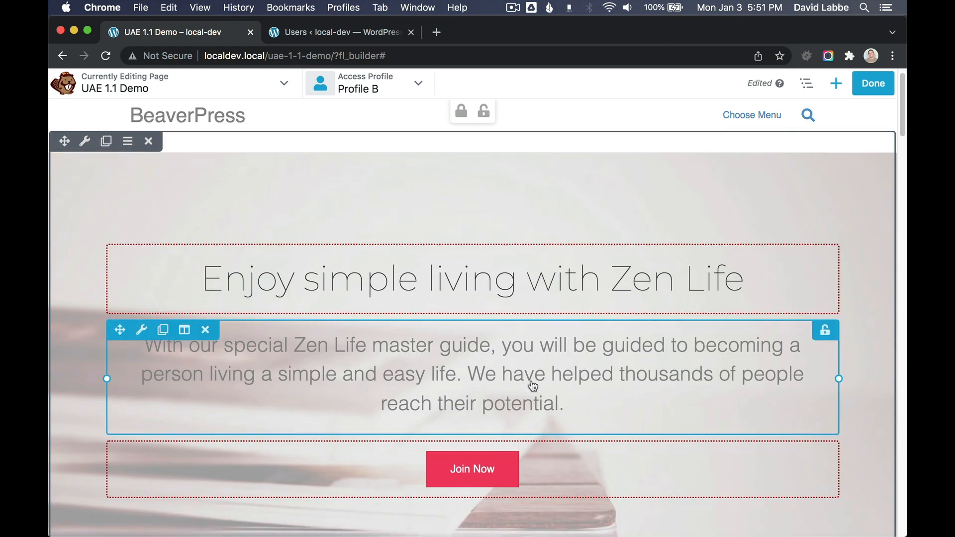
{"action": "scroll", "coordinate": [533, 386], "scroll_direction": "down", "scroll_amount": 8}
{"action": "scroll", "coordinate": [533, 386], "scroll_direction": "up", "scroll_amount": 5}
{"action": "scroll", "coordinate": [533, 386], "scroll_direction": "up", "scroll_amount": 3}
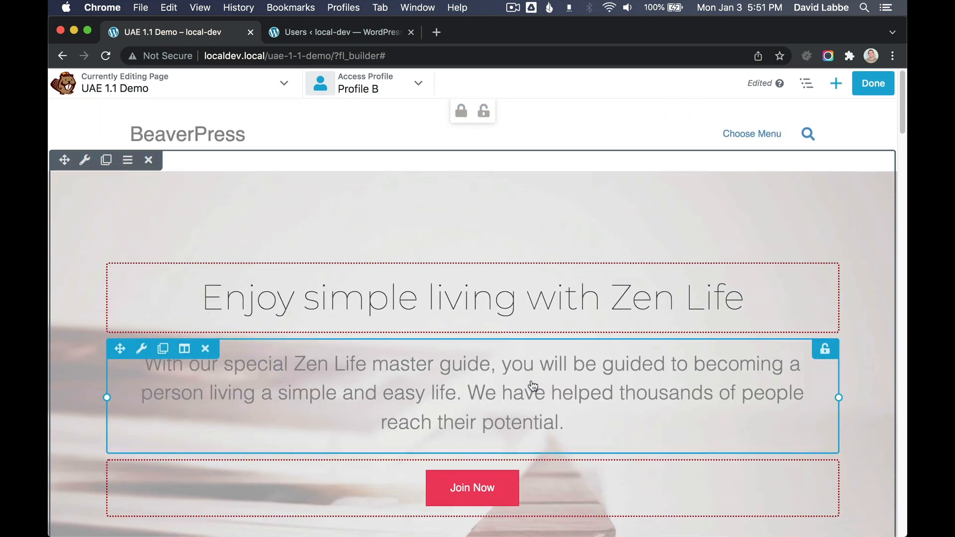
Open the page outline and compare the module locks under the Default Profile, Profile A and Profile B
{"action": "left_click", "coordinate": [807, 84]}
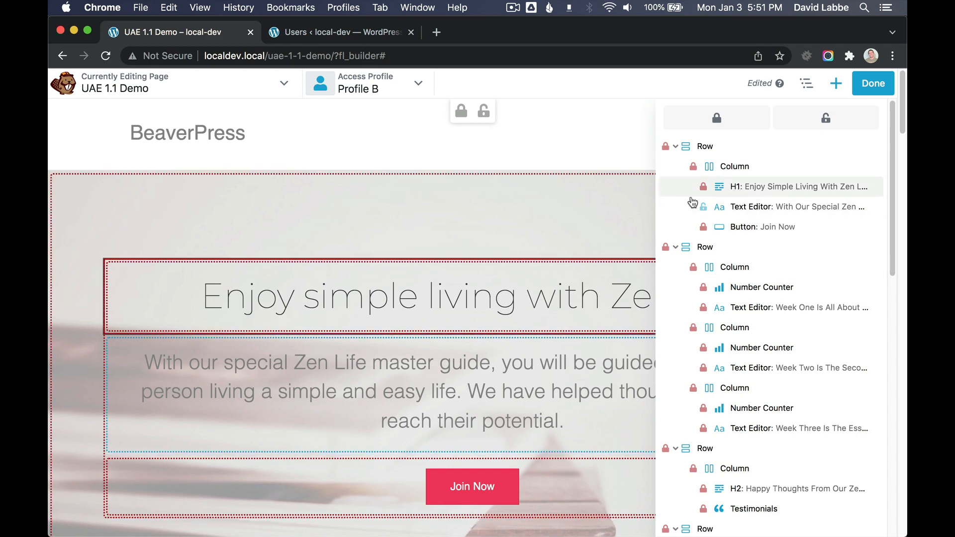
{"action": "left_click", "coordinate": [375, 89]}
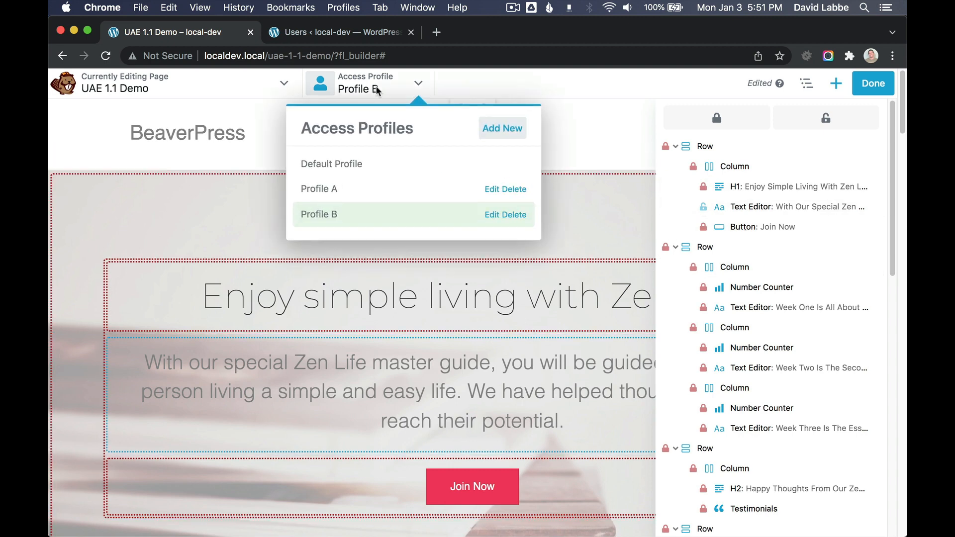
{"action": "left_click", "coordinate": [341, 163]}
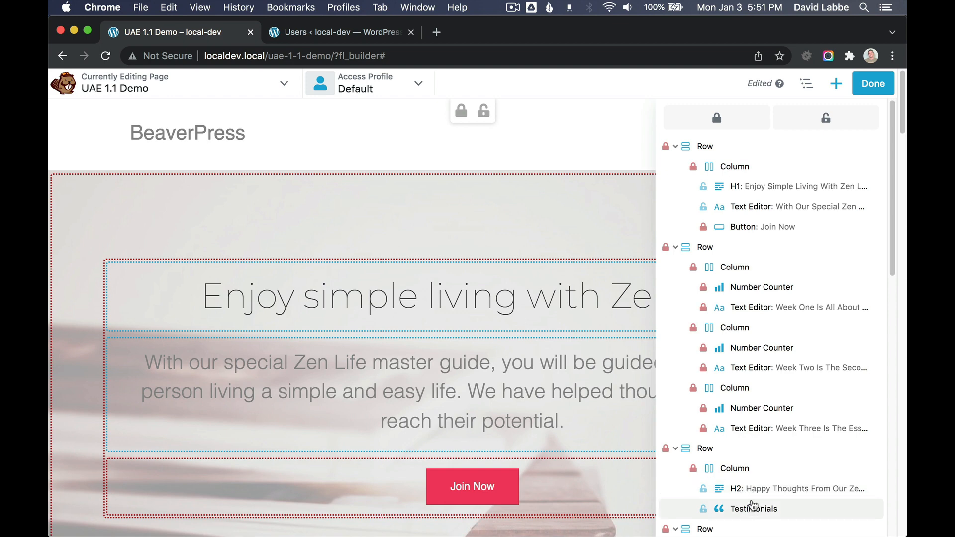
{"action": "left_click", "coordinate": [358, 91]}
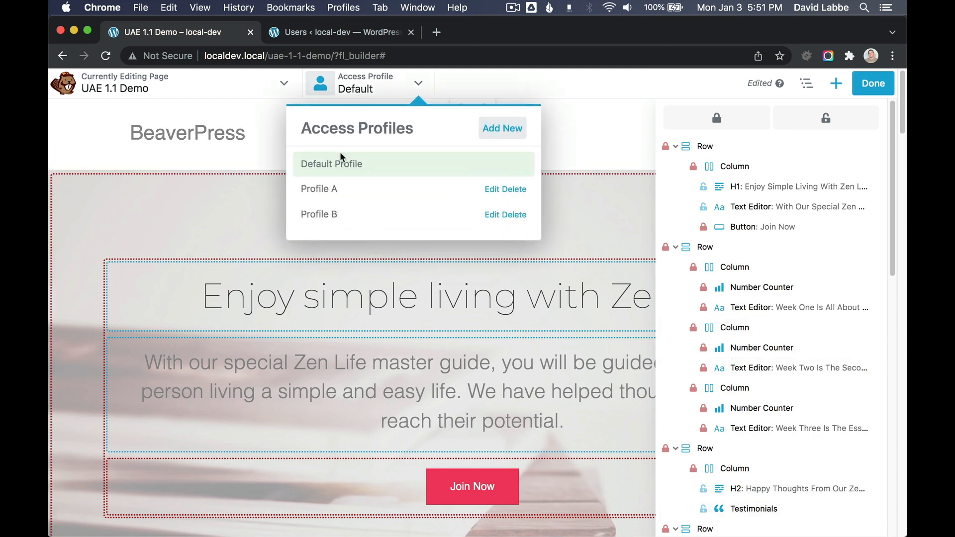
{"action": "left_click", "coordinate": [336, 188]}
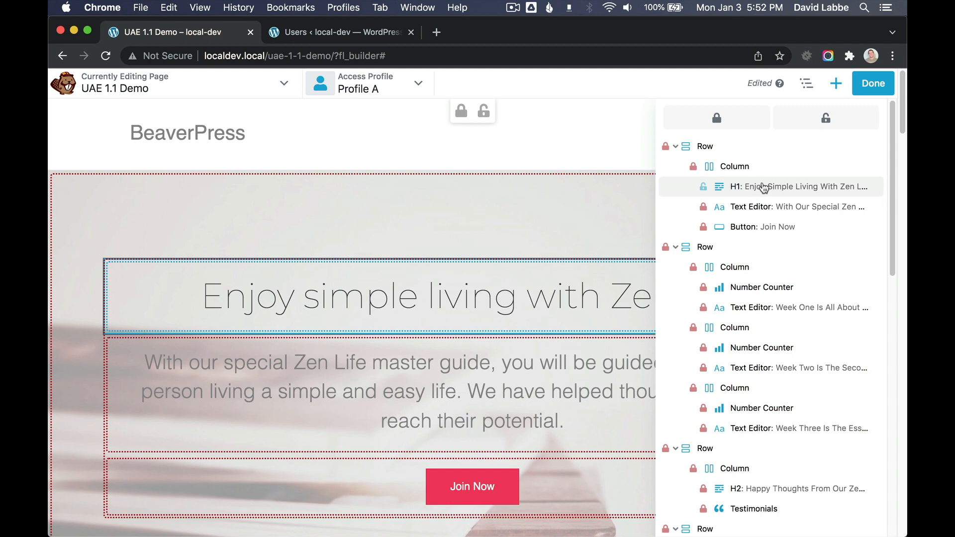
{"action": "left_click", "coordinate": [387, 90]}
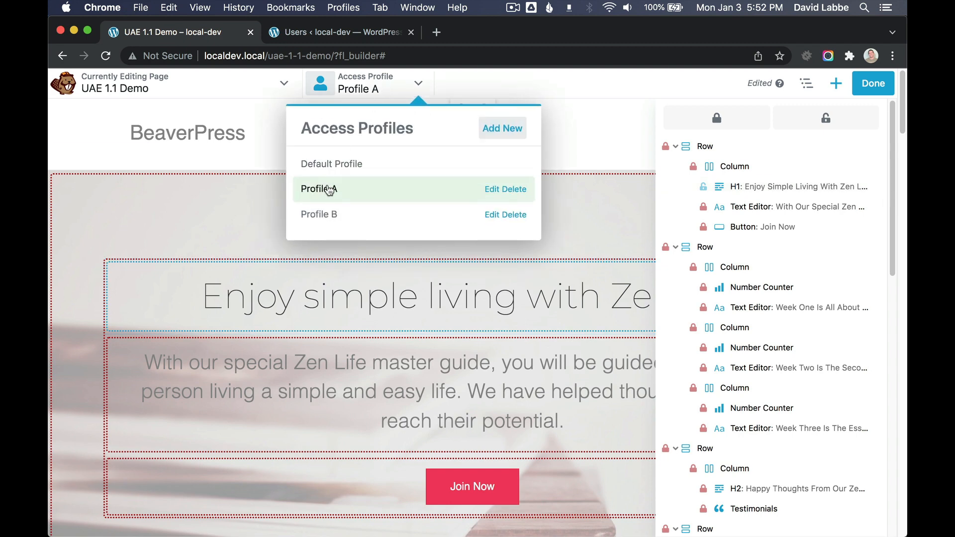
{"action": "left_click", "coordinate": [326, 215]}
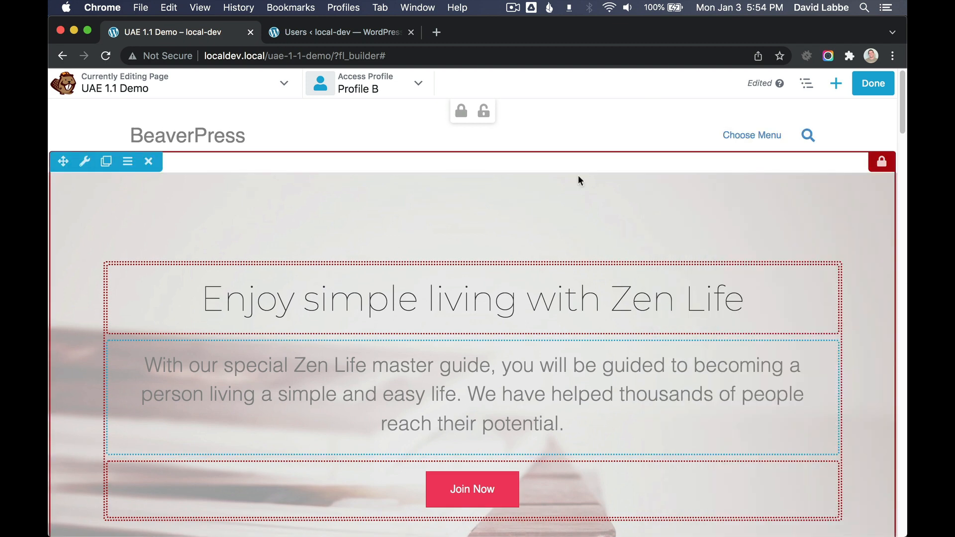
Leave the page editor and switch to the Client A user account
{"action": "left_click", "coordinate": [873, 83]}
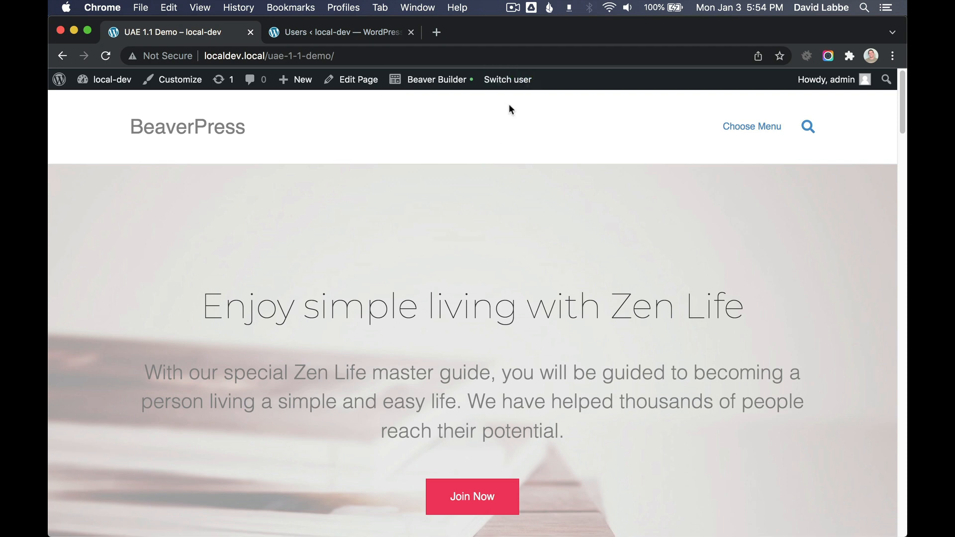
{"action": "mouse_move", "coordinate": [520, 79]}
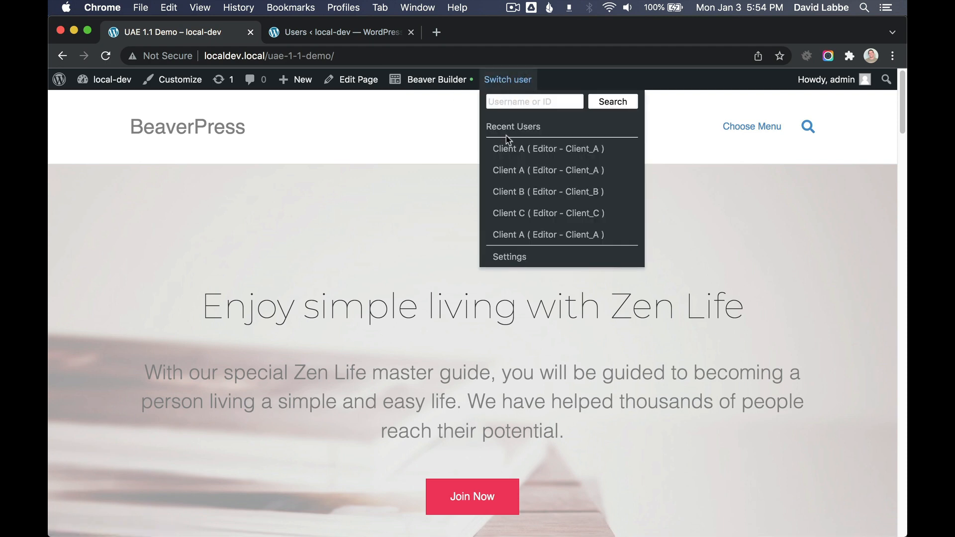
{"action": "left_click", "coordinate": [568, 152]}
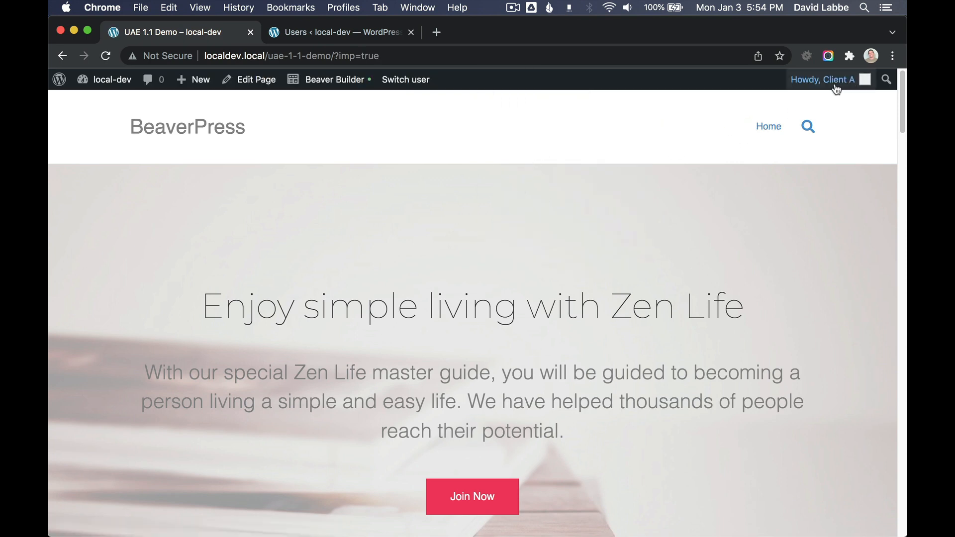
{"action": "mouse_move", "coordinate": [844, 88]}
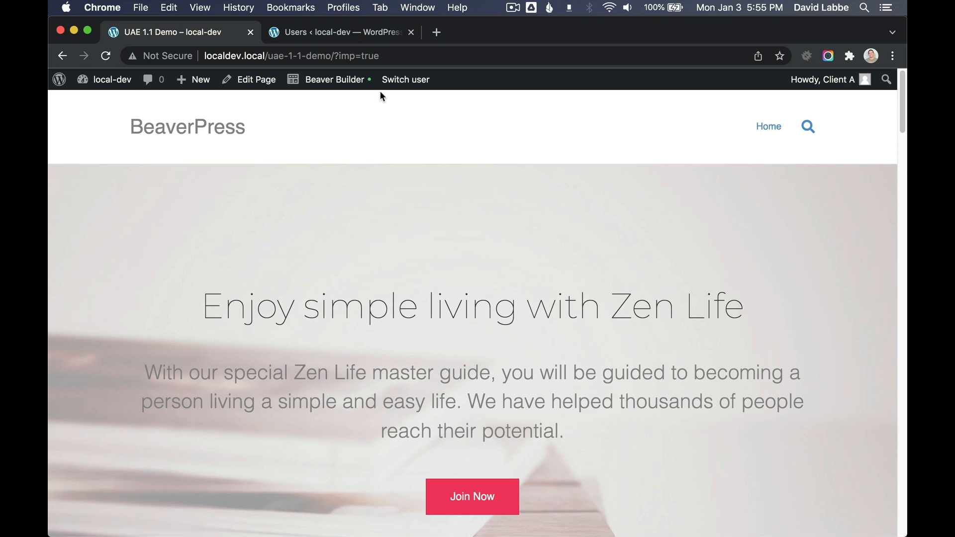
Open the page in Beaver Builder as Client A and check down the page which modules can be edited
{"action": "left_click", "coordinate": [334, 82]}
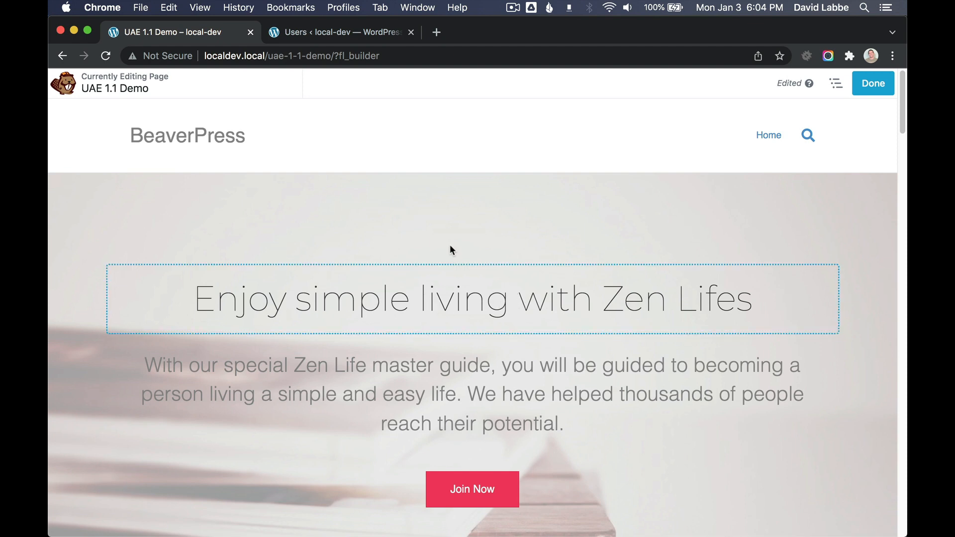
{"action": "scroll", "coordinate": [450, 226], "scroll_direction": "down", "scroll_amount": 3}
{"action": "scroll", "coordinate": [445, 378], "scroll_direction": "down", "scroll_amount": 20}
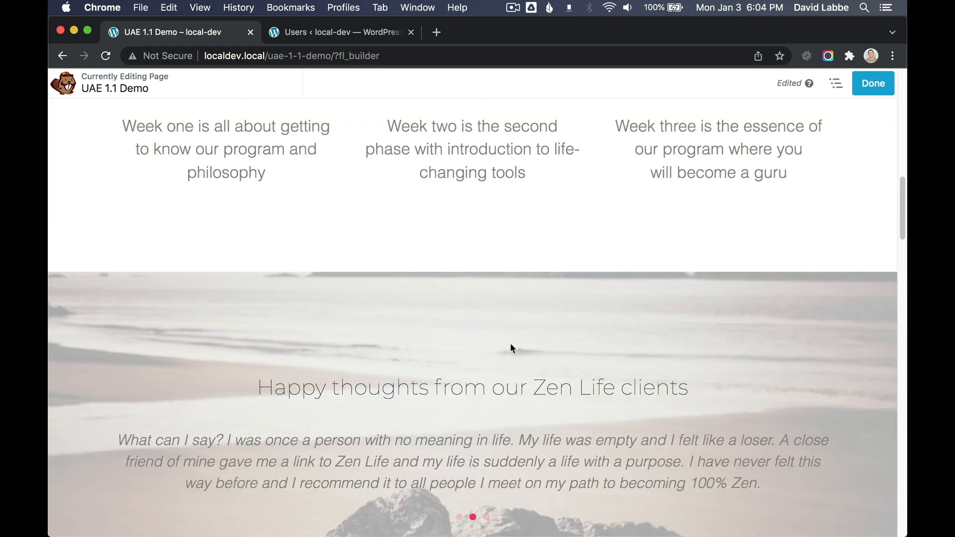
{"action": "scroll", "coordinate": [513, 347], "scroll_direction": "up", "scroll_amount": 20}
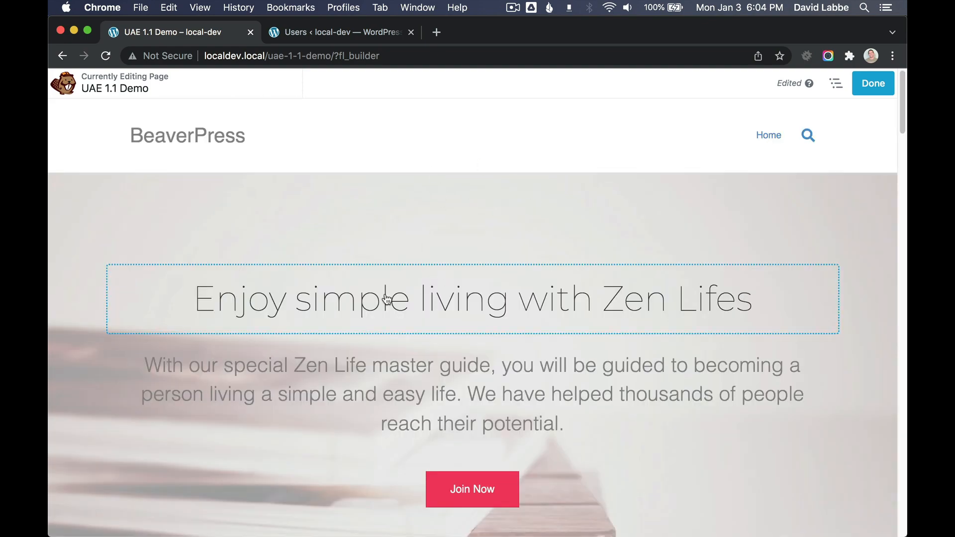
Change the first row's heading text to "Enjoy simple living with Zen Life" as Client A and save it
{"action": "left_click", "coordinate": [494, 290]}
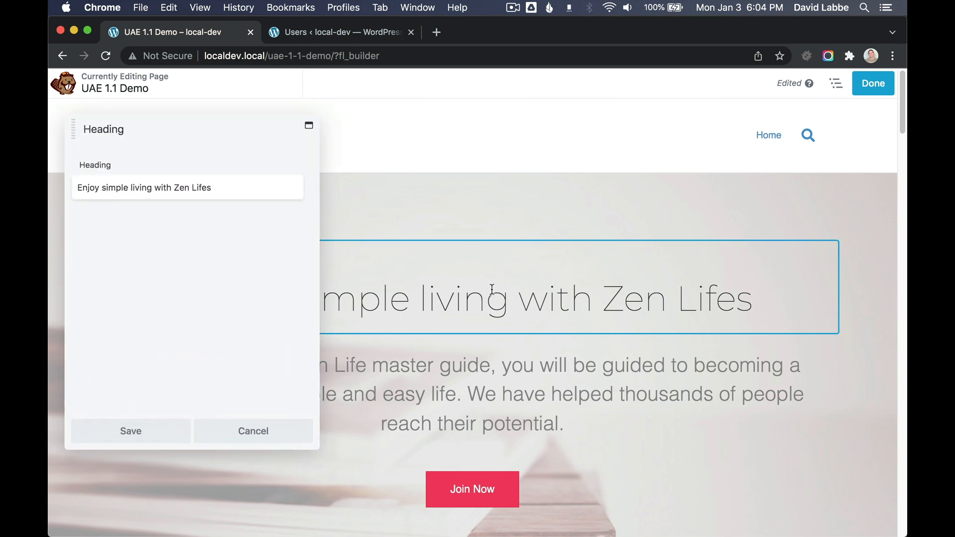
{"action": "left_click", "coordinate": [231, 192]}
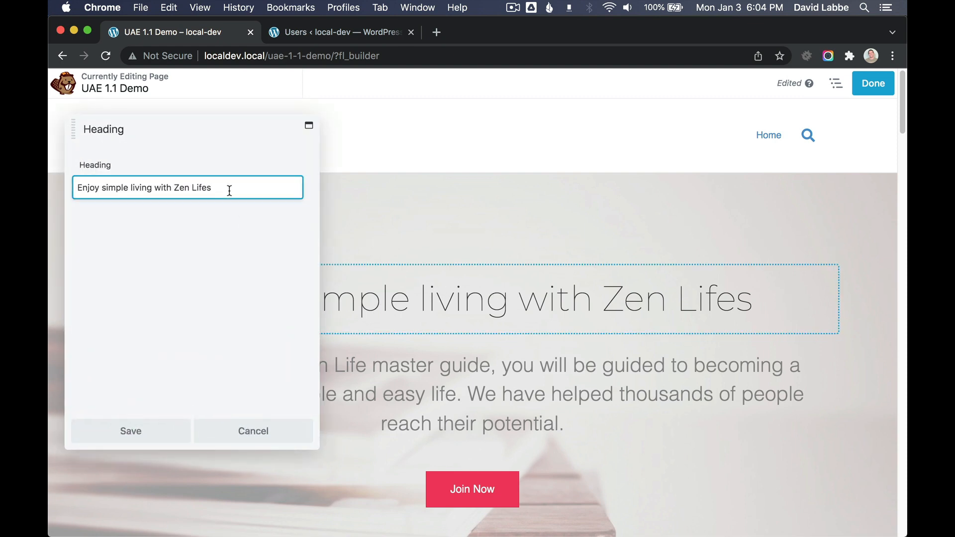
{"action": "key", "text": "BackSpace"}
{"action": "left_click", "coordinate": [169, 436]}
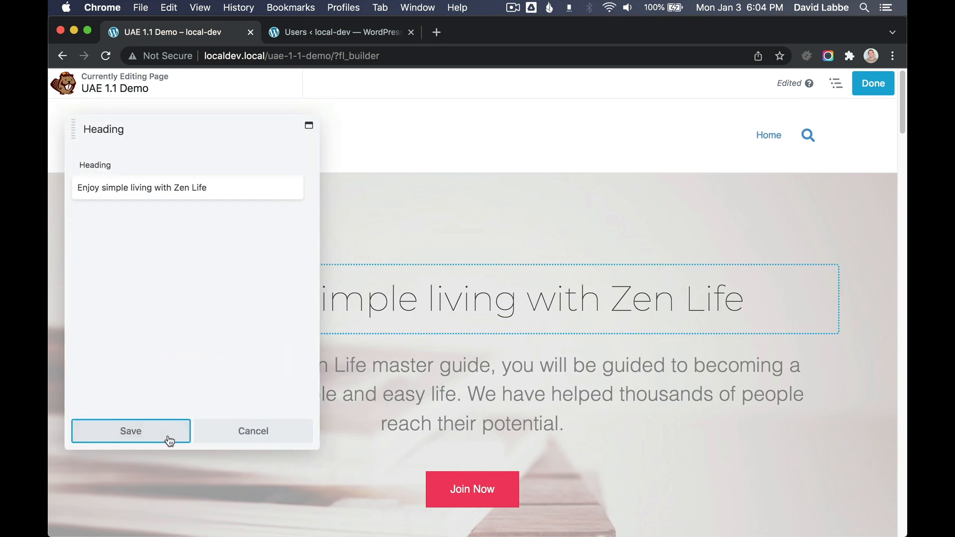
Open the page outline as Client A and try to edit the locked Join Now button from it
{"action": "left_click", "coordinate": [839, 83]}
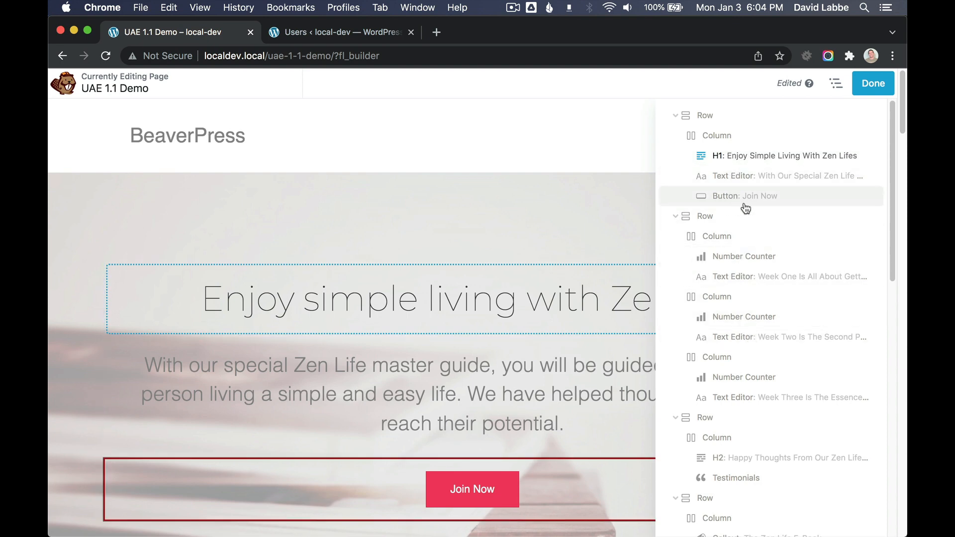
{"action": "left_click", "coordinate": [763, 198]}
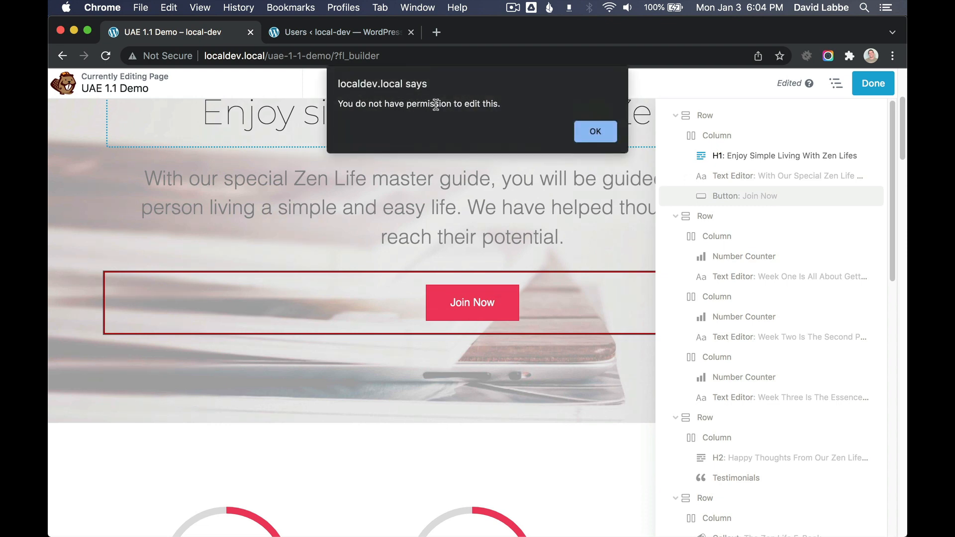
{"action": "left_click", "coordinate": [591, 132]}
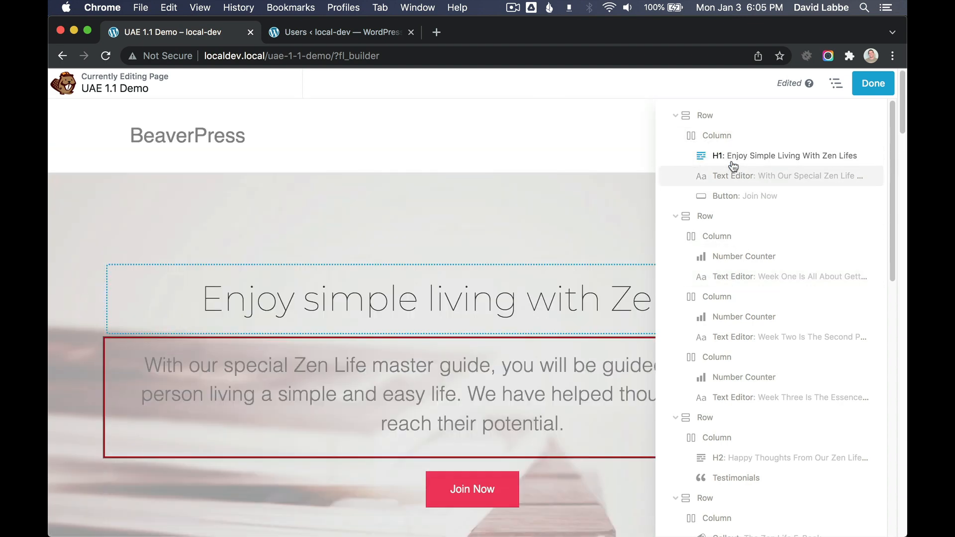
Open the H1 heading from the outline, set its text to "Enjoy simple living with Zen Lifes", and save
{"action": "left_click", "coordinate": [766, 157]}
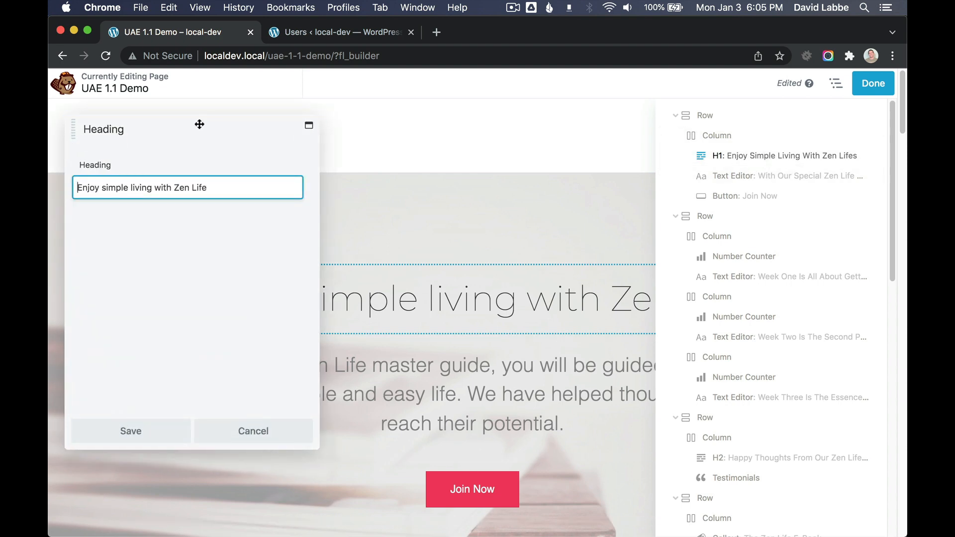
{"action": "left_click_drag", "start_coordinate": [198, 123], "coordinate": [361, 116]}
{"action": "left_click", "coordinate": [389, 180]}
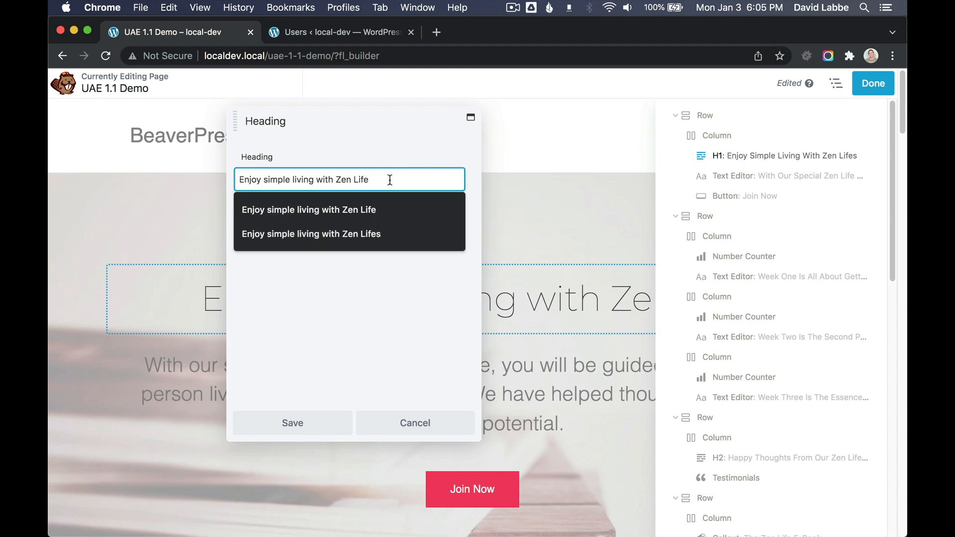
{"action": "left_click", "coordinate": [359, 234]}
{"action": "left_click", "coordinate": [292, 422]}
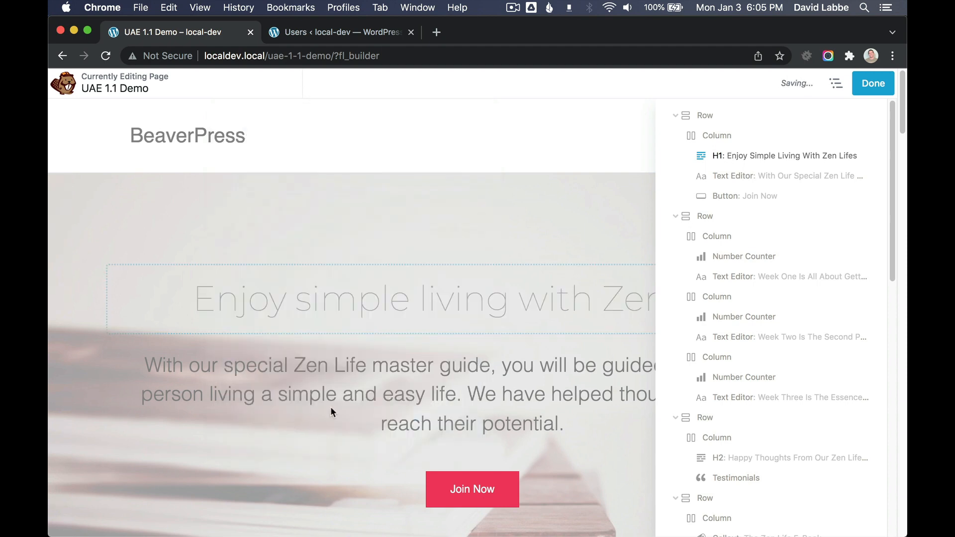
As Client A, find the locked Number Counter modules lower in the page outline and try to edit the first one
{"action": "scroll", "coordinate": [736, 244], "scroll_direction": "down", "scroll_amount": 3}
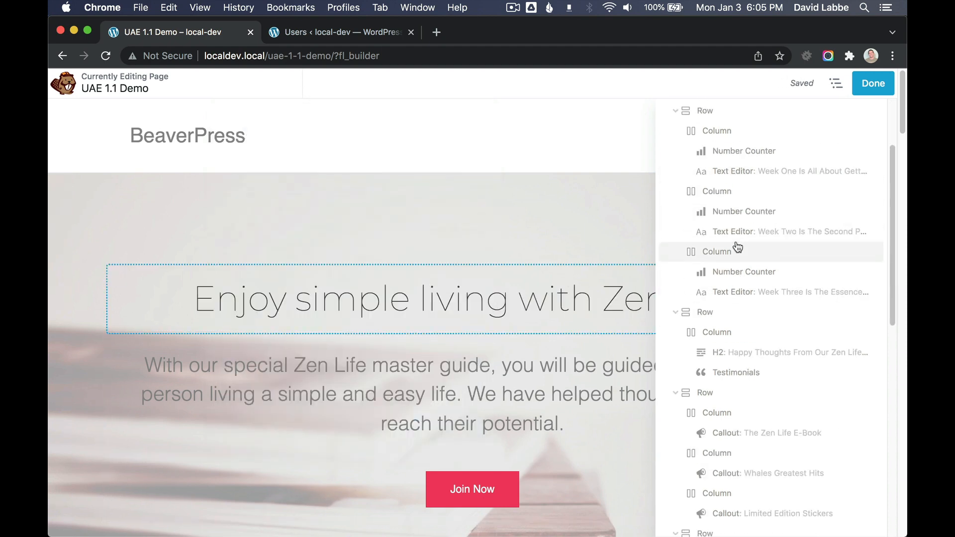
{"action": "scroll", "coordinate": [737, 248], "scroll_direction": "down", "scroll_amount": 12}
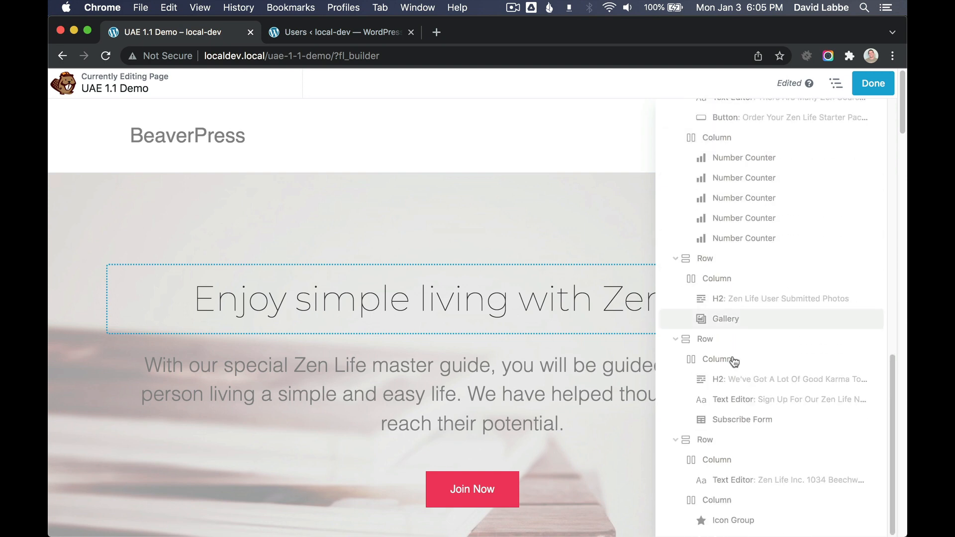
{"action": "left_click", "coordinate": [737, 158]}
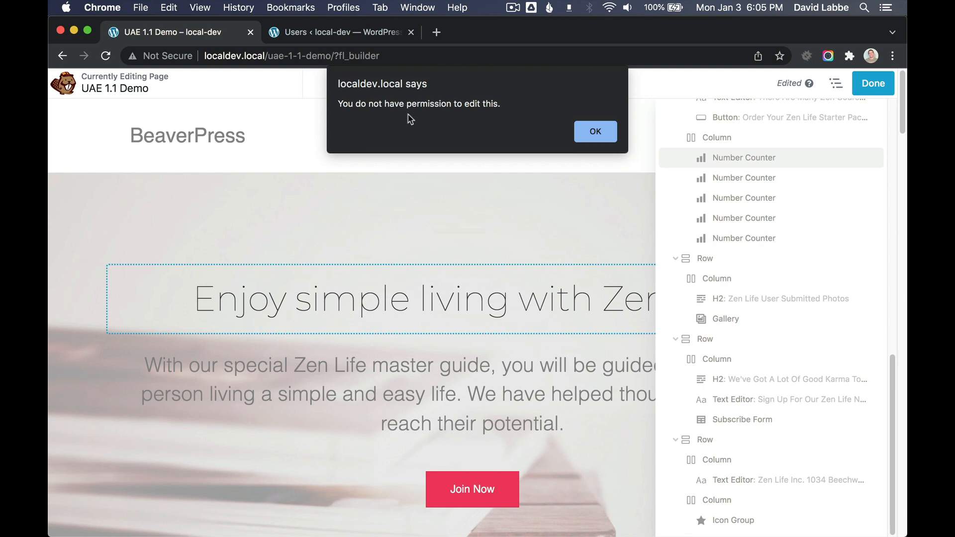
{"action": "left_click", "coordinate": [583, 142]}
{"action": "scroll", "coordinate": [725, 273], "scroll_direction": "up", "scroll_amount": 6}
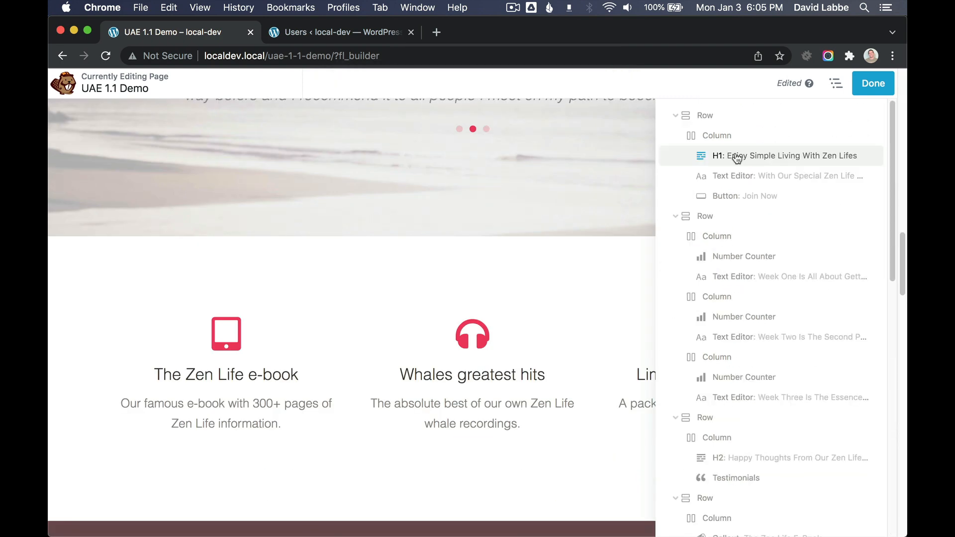
Publish the page changes made as Client A, switch to the Client B user, and check the active account
{"action": "left_click", "coordinate": [871, 84]}
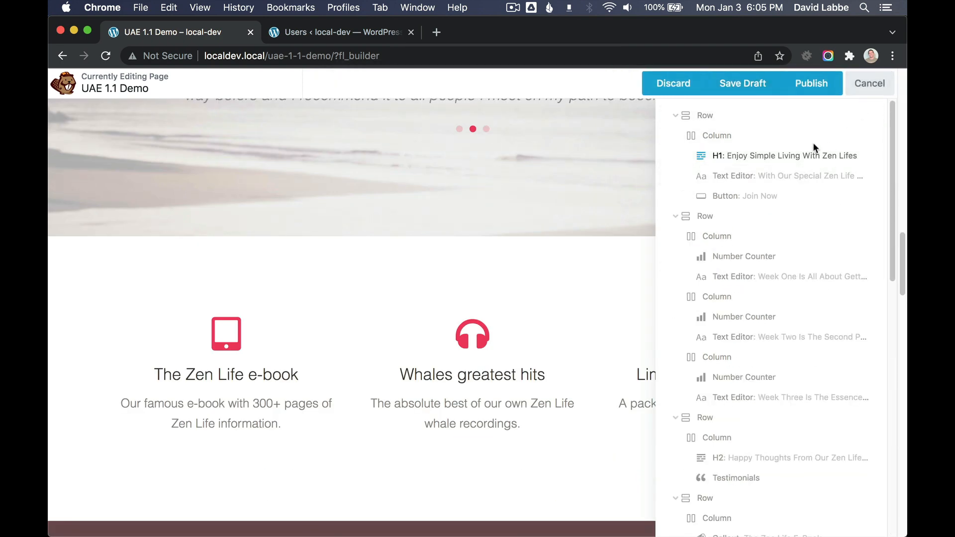
{"action": "left_click", "coordinate": [811, 84]}
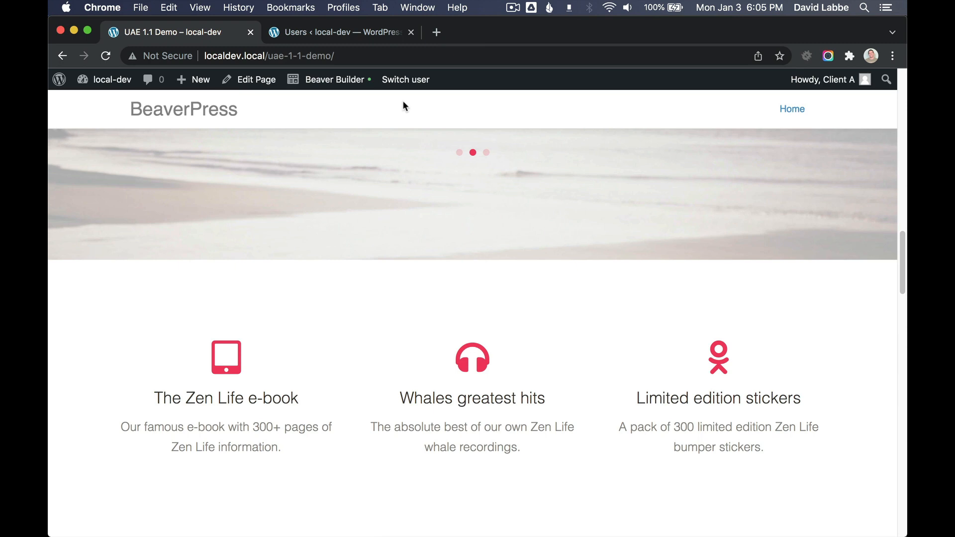
{"action": "mouse_move", "coordinate": [404, 82]}
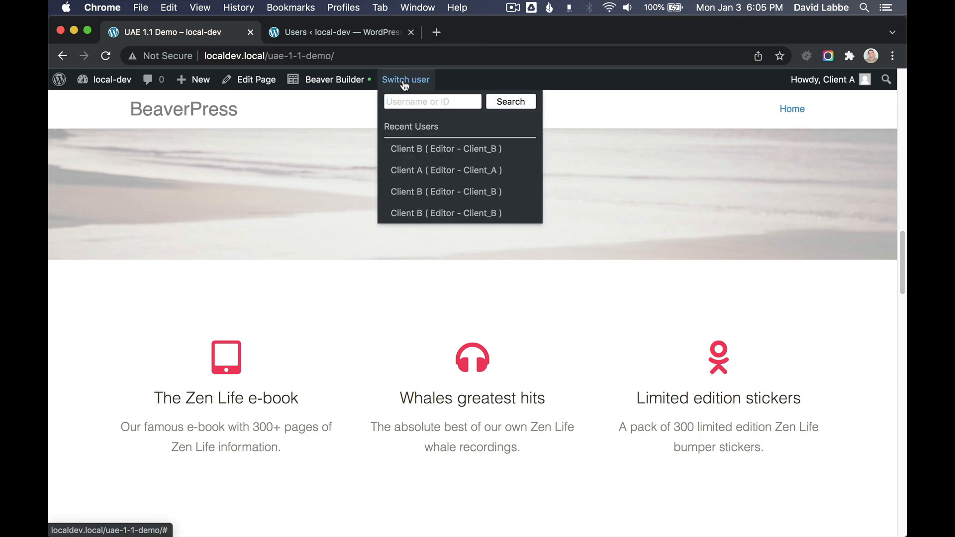
{"action": "left_click", "coordinate": [422, 196]}
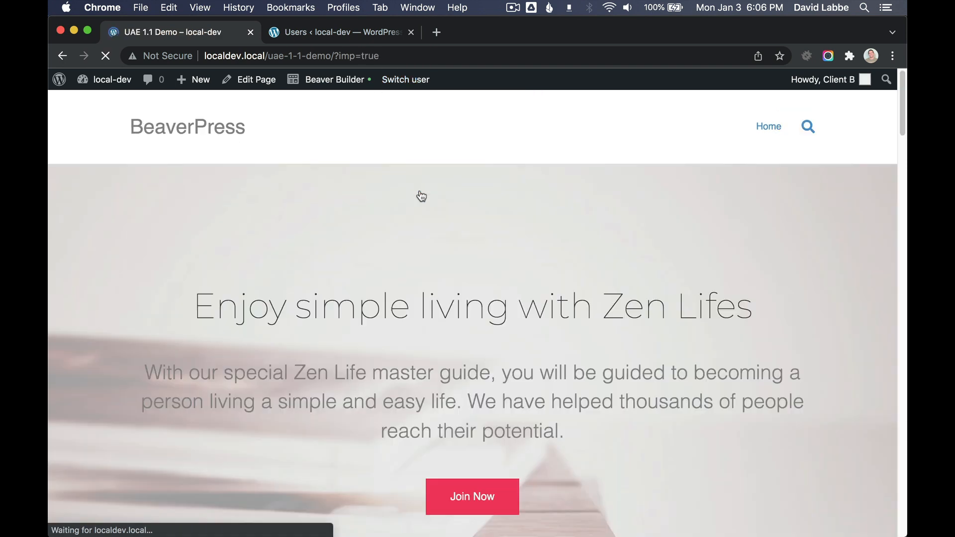
{"action": "mouse_move", "coordinate": [413, 83]}
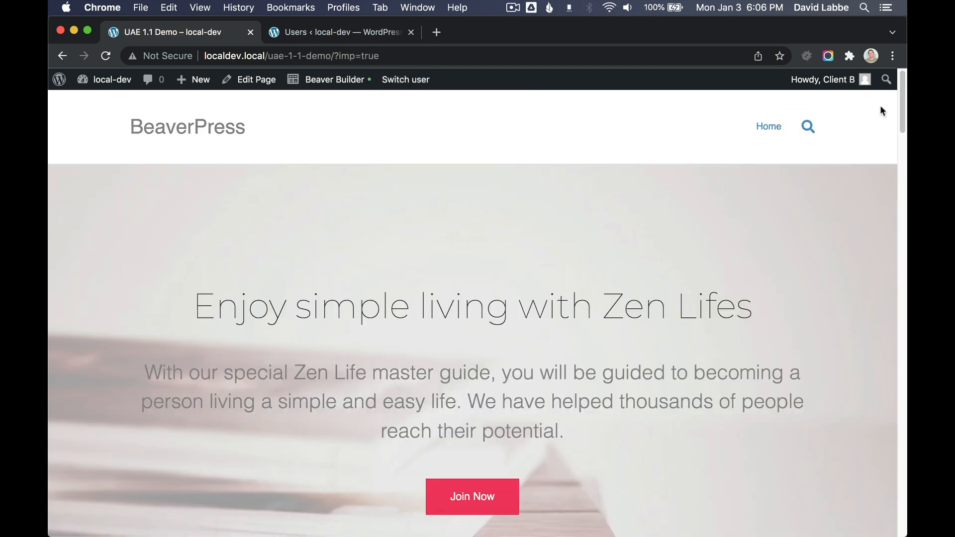
{"action": "mouse_move", "coordinate": [849, 87]}
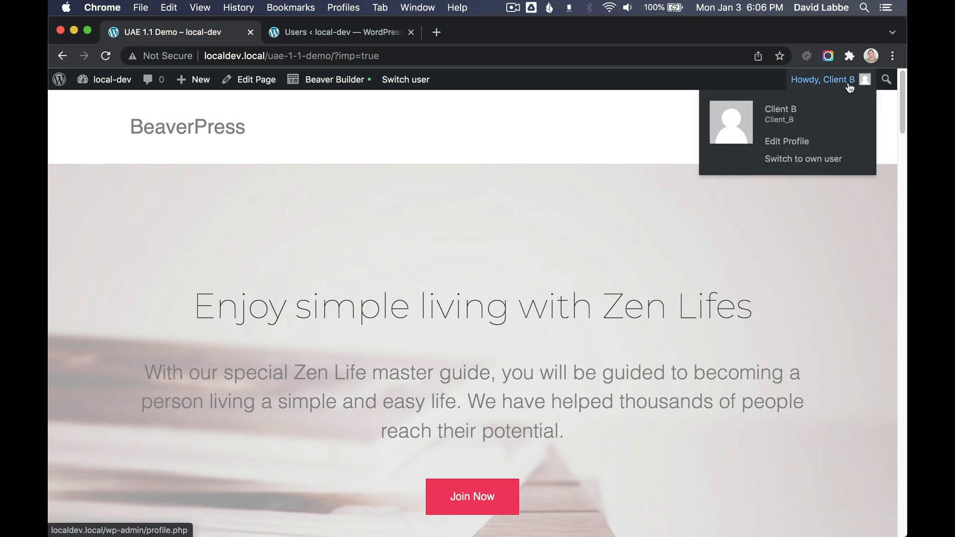
In Beaver Builder as Client B, delete "We have helped thousands of people reach their potential." from the first row's text module and save it
{"action": "left_click", "coordinate": [329, 82]}
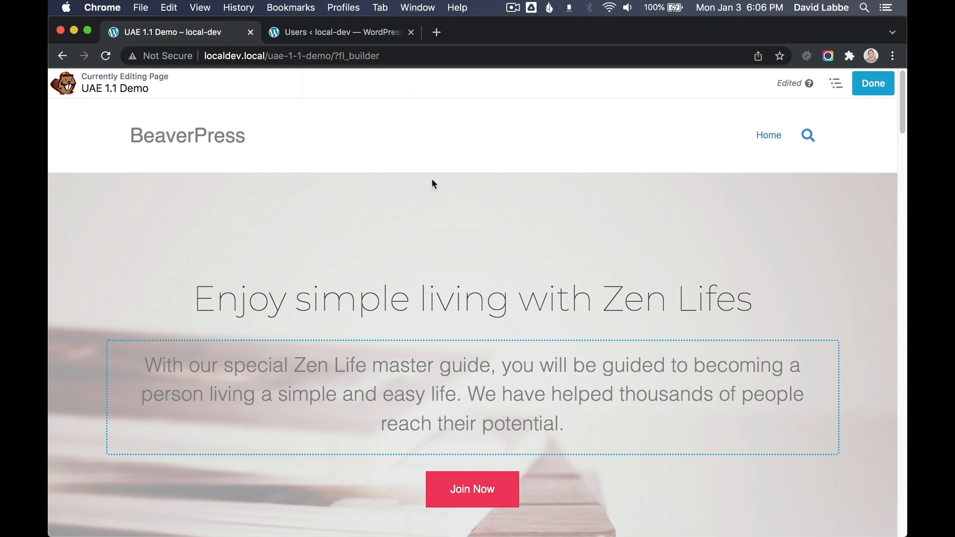
{"action": "scroll", "coordinate": [432, 181], "scroll_direction": "down", "scroll_amount": 3}
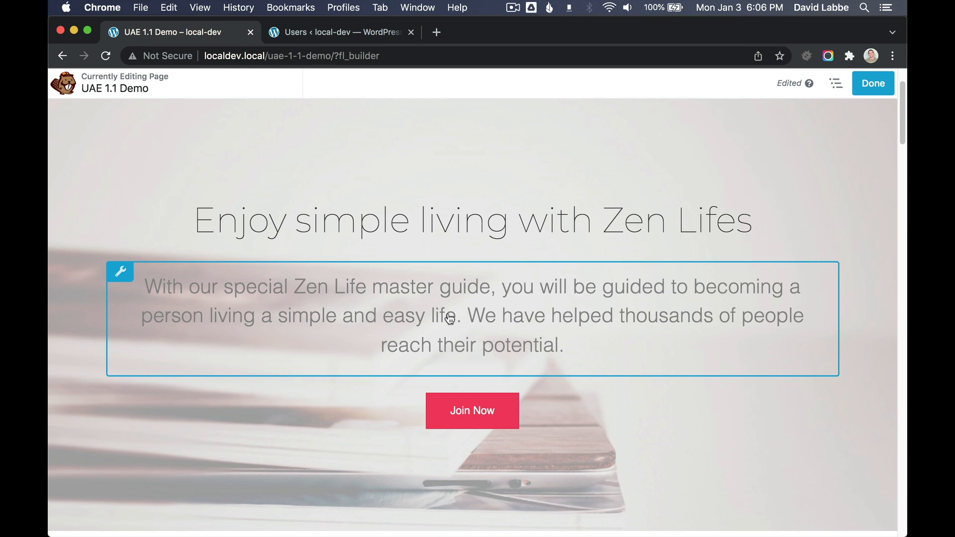
{"action": "left_click", "coordinate": [470, 286]}
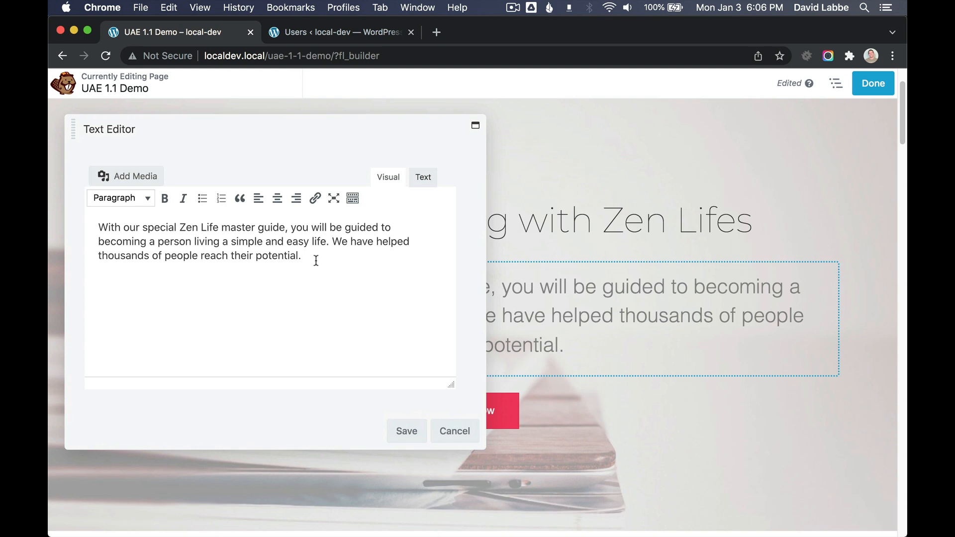
{"action": "left_click_drag", "start_coordinate": [317, 259], "coordinate": [332, 244]}
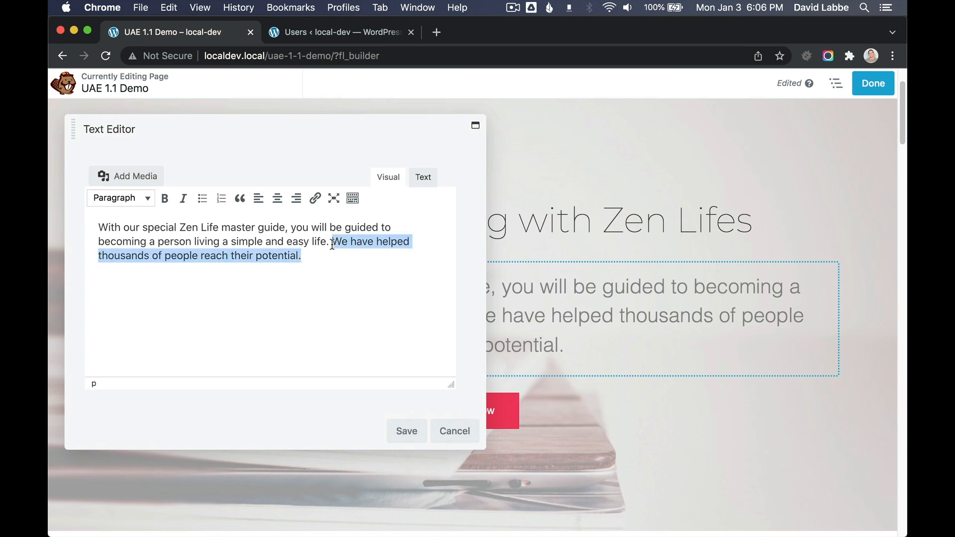
{"action": "key", "text": "BackSpace"}
{"action": "left_click", "coordinate": [418, 433]}
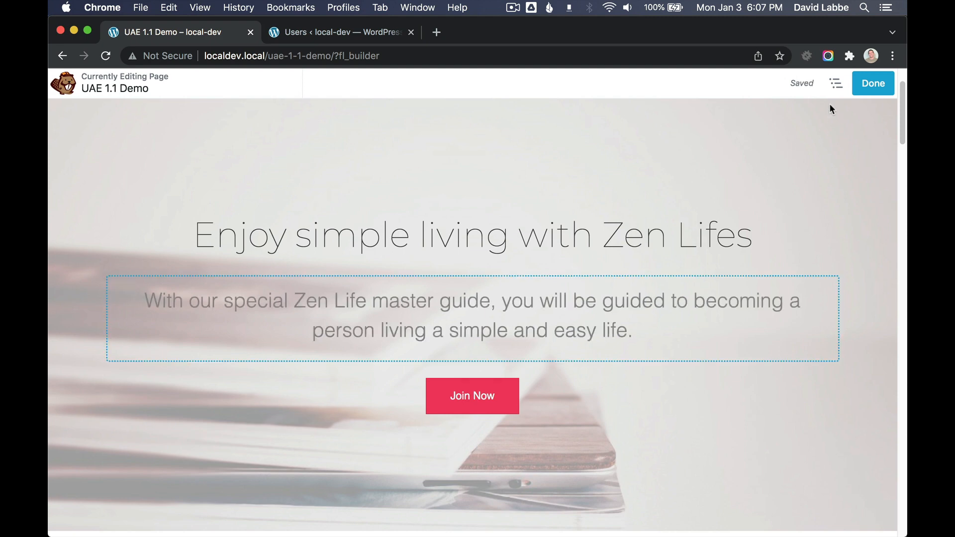
From the page outline as Client B, open and save the first row's text module, and try to edit the locked Join Now button
{"action": "left_click", "coordinate": [836, 83]}
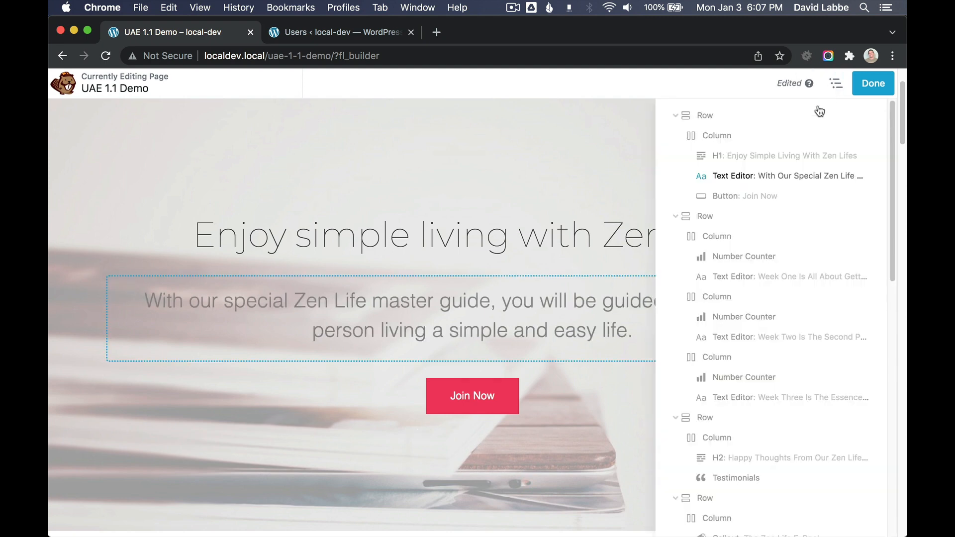
{"action": "scroll", "coordinate": [777, 465], "scroll_direction": "down", "scroll_amount": 4}
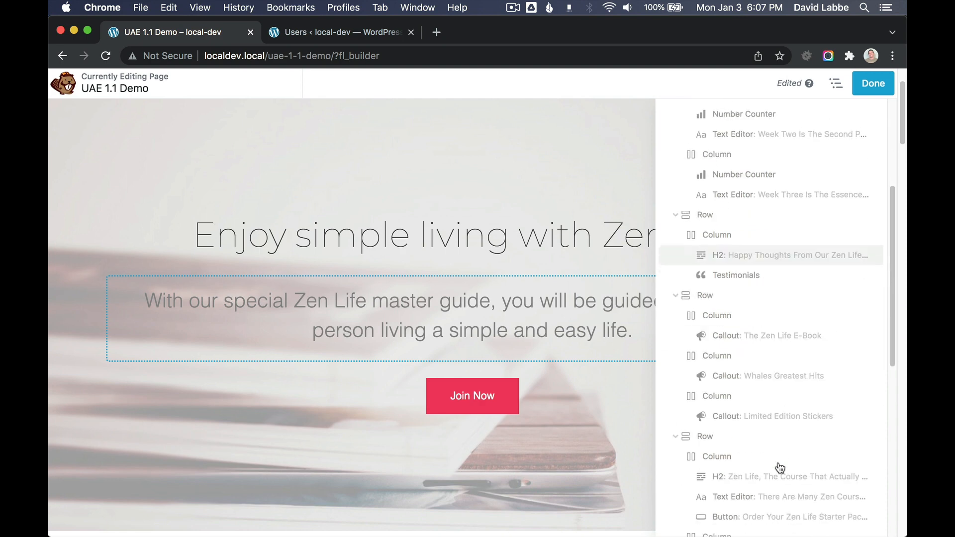
{"action": "scroll", "coordinate": [778, 467], "scroll_direction": "up", "scroll_amount": 4}
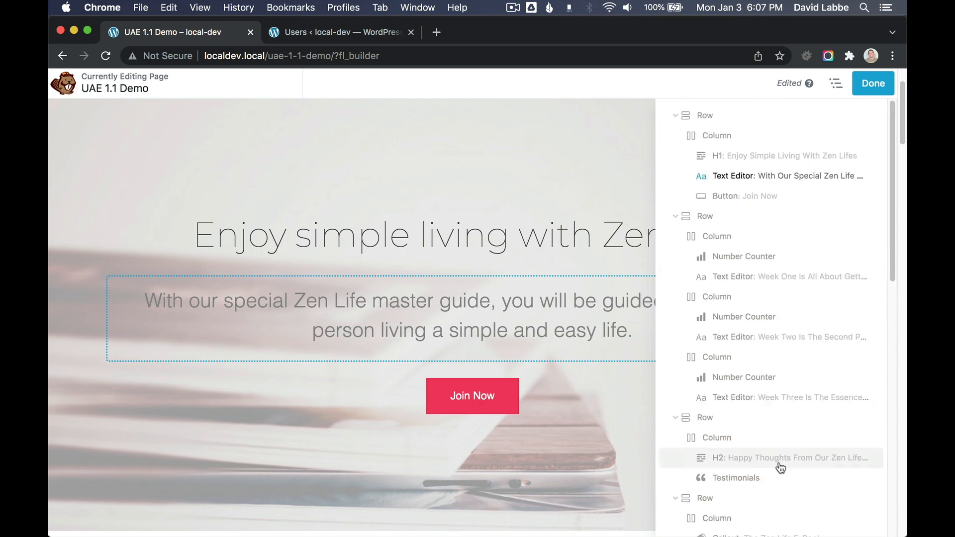
{"action": "left_click", "coordinate": [735, 178]}
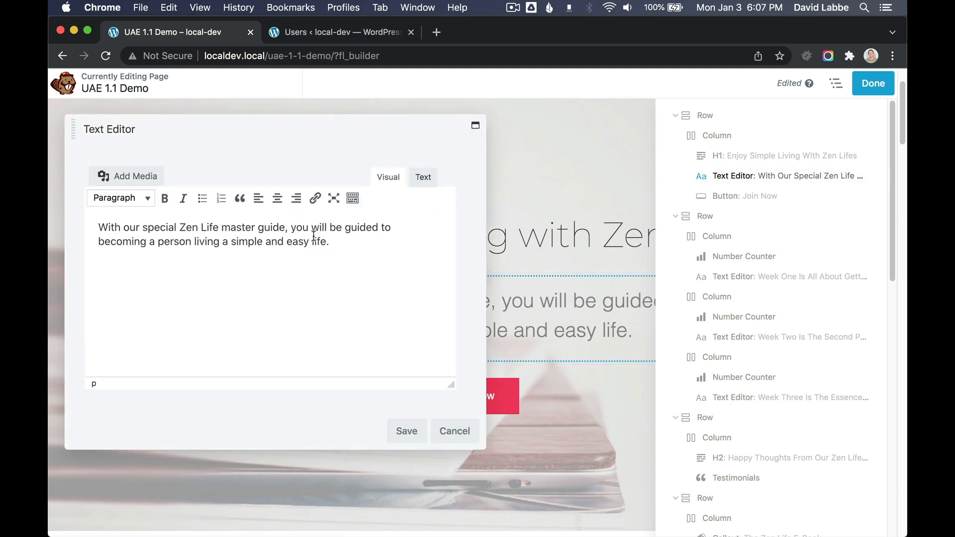
{"action": "left_click", "coordinate": [400, 429]}
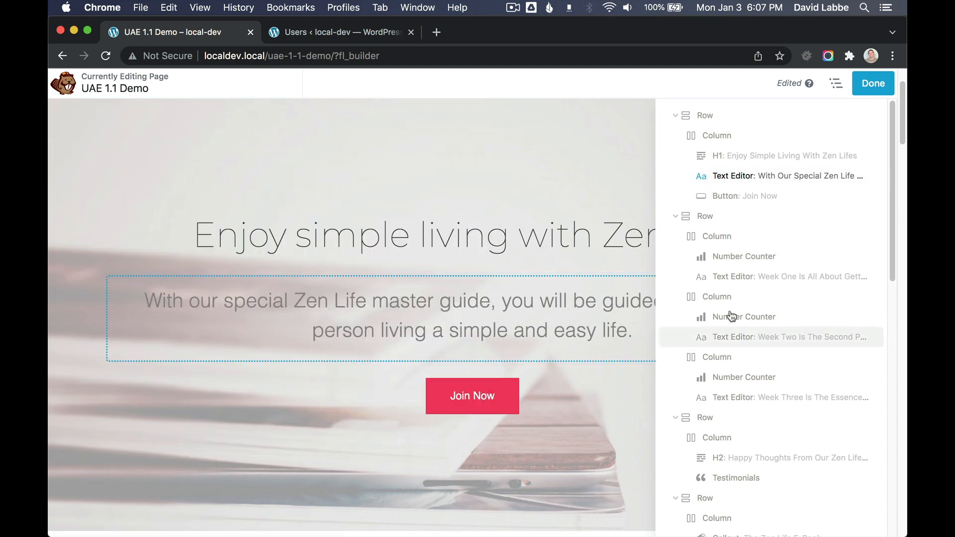
{"action": "left_click", "coordinate": [741, 198]}
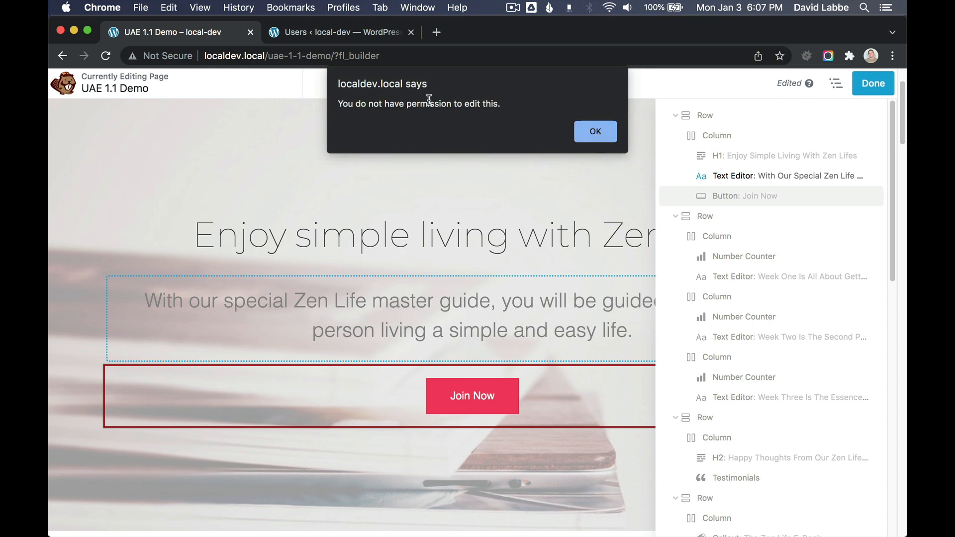
{"action": "left_click", "coordinate": [601, 132]}
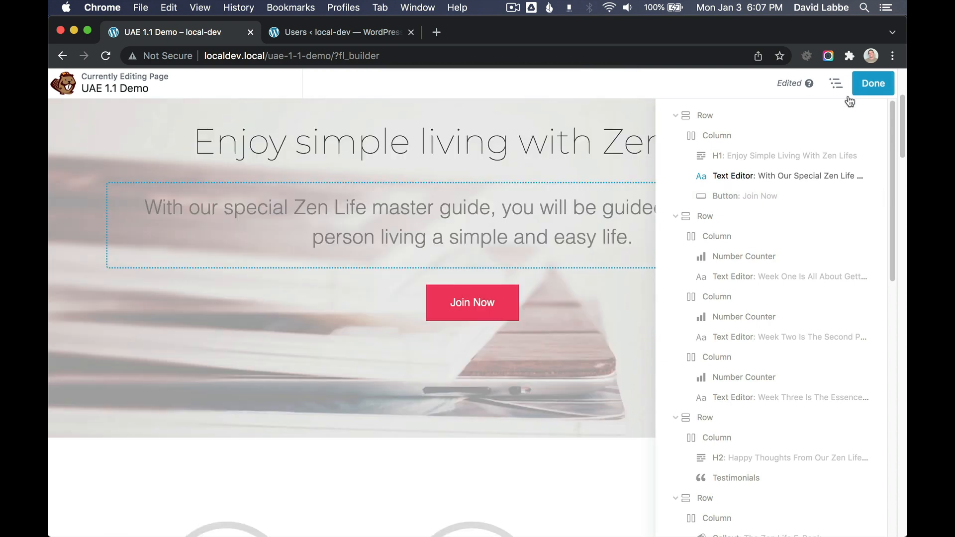
Finish the Client B editing session, switch to the Client C user, and check the active account
{"action": "left_click", "coordinate": [875, 86]}
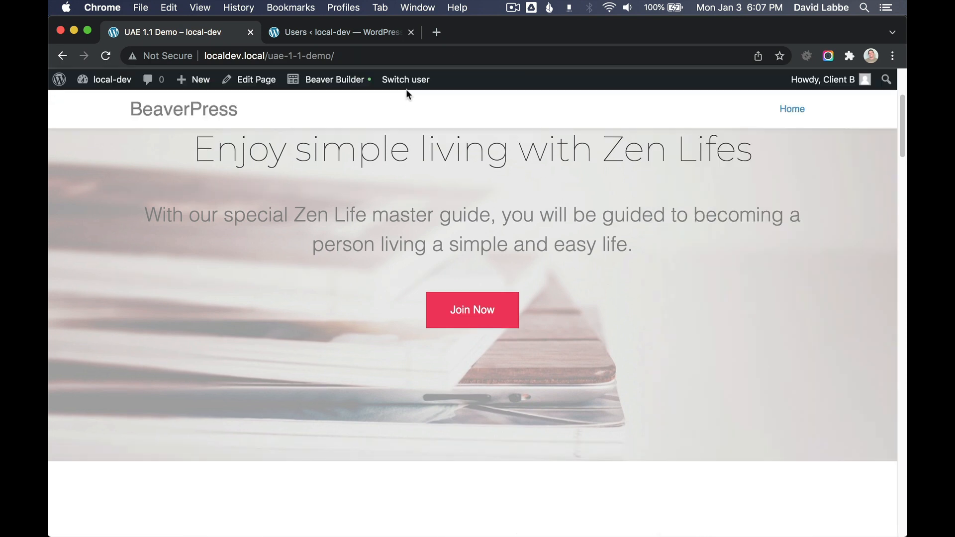
{"action": "mouse_move", "coordinate": [408, 87]}
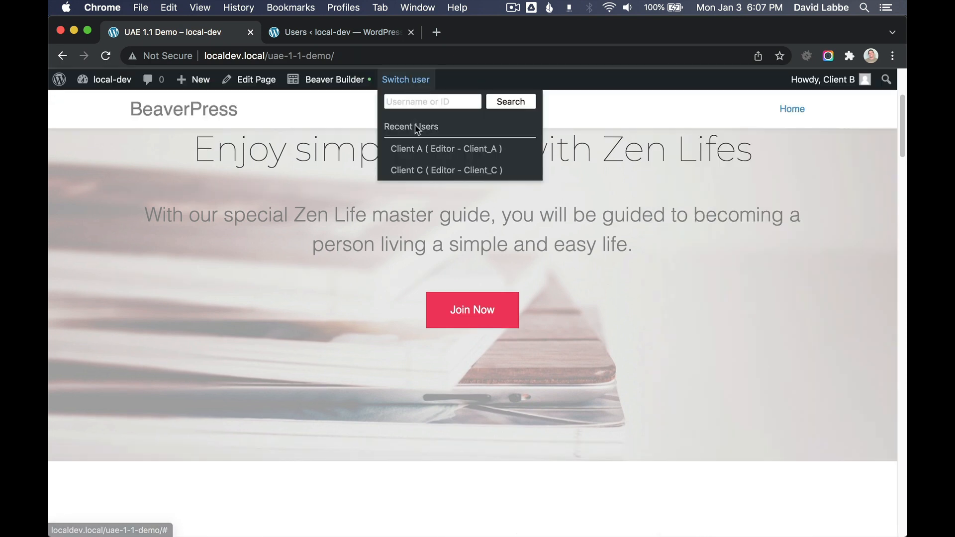
{"action": "left_click", "coordinate": [422, 172]}
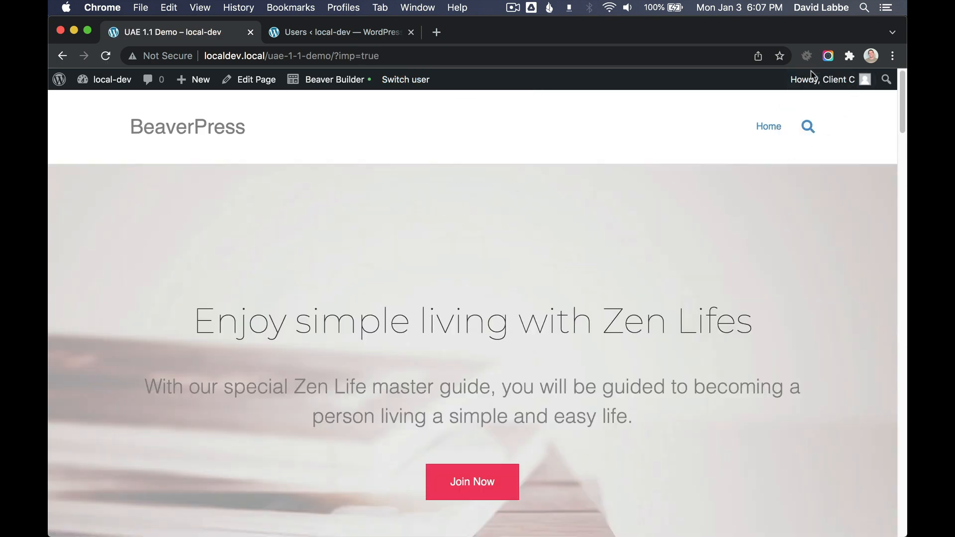
{"action": "mouse_move", "coordinate": [849, 83]}
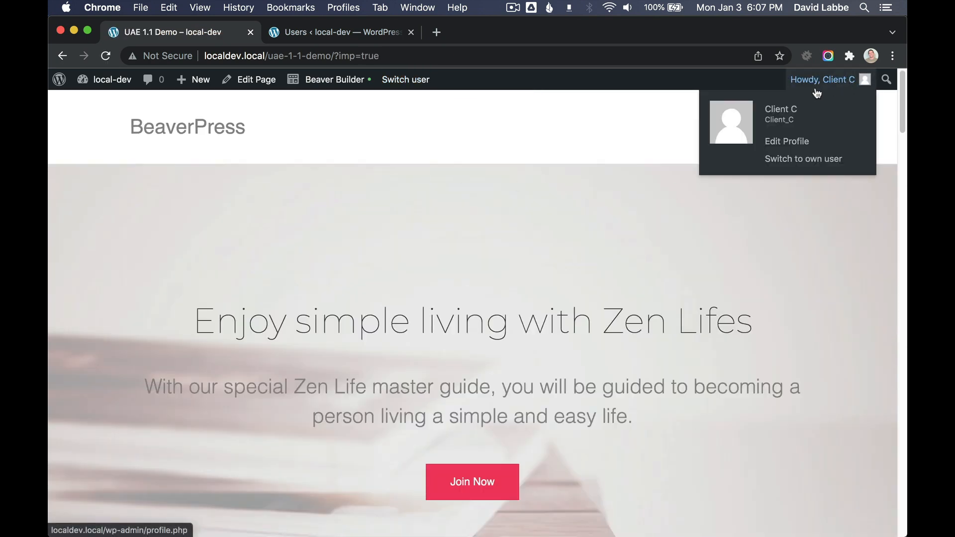
Open the page in Beaver Builder as Client C, check which modules are editable on the page and in its outline, and exit
{"action": "left_click", "coordinate": [324, 85]}
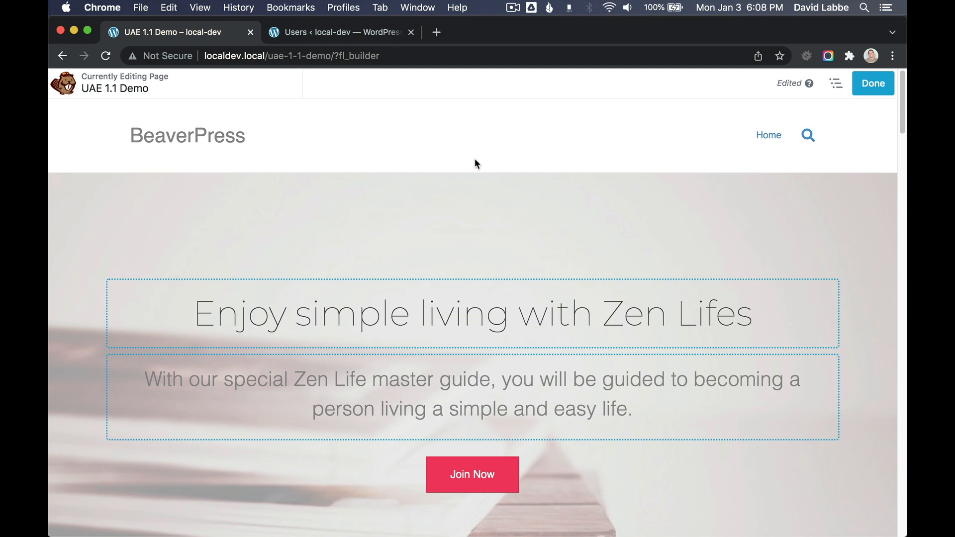
{"action": "scroll", "coordinate": [475, 159], "scroll_direction": "down", "scroll_amount": 2}
{"action": "scroll", "coordinate": [465, 177], "scroll_direction": "down", "scroll_amount": 5}
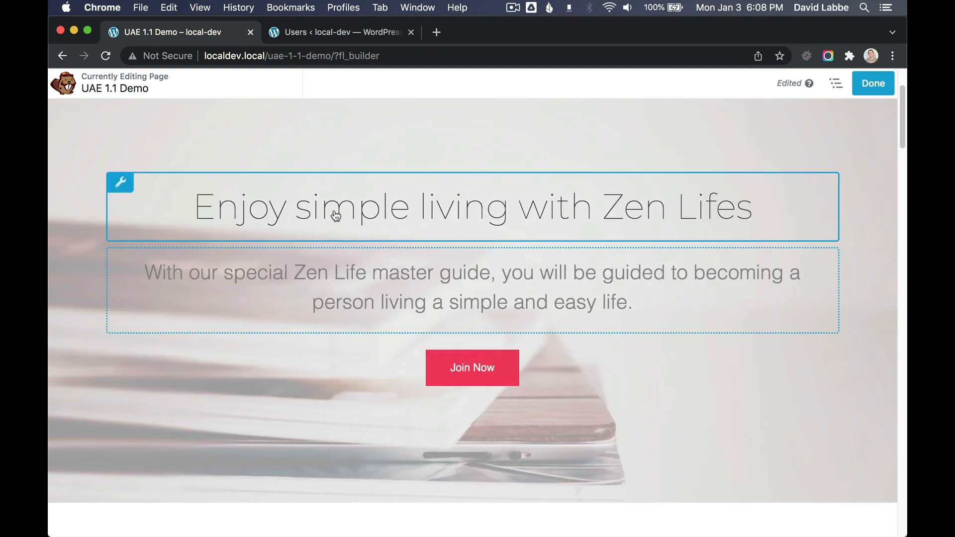
{"action": "scroll", "coordinate": [326, 283], "scroll_direction": "down", "scroll_amount": 15}
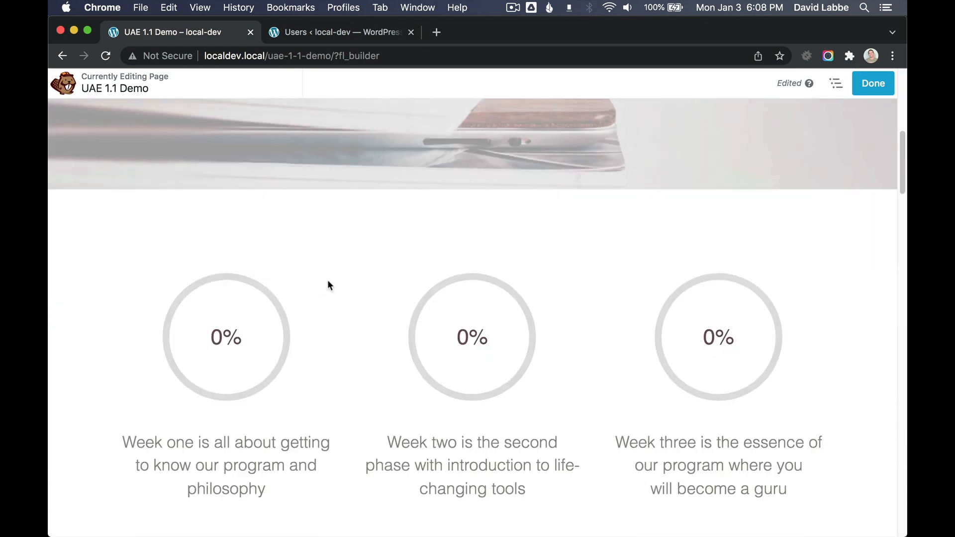
{"action": "scroll", "coordinate": [348, 269], "scroll_direction": "down", "scroll_amount": 5}
{"action": "scroll", "coordinate": [418, 236], "scroll_direction": "up", "scroll_amount": 6}
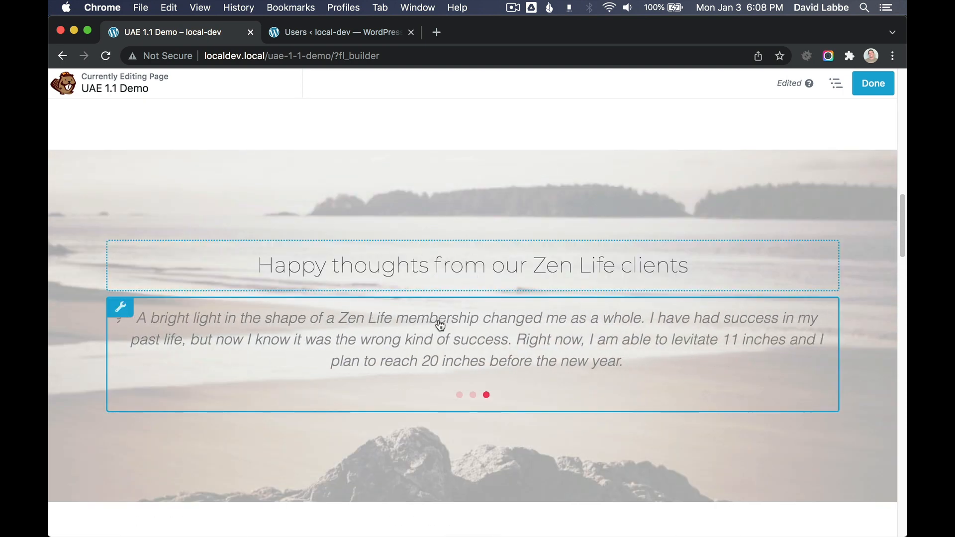
{"action": "left_click", "coordinate": [836, 85]}
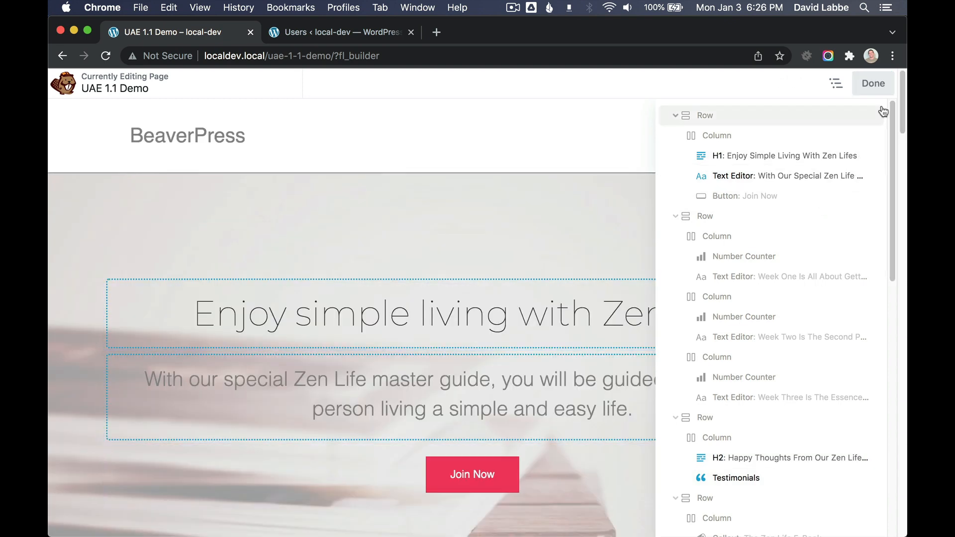
{"action": "left_click", "coordinate": [873, 83]}
Back in the full page editor, show the access profiles and open Profile A's settings to check its assigned users
{"action": "mouse_move", "coordinate": [818, 88]}
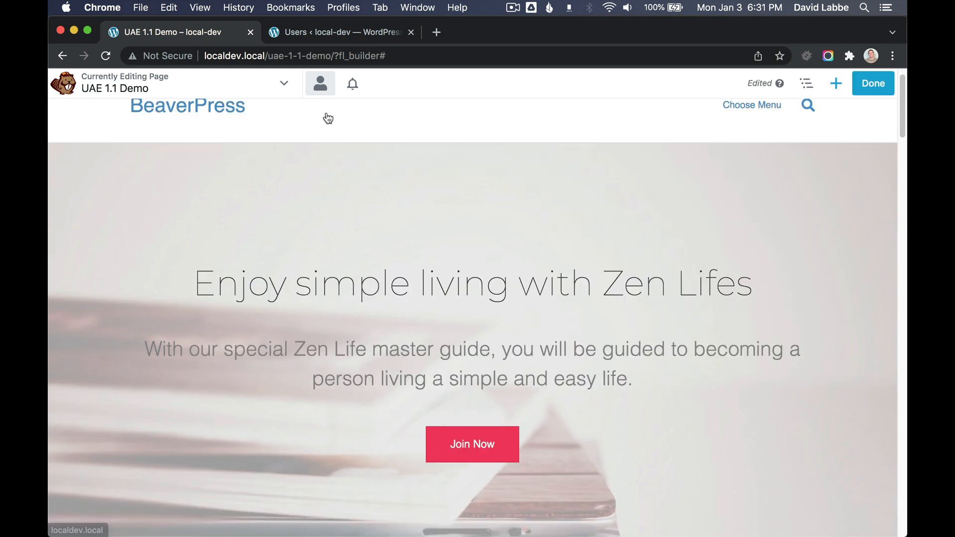
{"action": "left_click", "coordinate": [320, 84]}
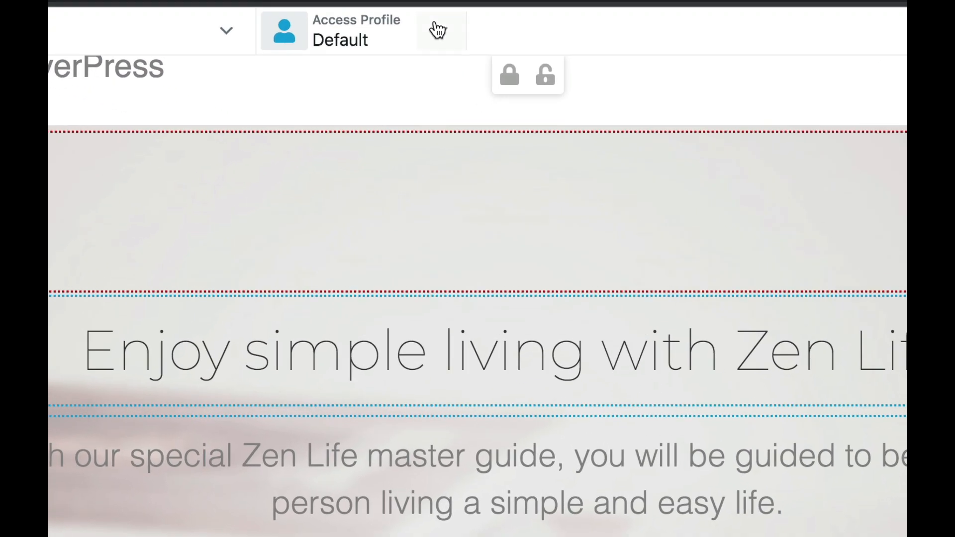
{"action": "left_click", "coordinate": [438, 30]}
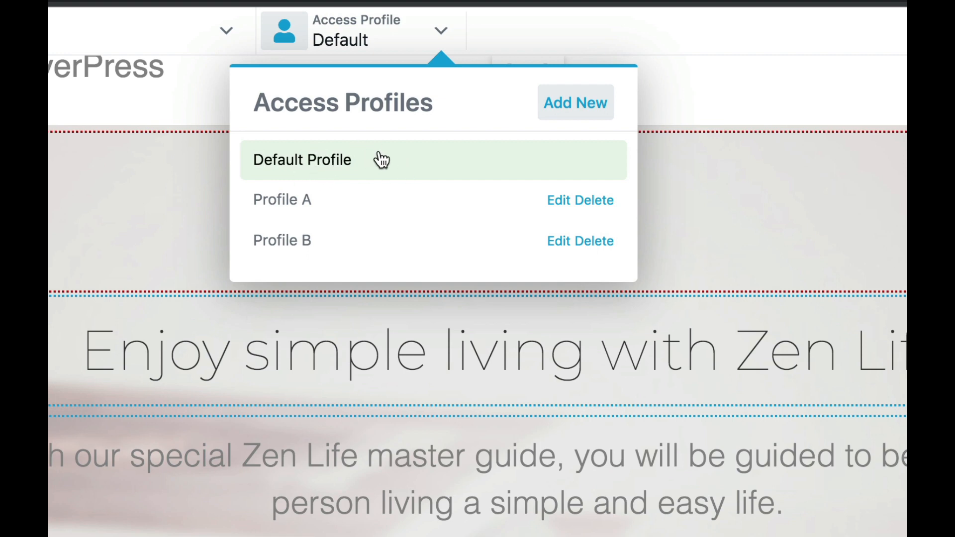
{"action": "left_click", "coordinate": [558, 201]}
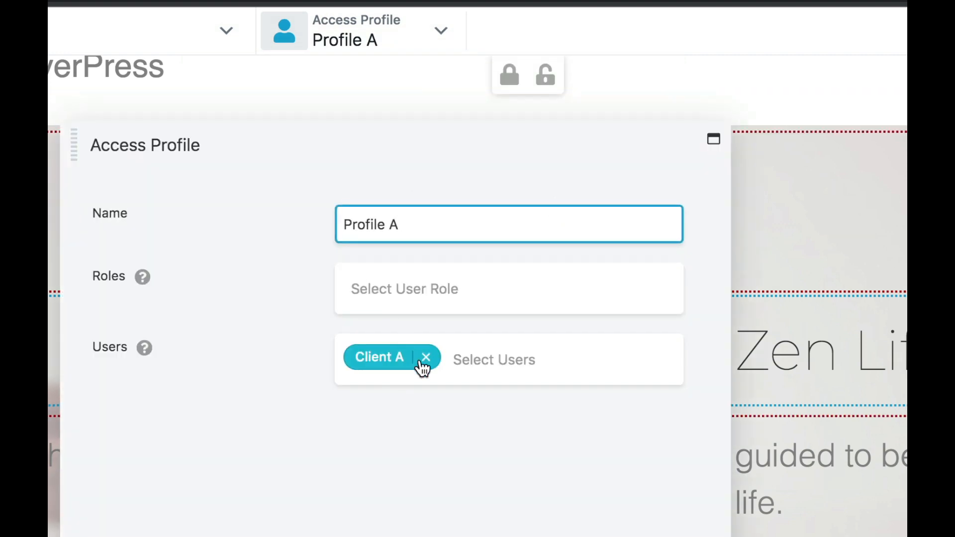
Add Client C to Profile A's assigned users alongside Client A and save the profile
{"action": "left_click", "coordinate": [500, 358]}
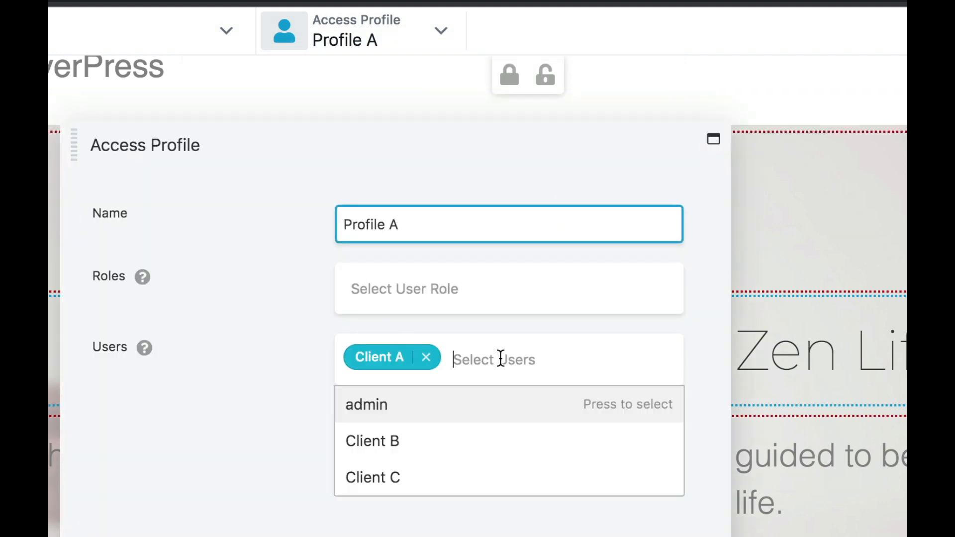
{"action": "left_click", "coordinate": [401, 490]}
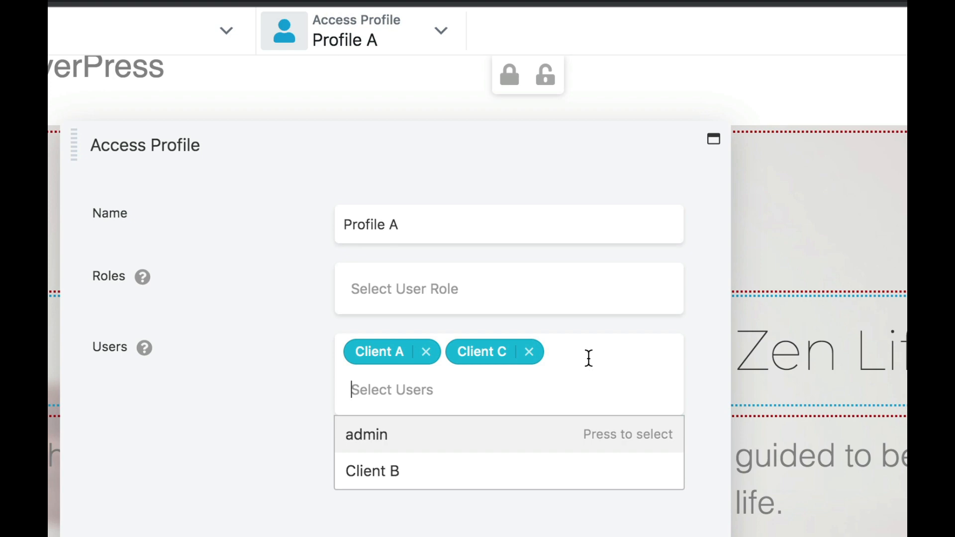
{"action": "key", "text": "Down"}
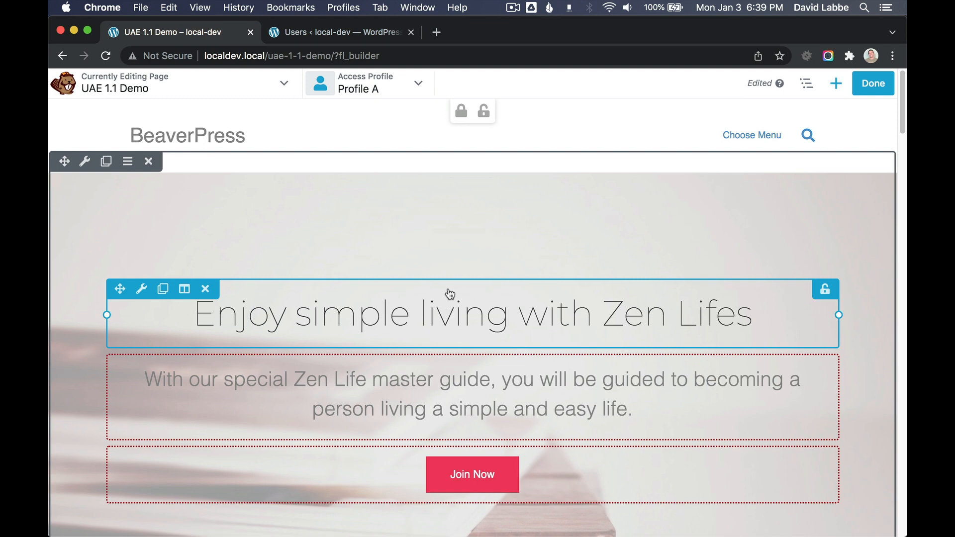
Delete the Profile B access profile and confirm the deletion
{"action": "left_click", "coordinate": [397, 91]}
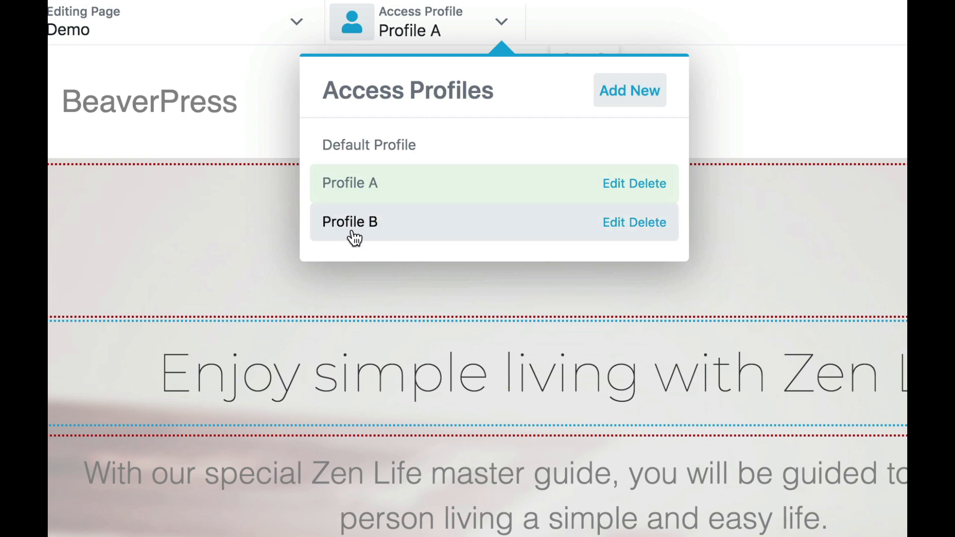
{"action": "left_click", "coordinate": [647, 223]}
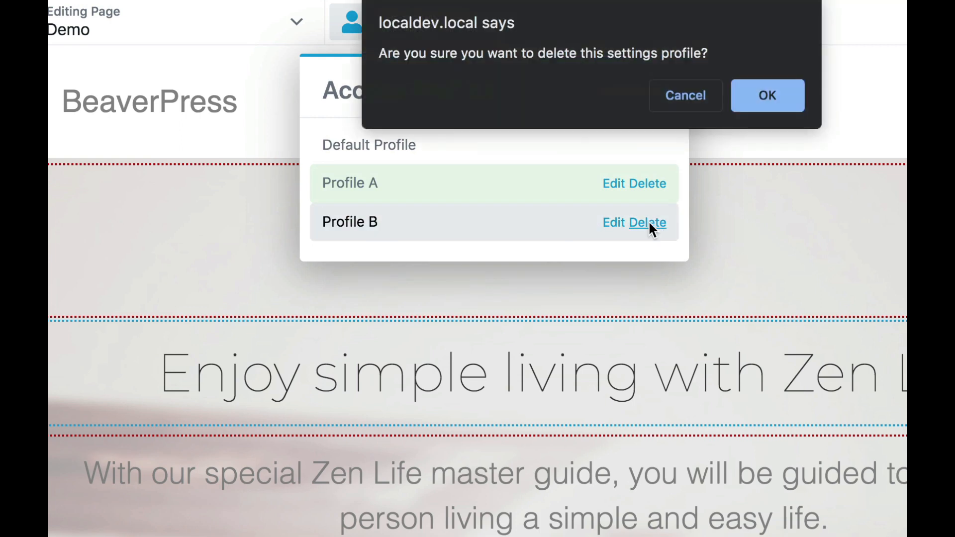
{"action": "left_click", "coordinate": [766, 94]}
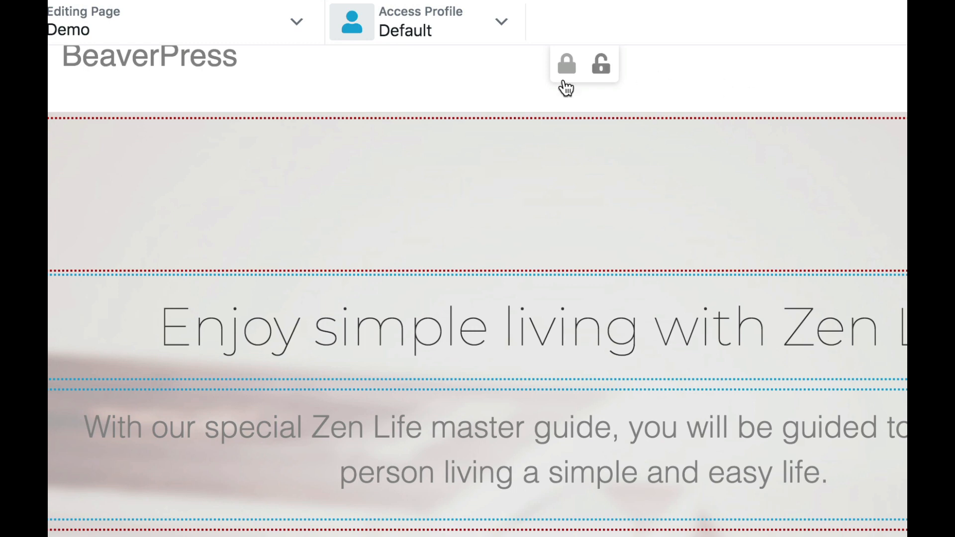
Replace Profile A's assigned users with the Editor role, and unlock the text module below the heading for that profile
{"action": "left_click", "coordinate": [440, 30]}
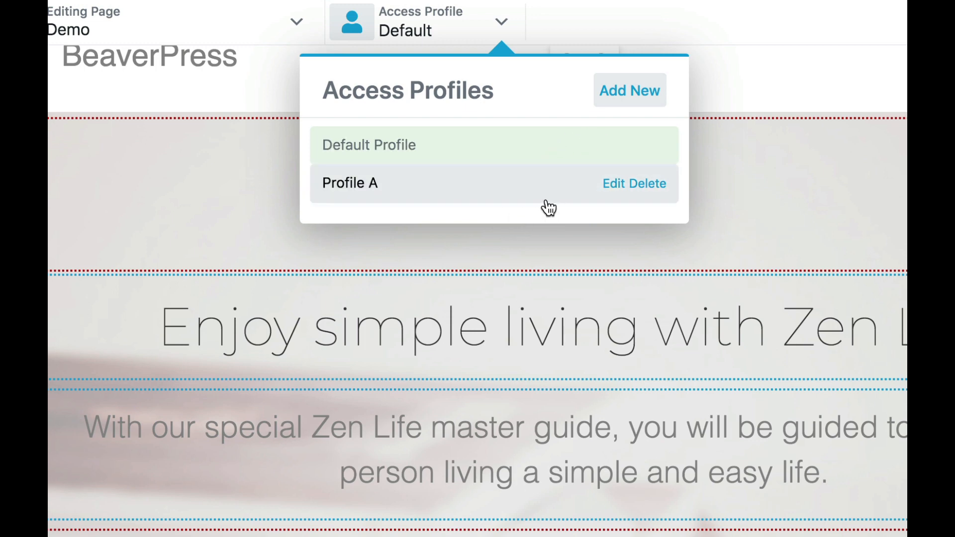
{"action": "left_click", "coordinate": [615, 185]}
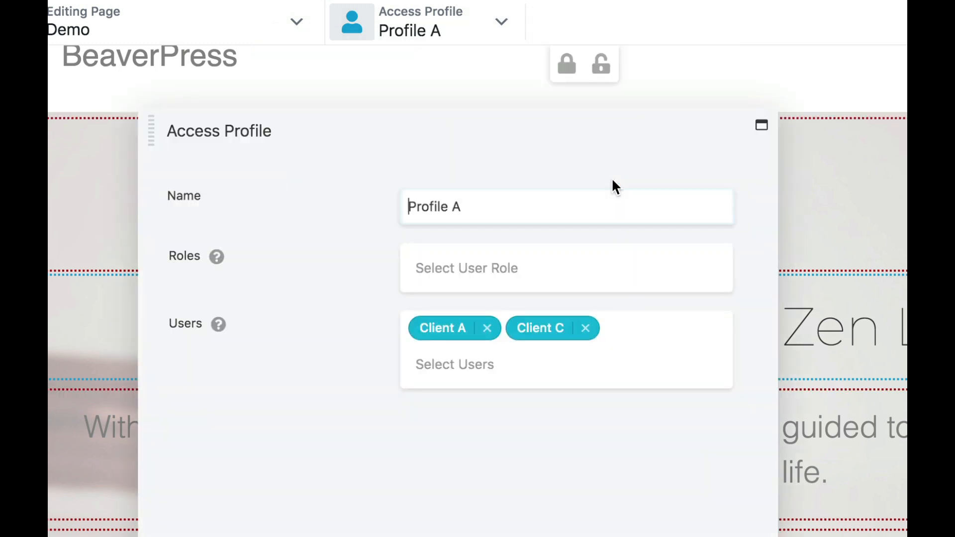
{"action": "left_click", "coordinate": [487, 328]}
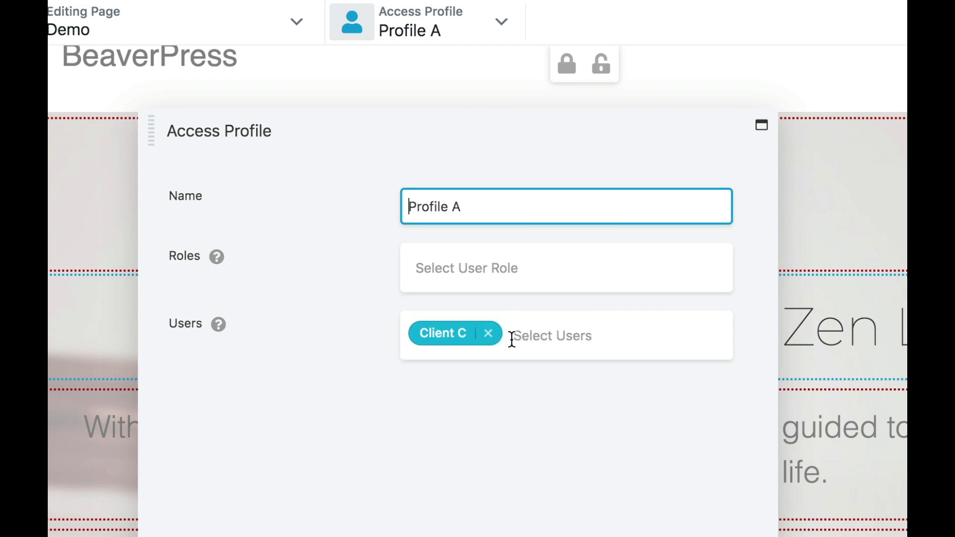
{"action": "left_click", "coordinate": [492, 334]}
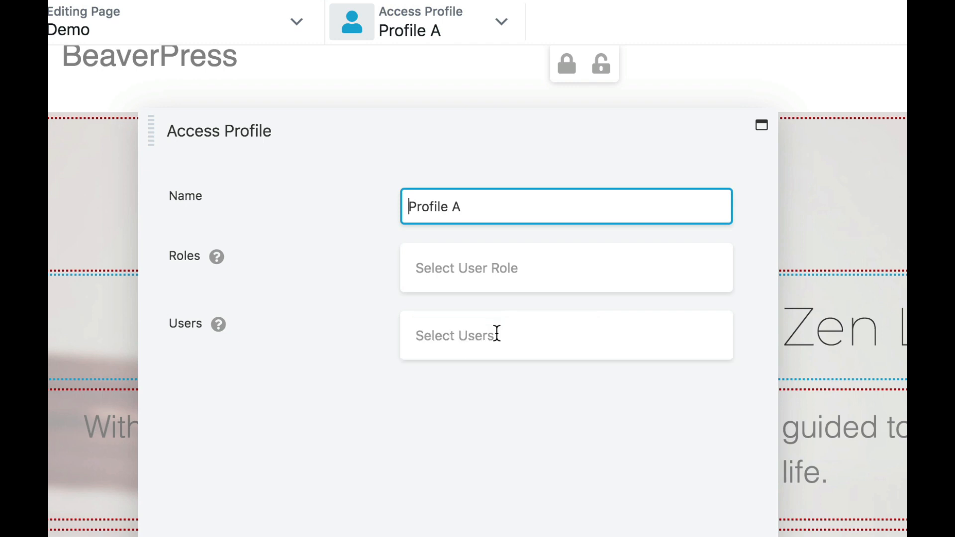
{"action": "left_click", "coordinate": [468, 257]}
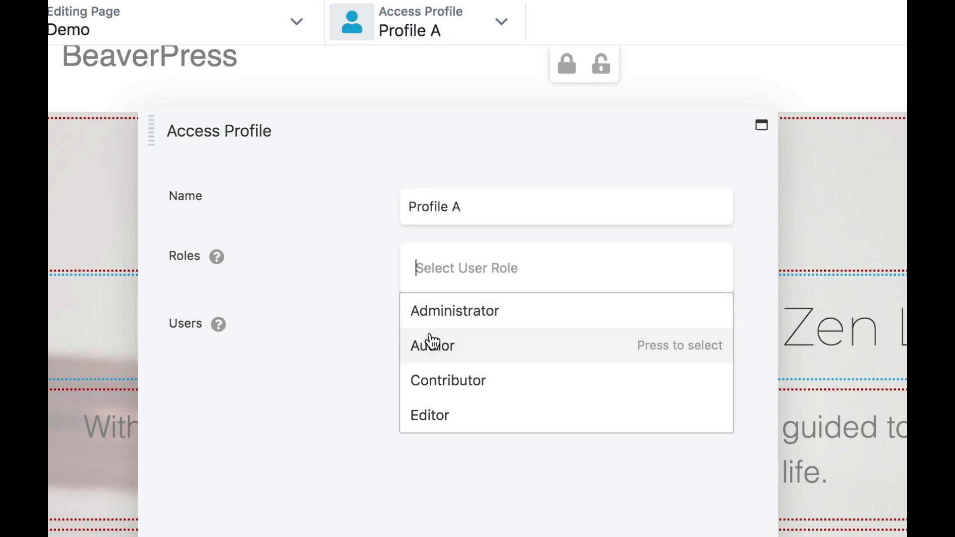
{"action": "left_click", "coordinate": [430, 416]}
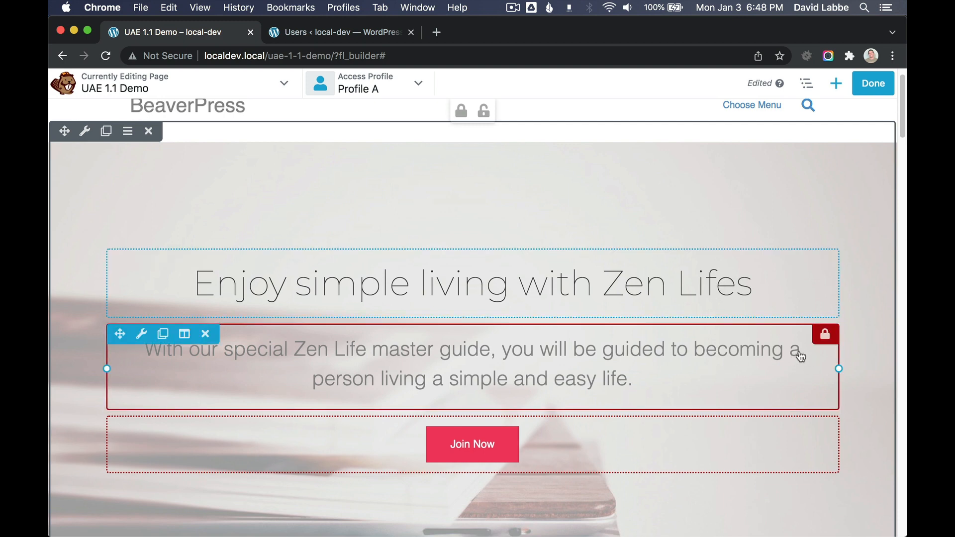
{"action": "left_click", "coordinate": [825, 336]}
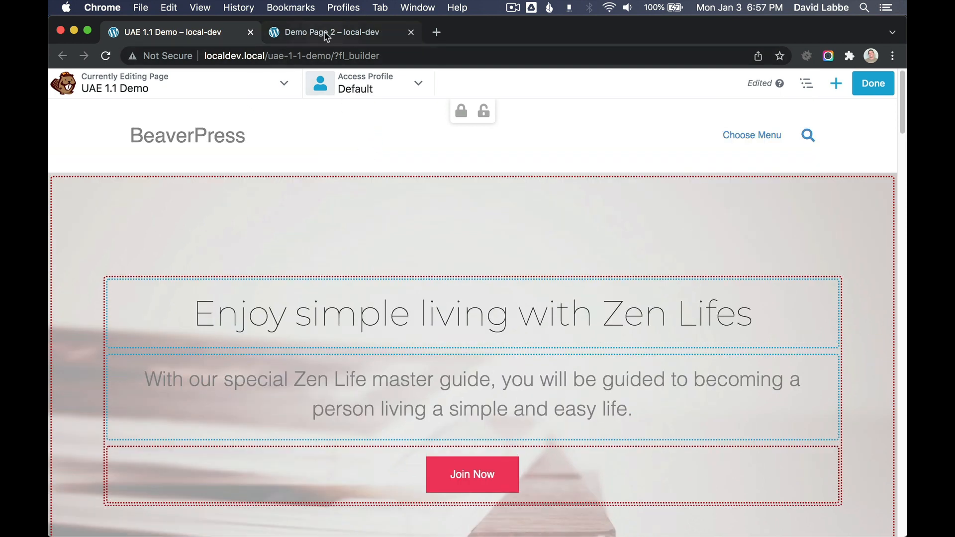
Switch to Demo Page 2, show its access profiles, and open and save Profile A's settings with the Editor role
{"action": "left_click", "coordinate": [327, 37]}
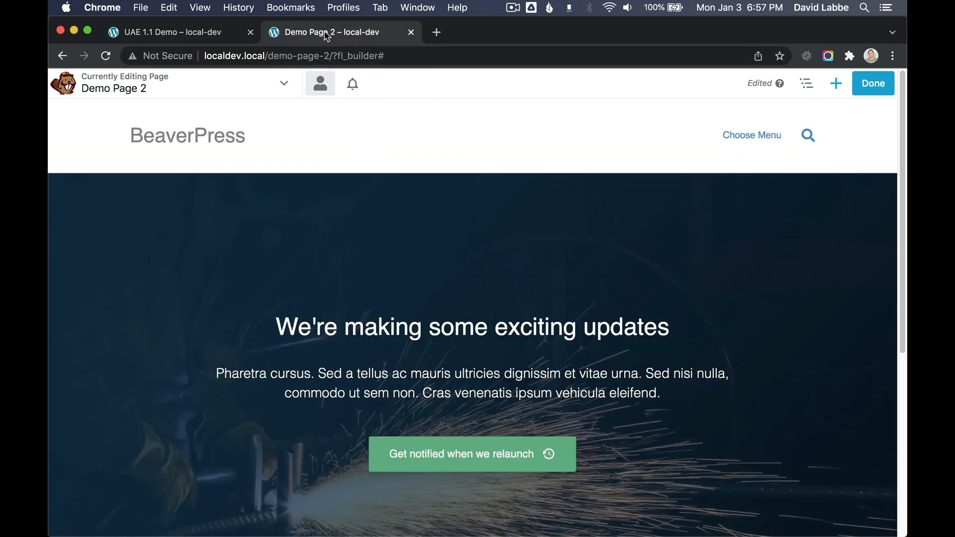
{"action": "left_click", "coordinate": [320, 86]}
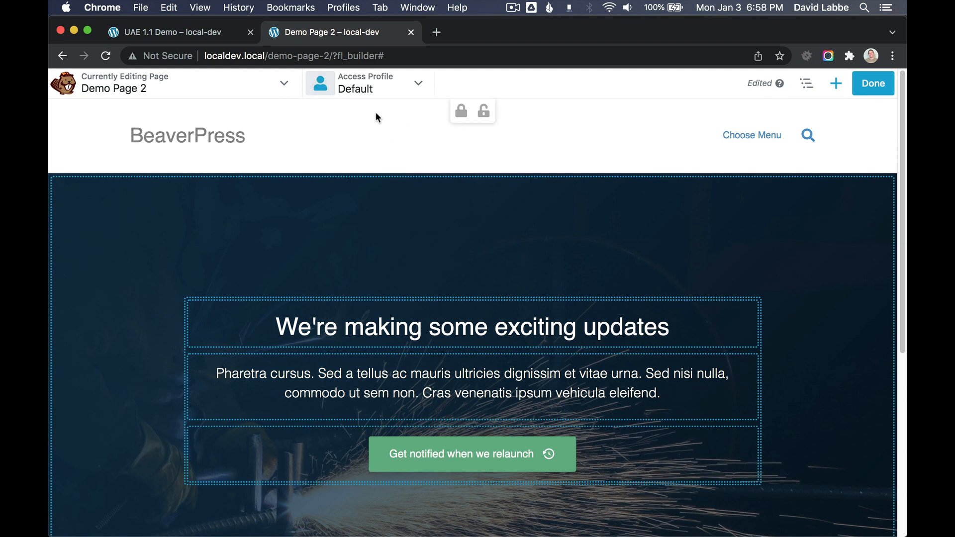
{"action": "left_click", "coordinate": [387, 81]}
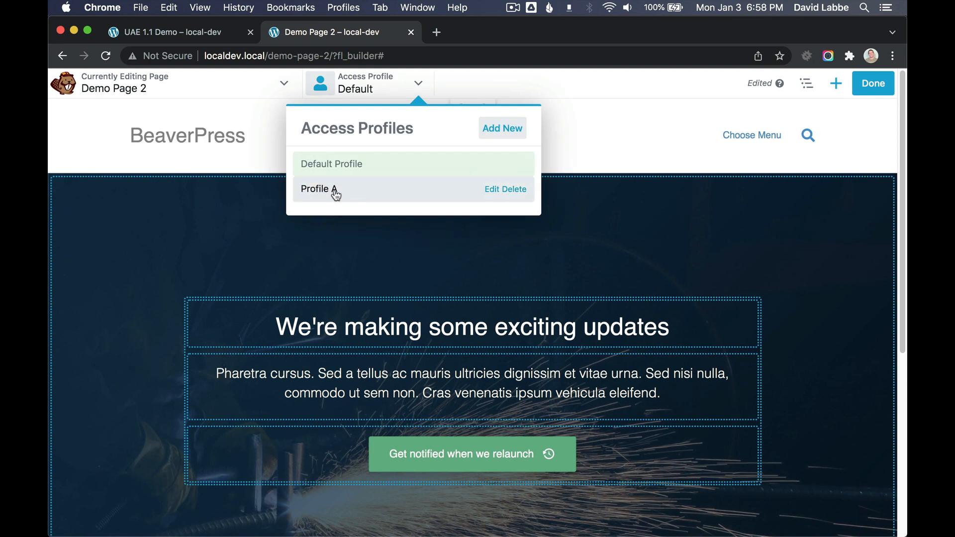
{"action": "left_click", "coordinate": [491, 190]}
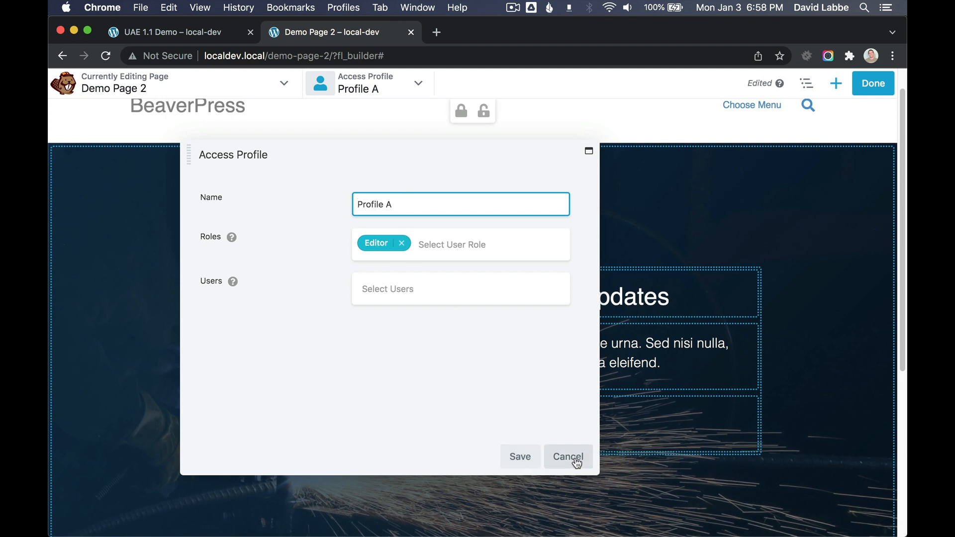
{"action": "left_click", "coordinate": [519, 456]}
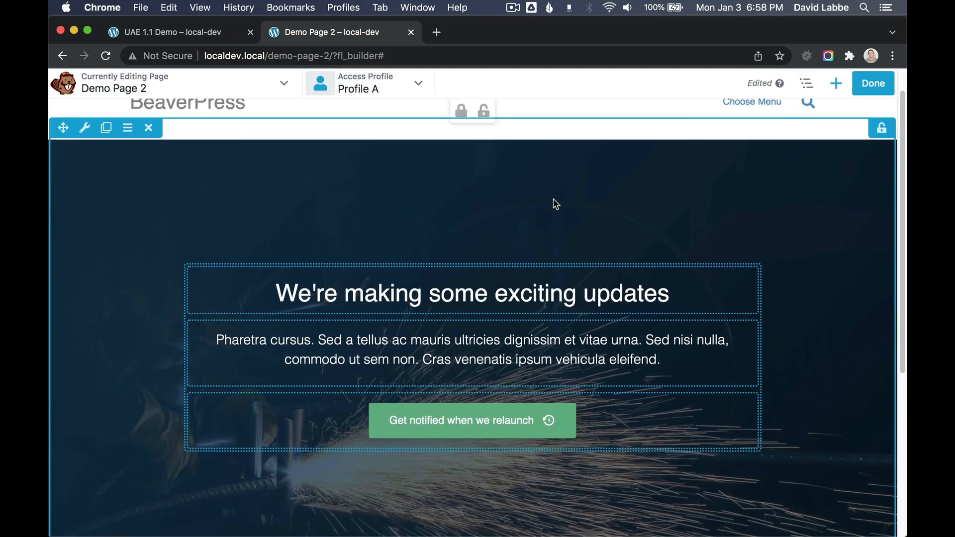
For Profile A on Demo Page 2, lock the hero row and its "We're making some exciting updates" heading
{"action": "mouse_move", "coordinate": [881, 144]}
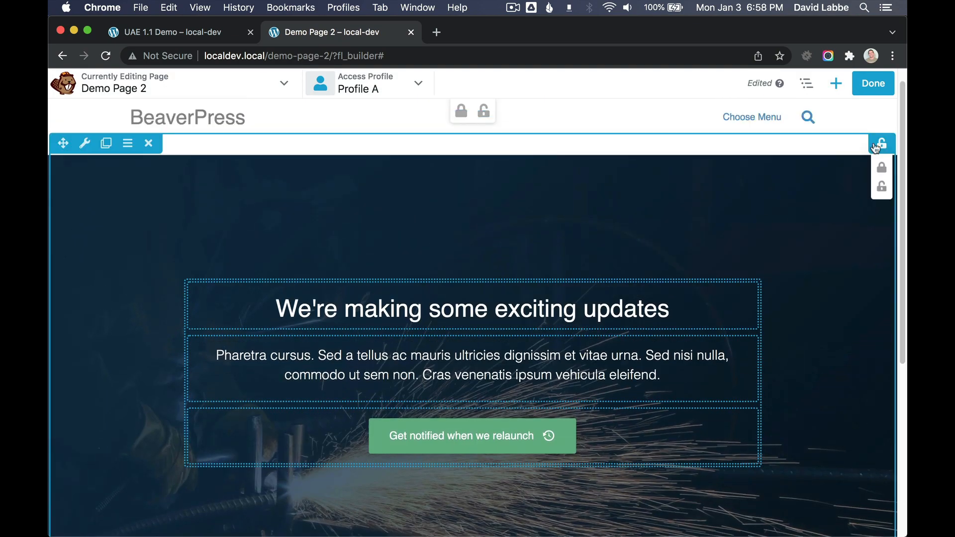
{"action": "left_click", "coordinate": [882, 168]}
{"action": "left_click", "coordinate": [742, 292]}
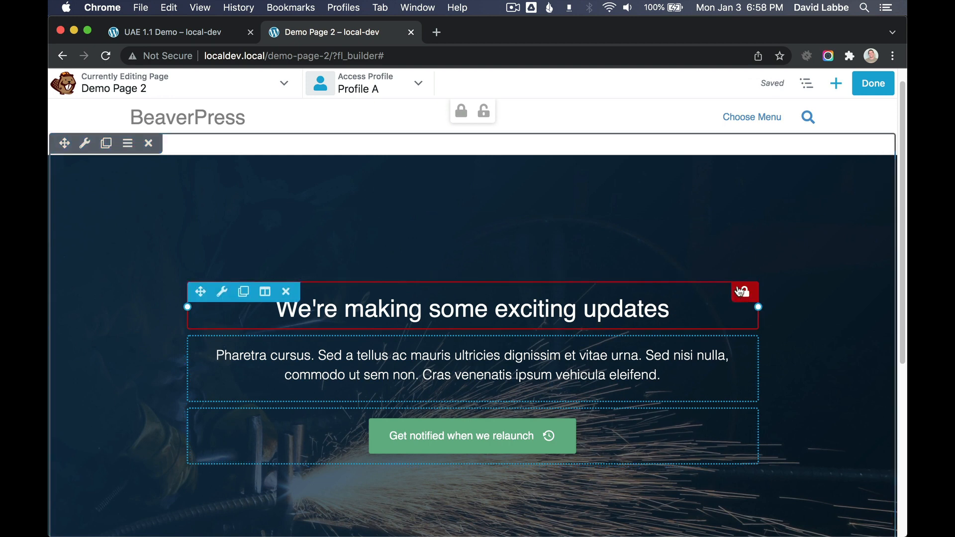
{"action": "scroll", "coordinate": [581, 230], "scroll_direction": "down", "scroll_amount": 1}
{"action": "scroll", "coordinate": [581, 229], "scroll_direction": "up", "scroll_amount": 2}
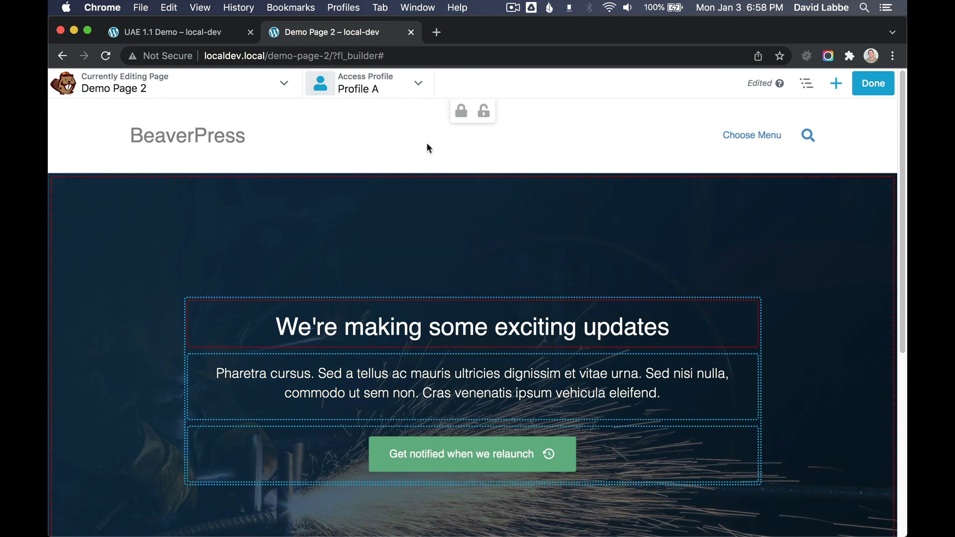
Add the Contributor role to Profile A alongside Editor and save the profile
{"action": "left_click", "coordinate": [403, 84]}
{"action": "left_click", "coordinate": [499, 190]}
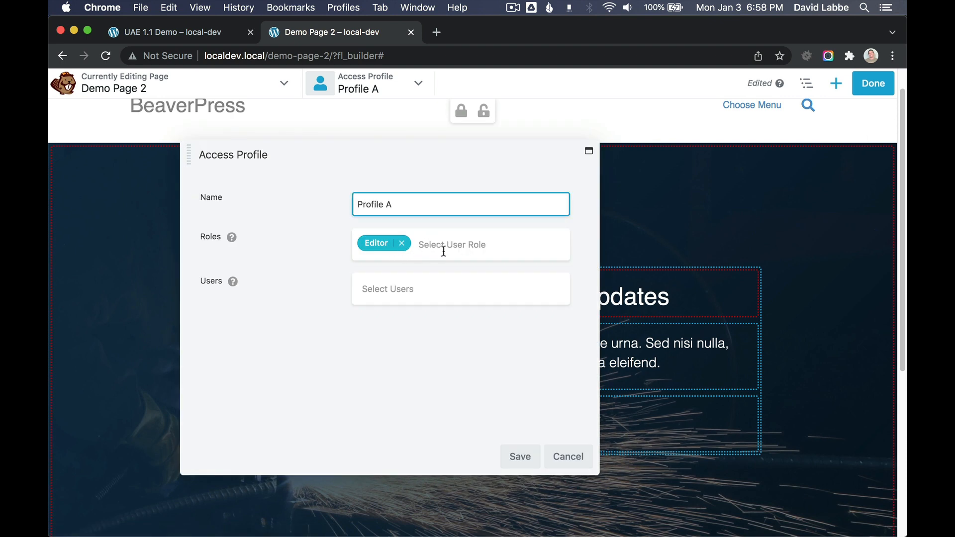
{"action": "left_click", "coordinate": [443, 251]}
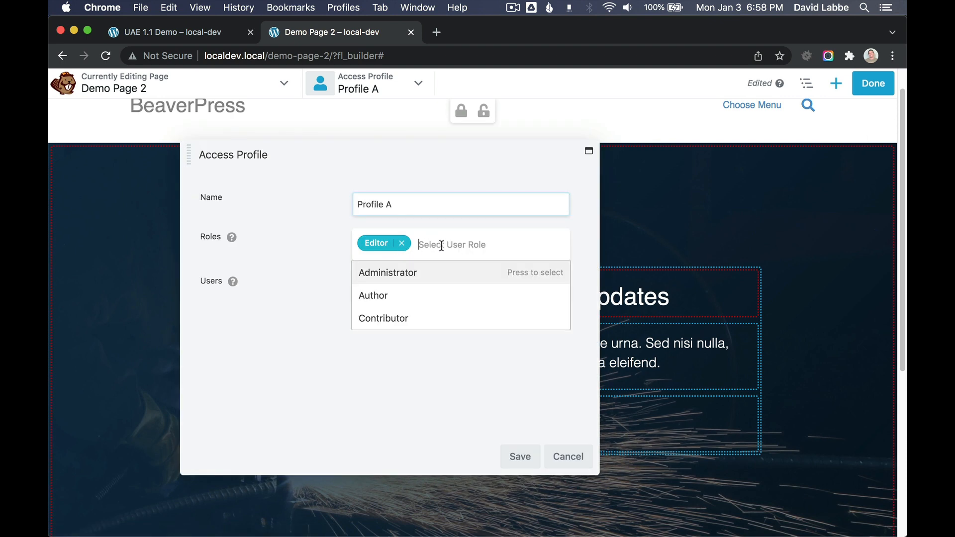
{"action": "left_click", "coordinate": [416, 321]}
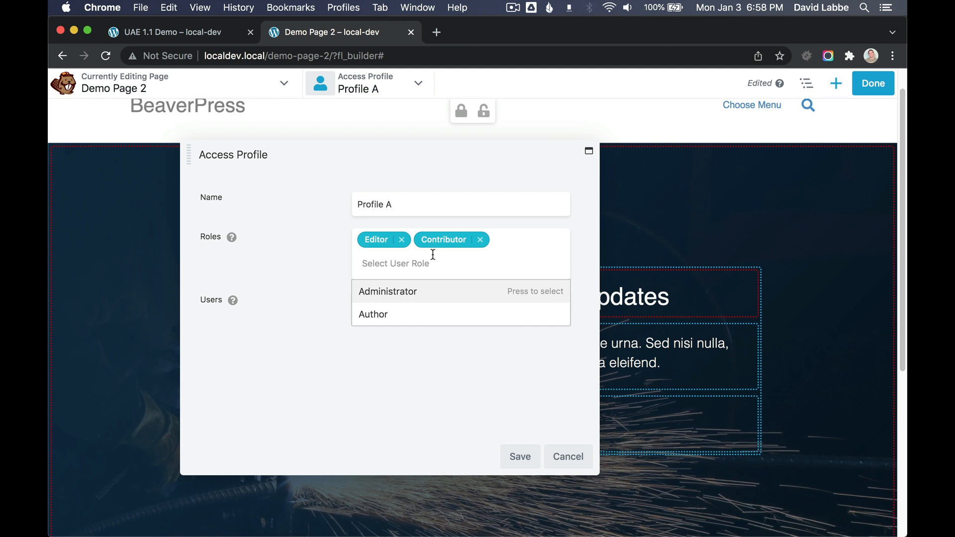
{"action": "left_click", "coordinate": [519, 456]}
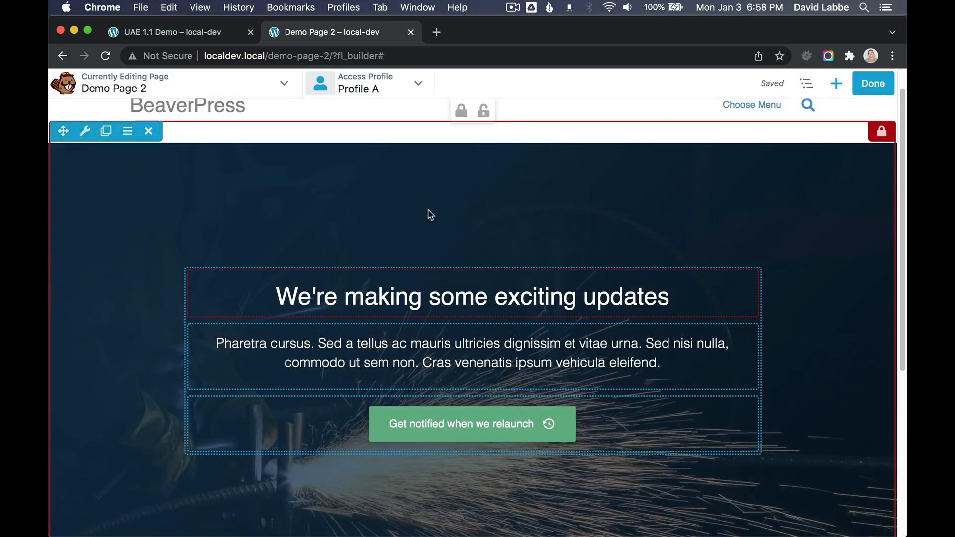
Glance at the UAE 1.1 Demo page, return to Demo Page 2, and finish its editing session
{"action": "left_click", "coordinate": [191, 35]}
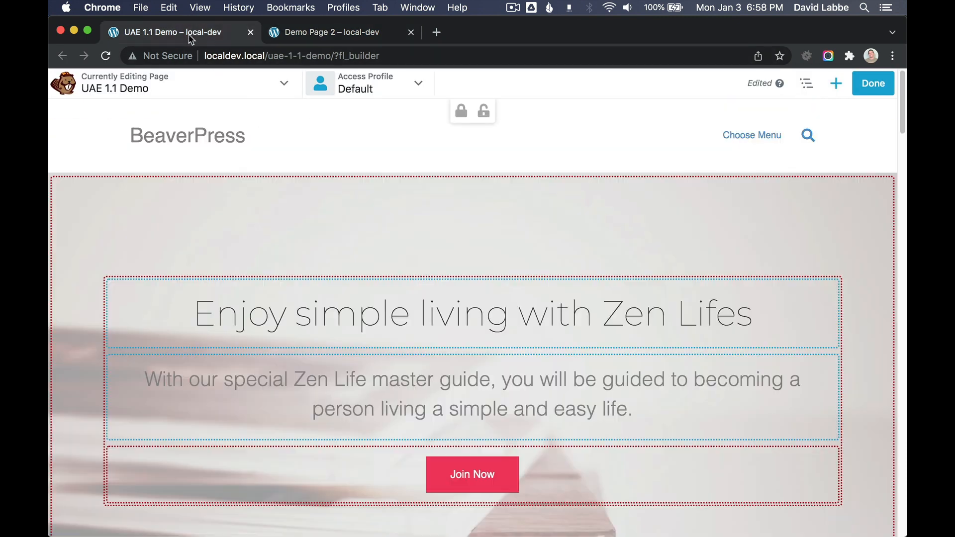
{"action": "left_click", "coordinate": [302, 39]}
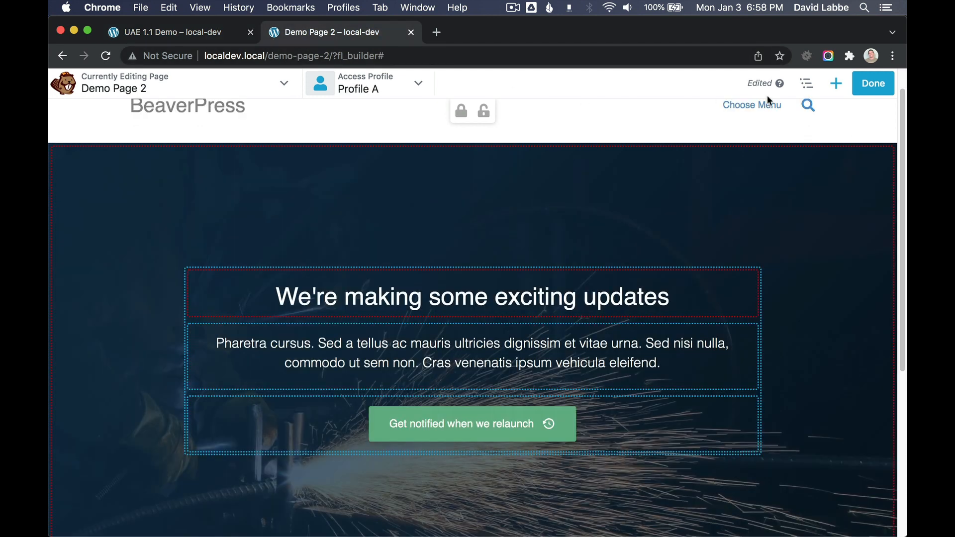
{"action": "left_click", "coordinate": [873, 83]}
{"action": "left_click", "coordinate": [818, 85]}
{"action": "mouse_move", "coordinate": [821, 93]}
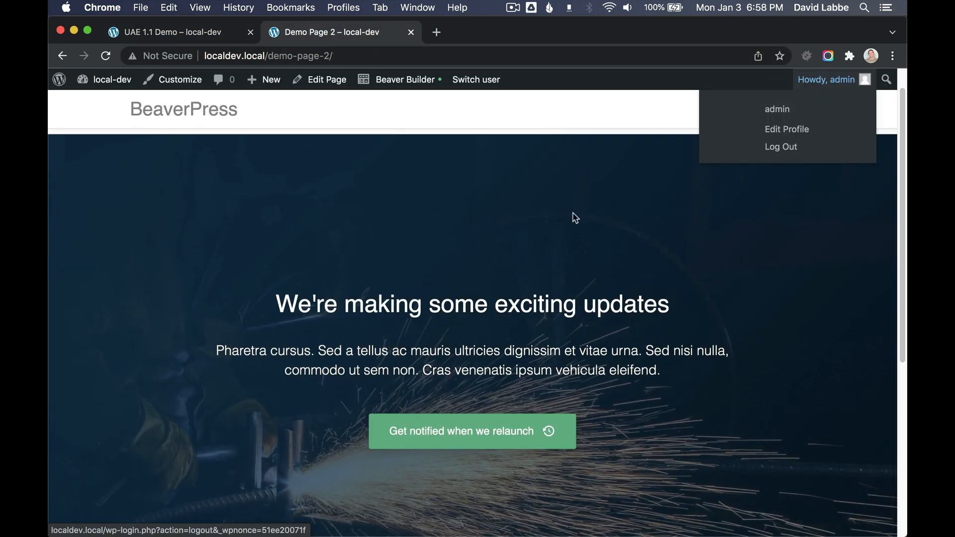
Reload the UAE 1.1 Demo page in the editor and open Profile A's settings to check its assigned roles
{"action": "left_click", "coordinate": [177, 35]}
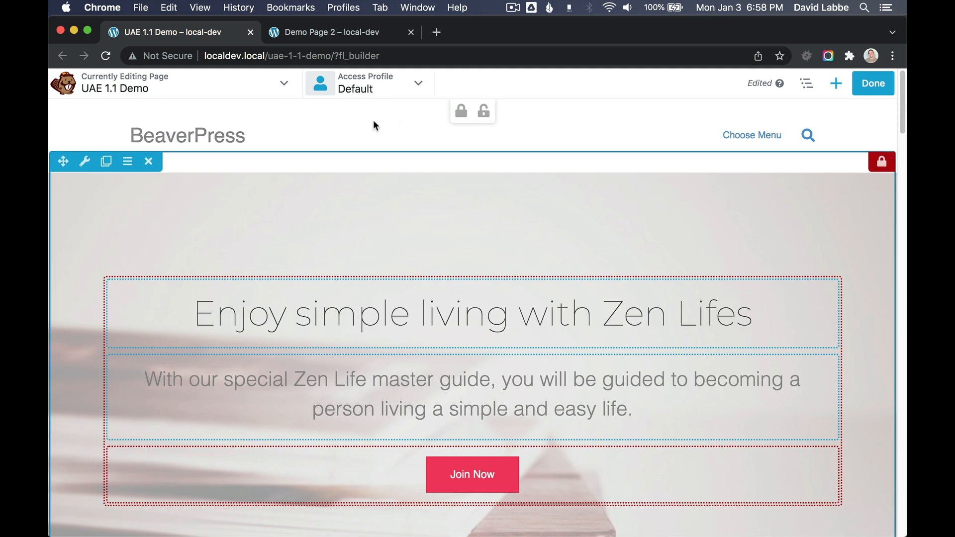
{"action": "left_click", "coordinate": [105, 57]}
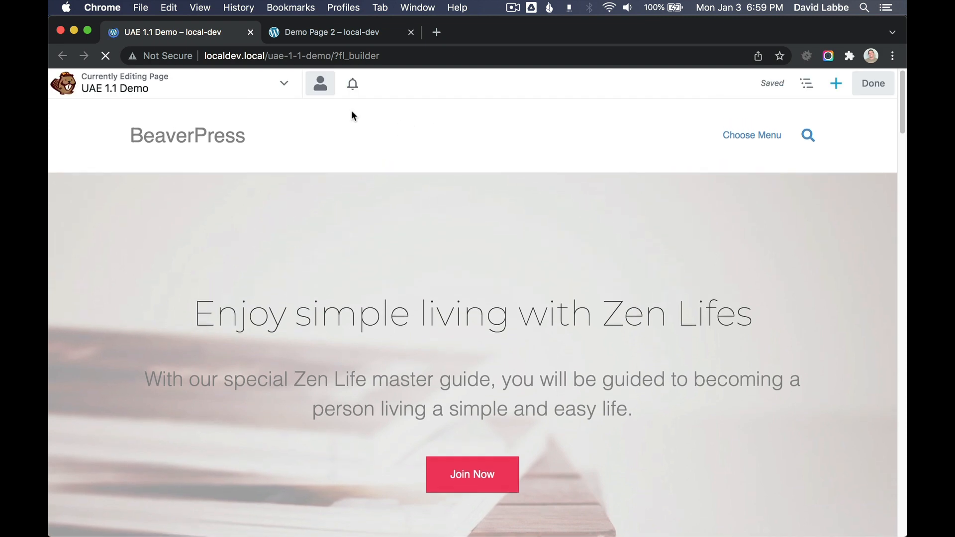
{"action": "left_click", "coordinate": [398, 91]}
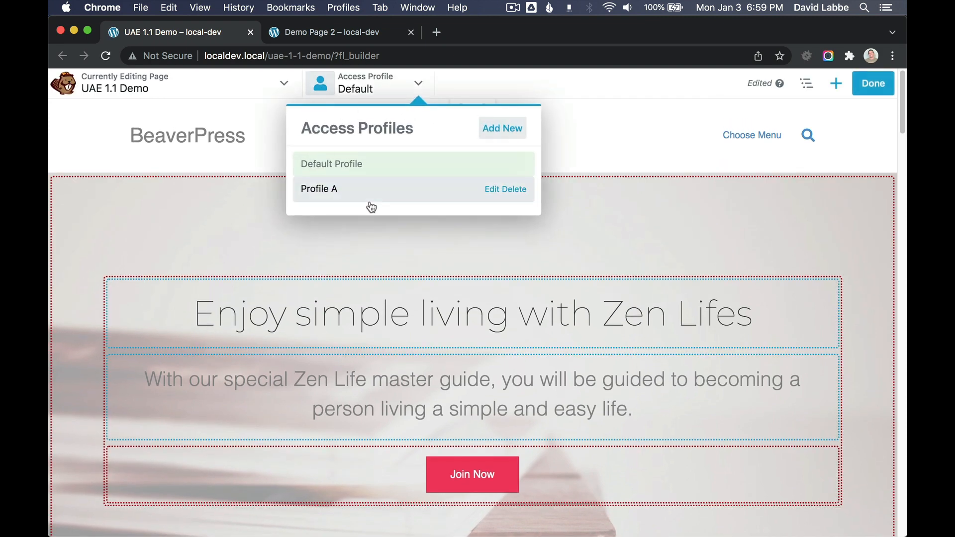
{"action": "left_click", "coordinate": [491, 191]}
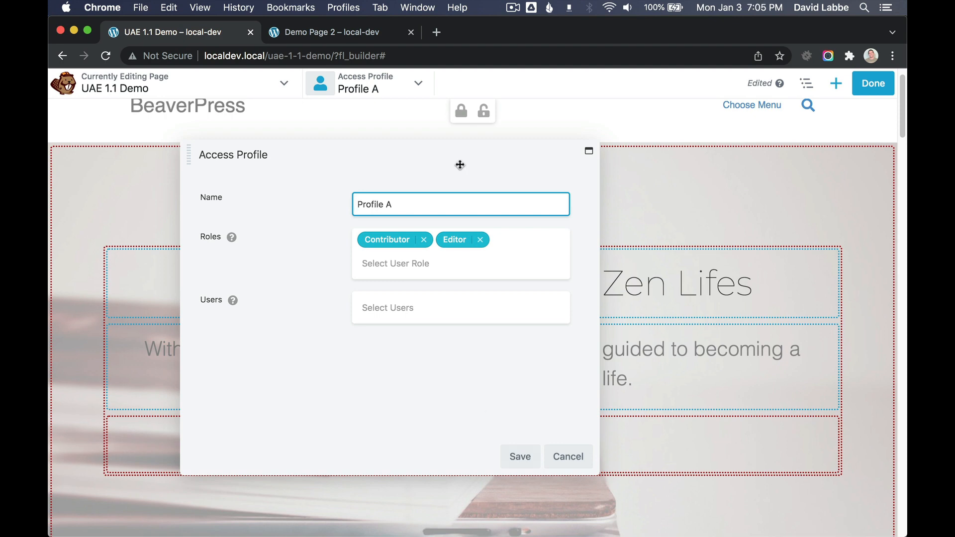
{"action": "left_click", "coordinate": [494, 149]}
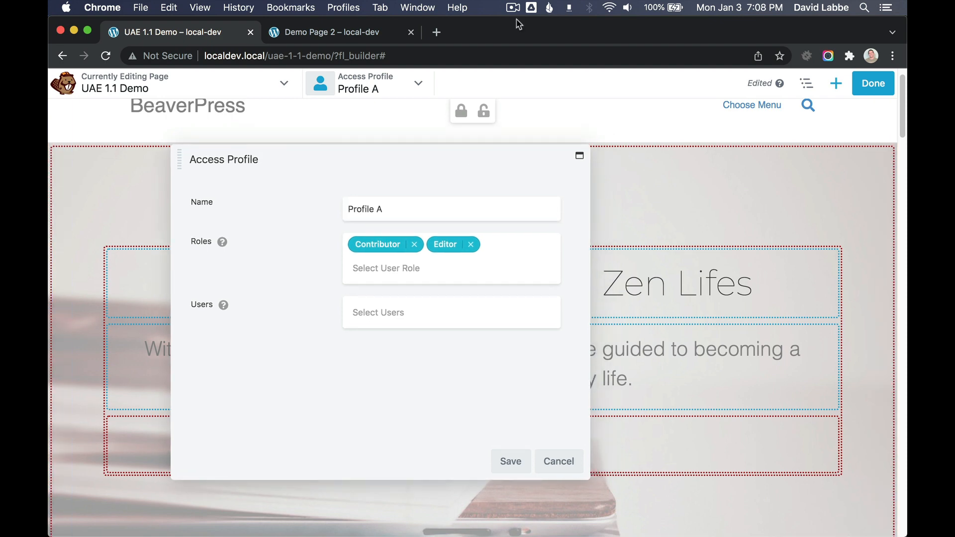